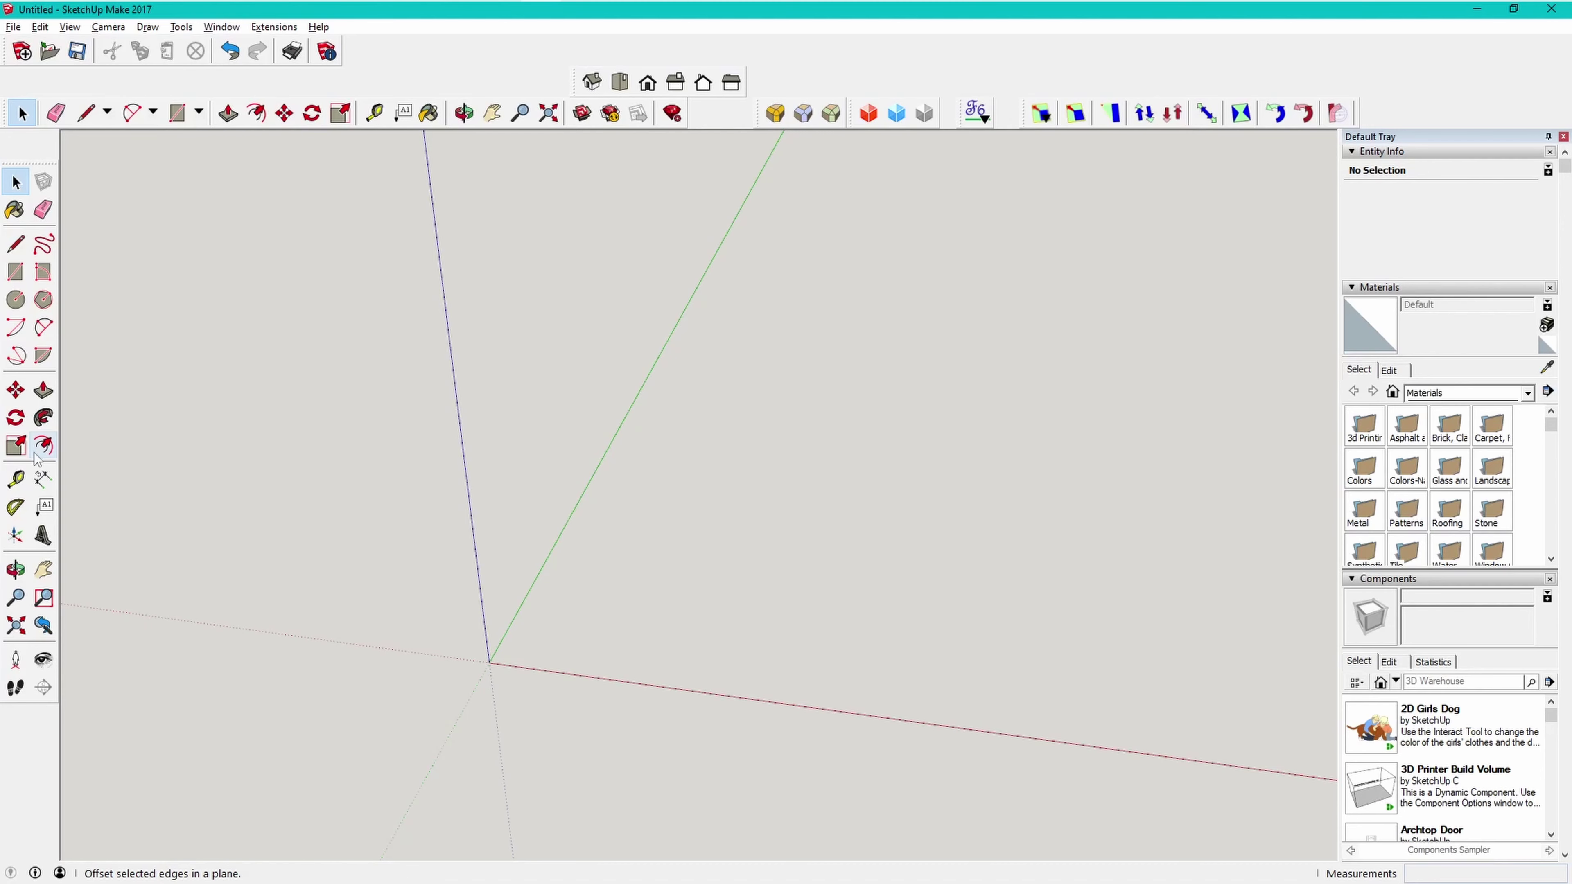
# Draw a 35 × 35 mm rectangle with one corner at the origin, then zoom in on it
pyautogui.click(15, 271)
pyautogui.click(489, 662)
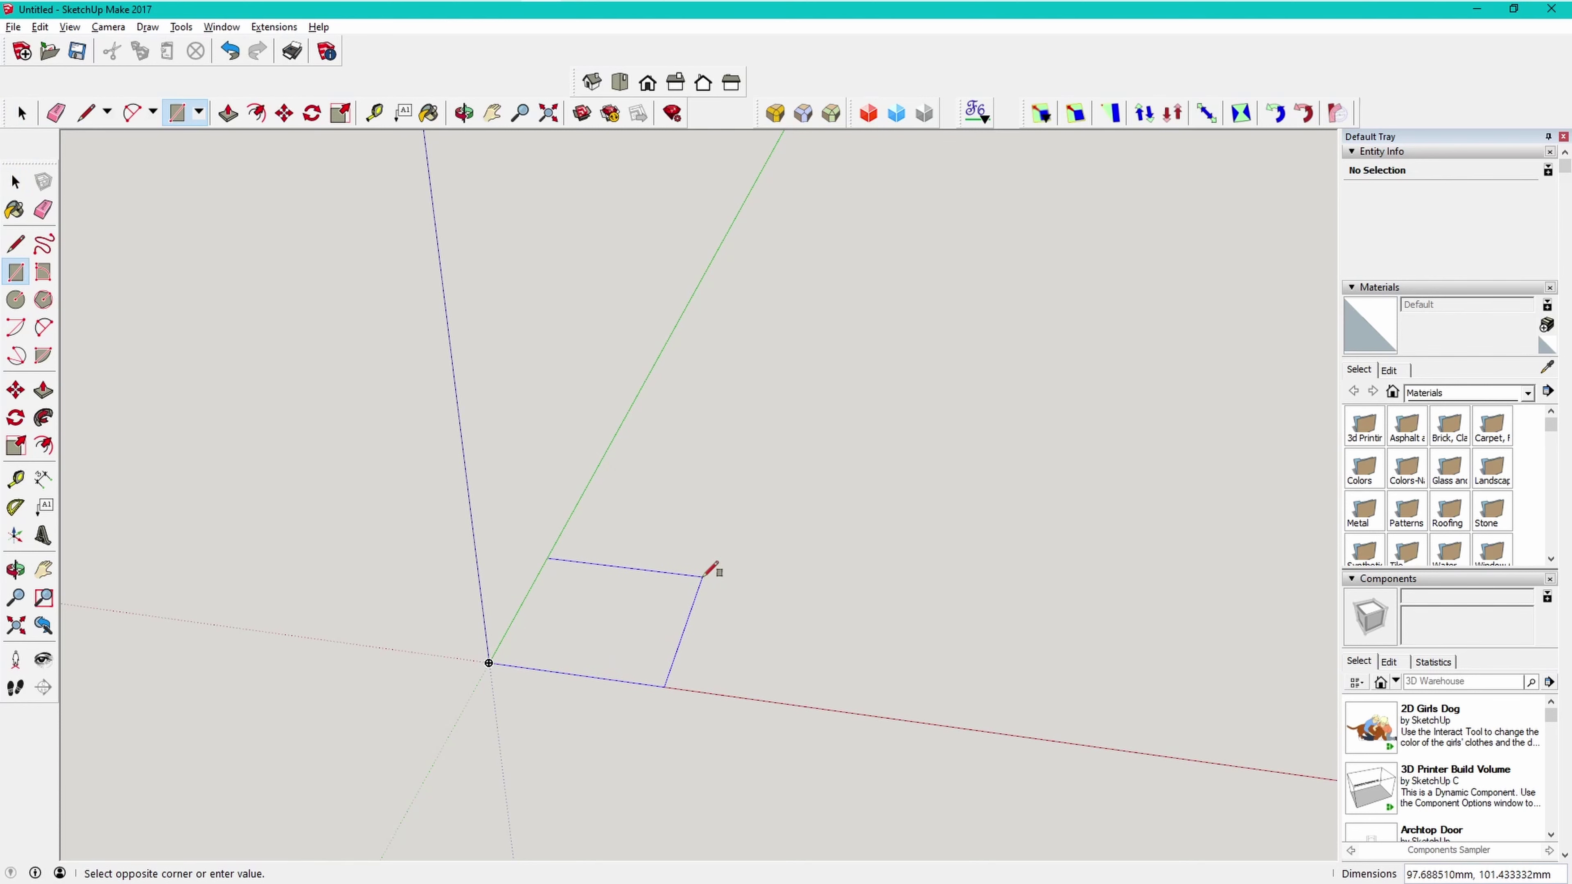
pyautogui.write('35')
pyautogui.press('BackSpace')
pyautogui.press('BackSpace')
pyautogui.press('BackSpace')
pyautogui.press('BackSpace')
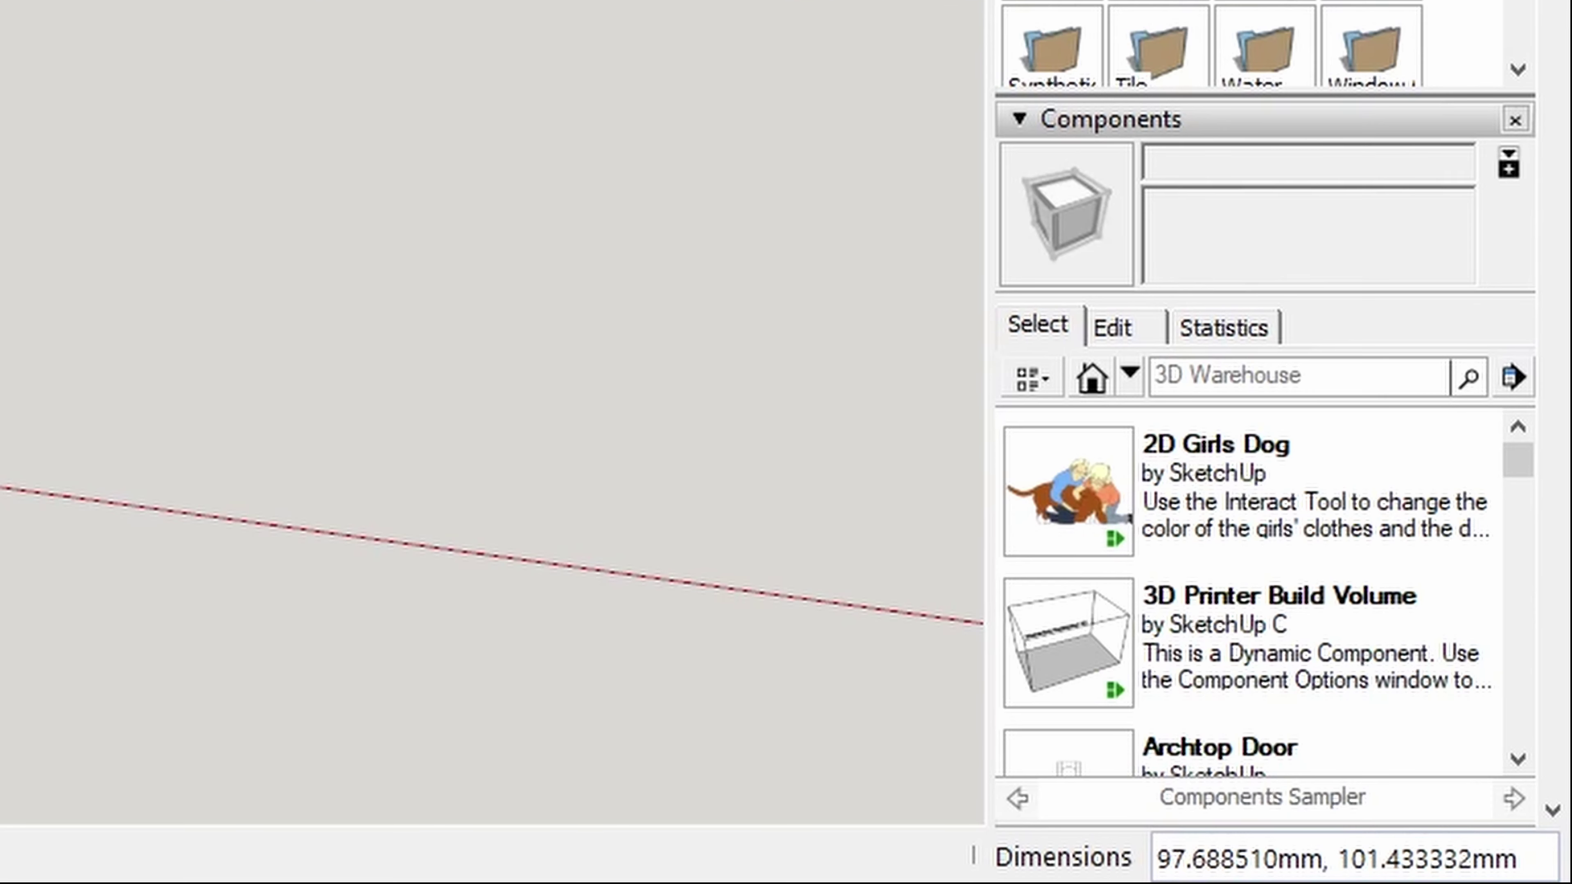
pyautogui.write('35,')
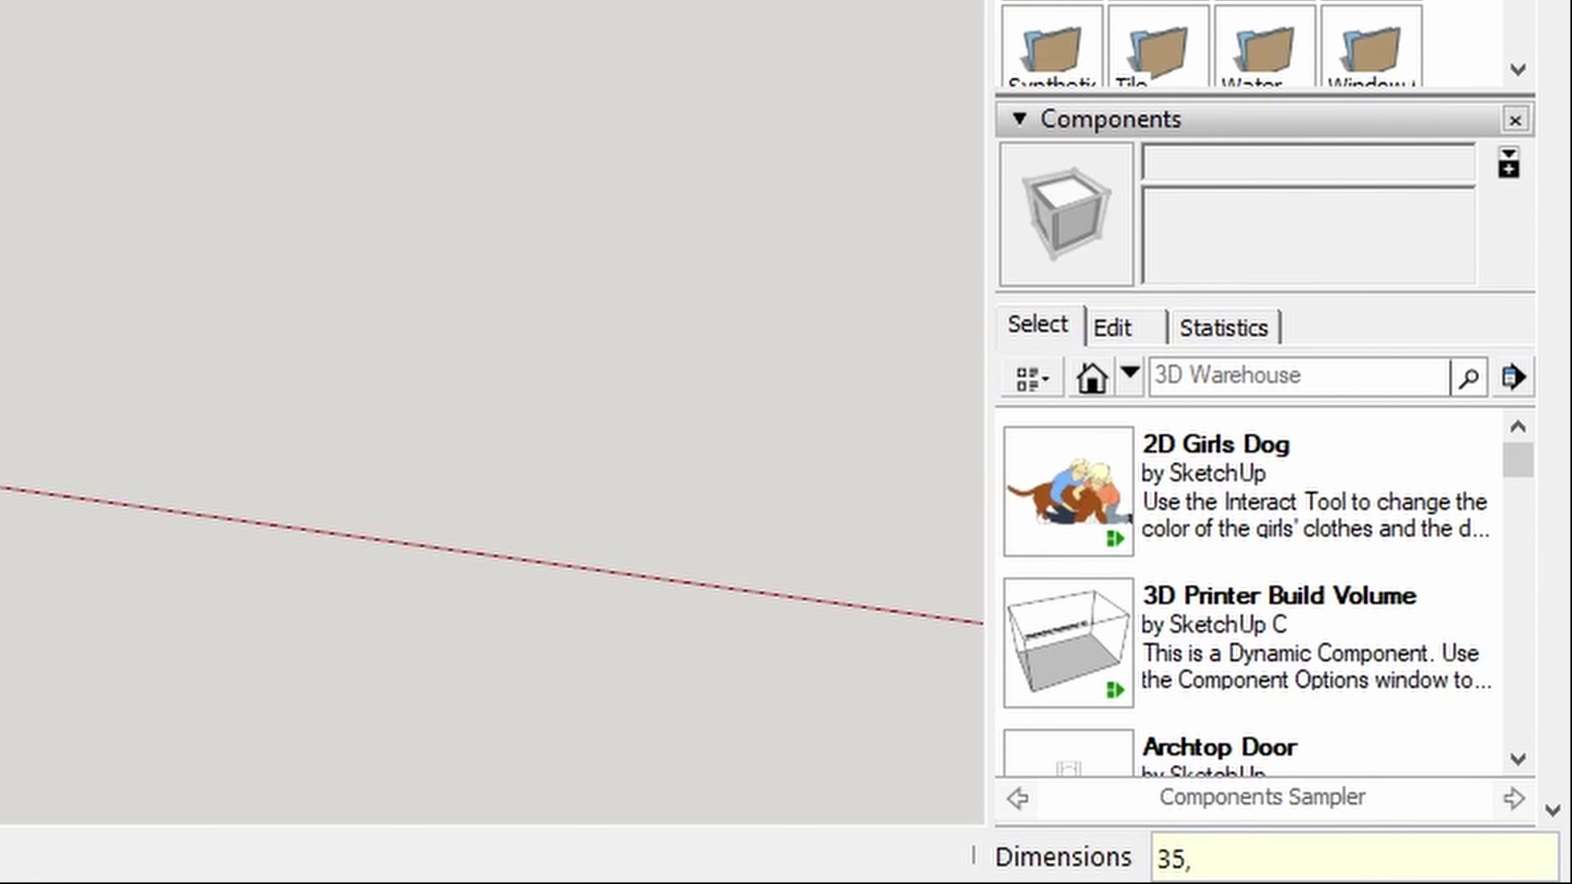
pyautogui.write('35')
pyautogui.press('Return')
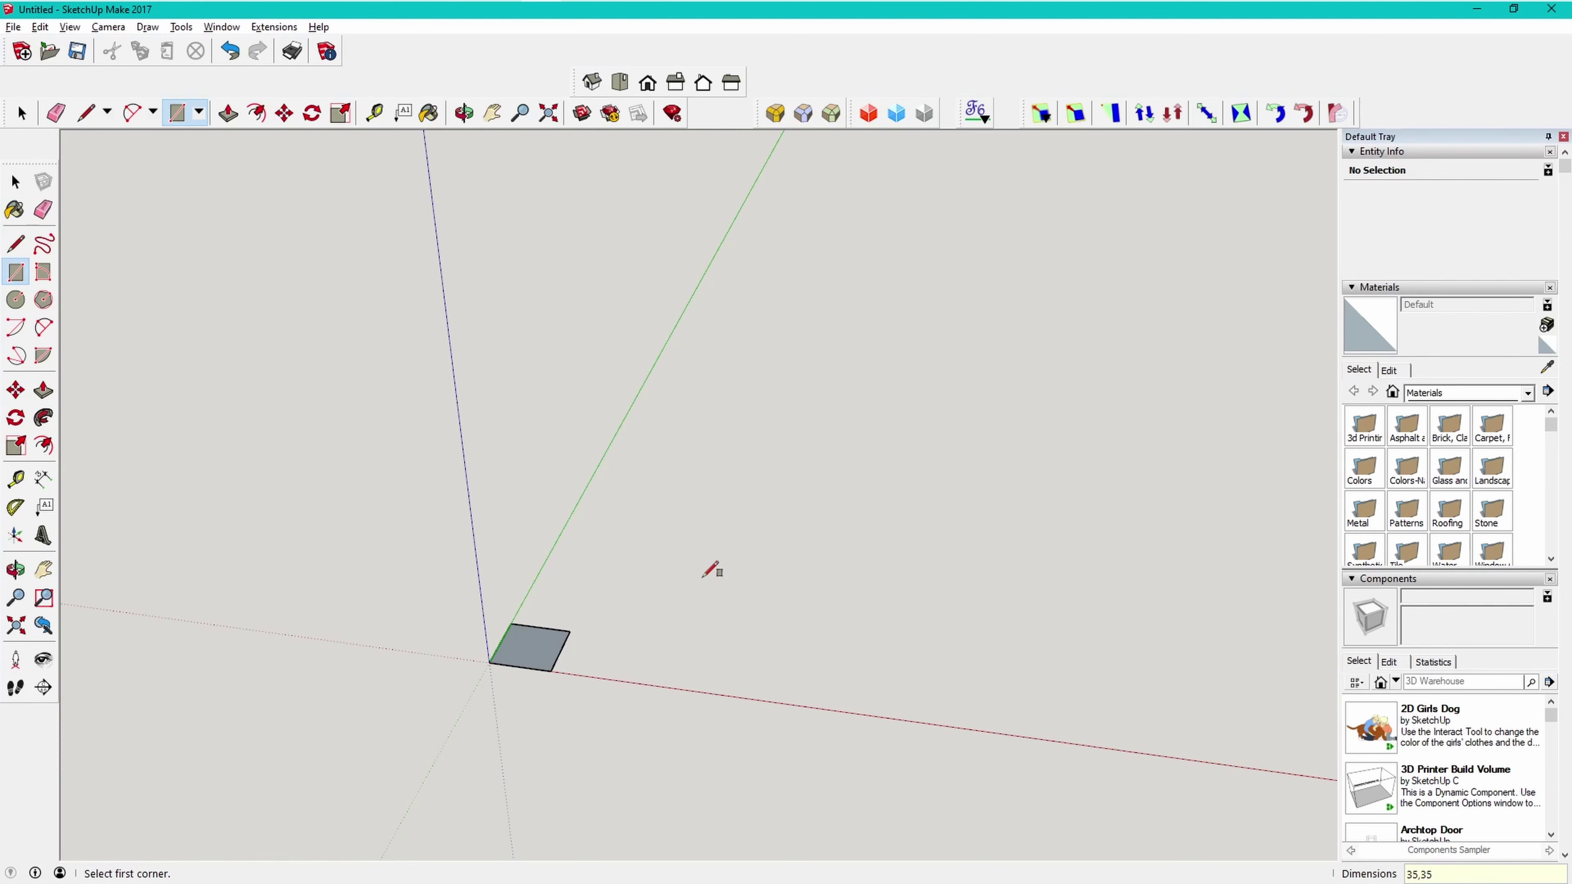
pyautogui.scroll(2, 548, 636)
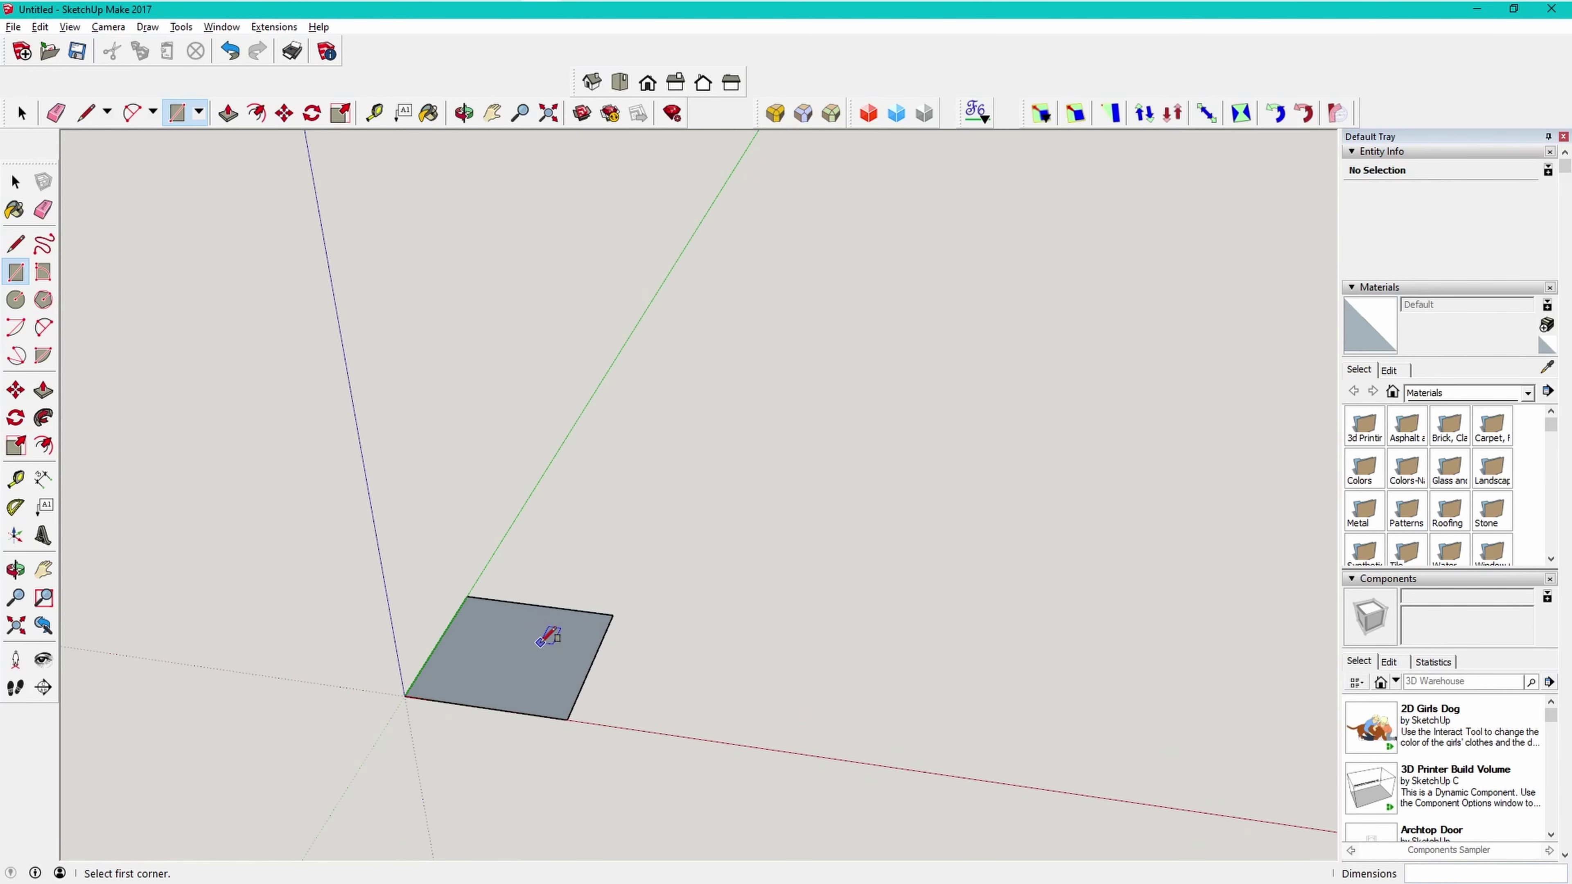
pyautogui.scroll(2, 538, 643)
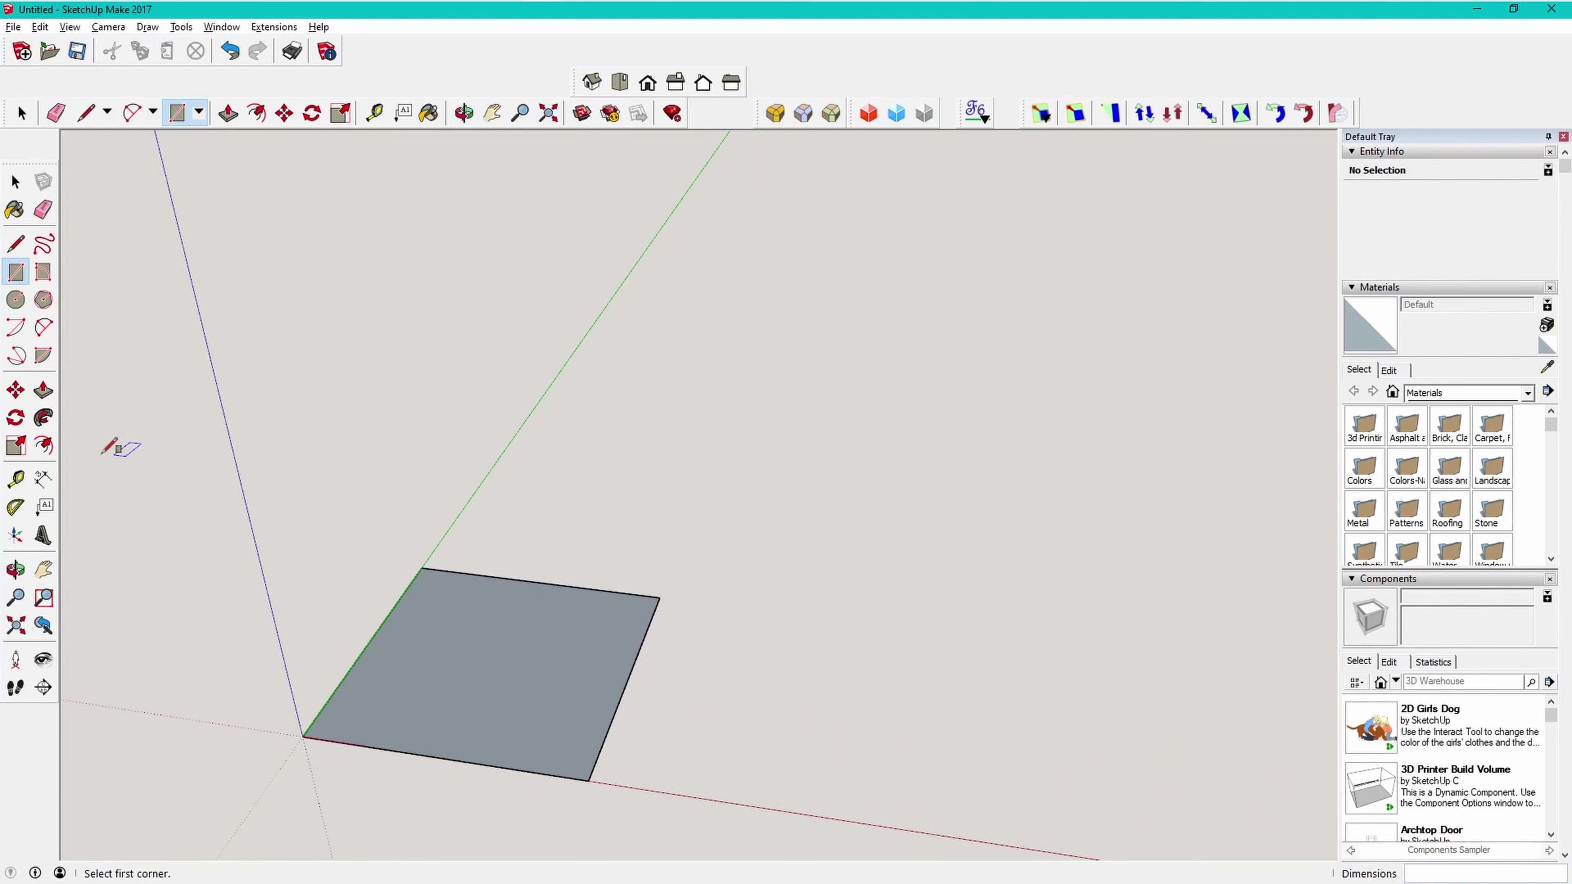
# Place two Tape Measure guides 11 mm in from the square's right and top edges
pyautogui.click(19, 483)
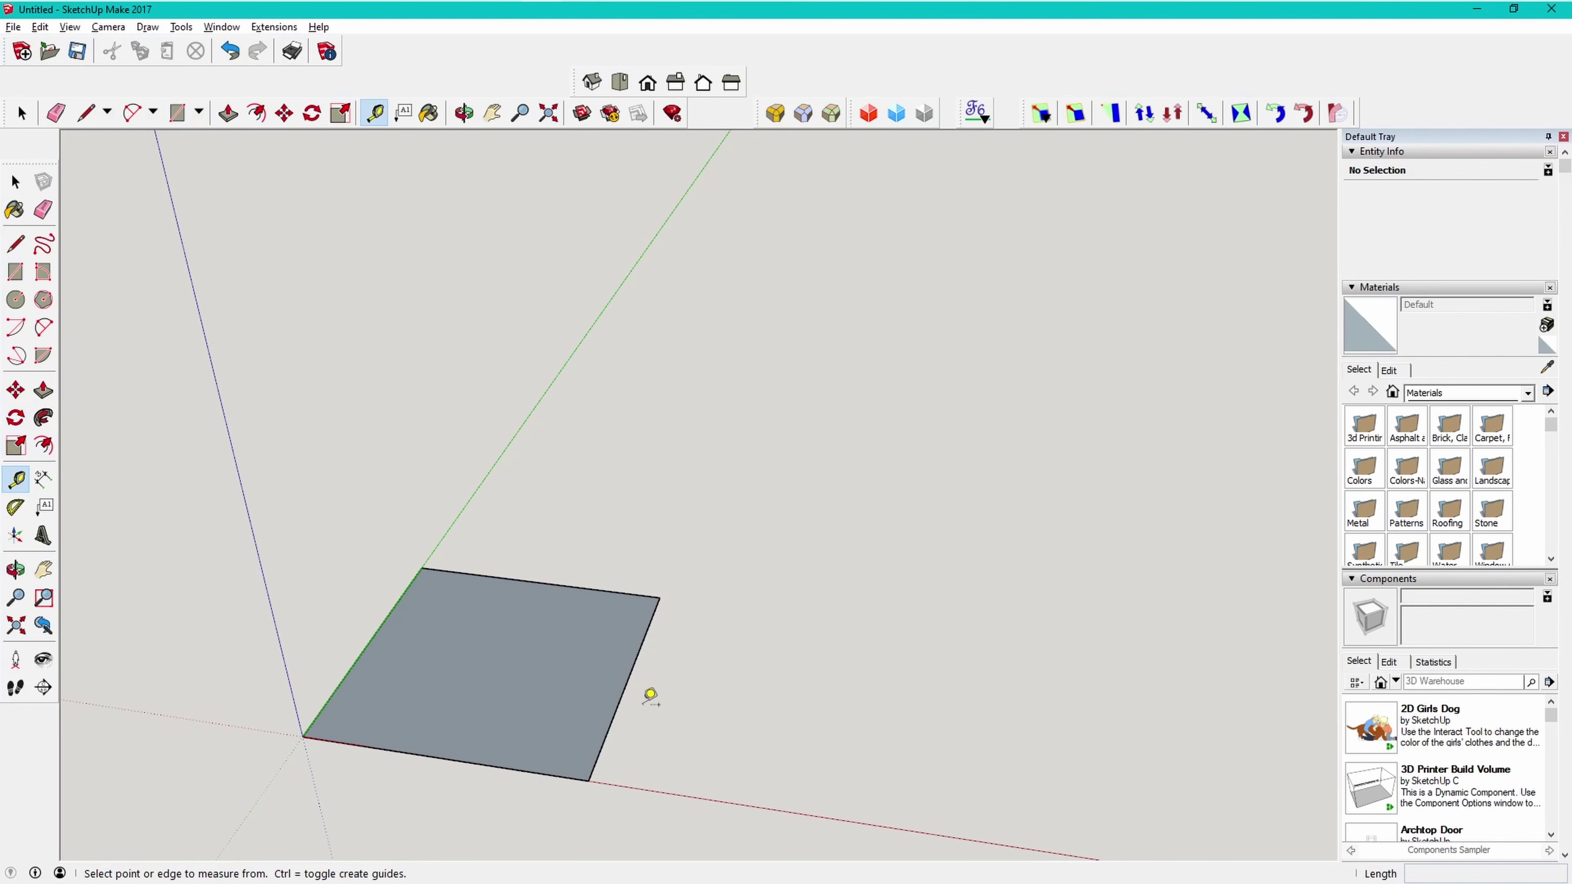
pyautogui.click(620, 697)
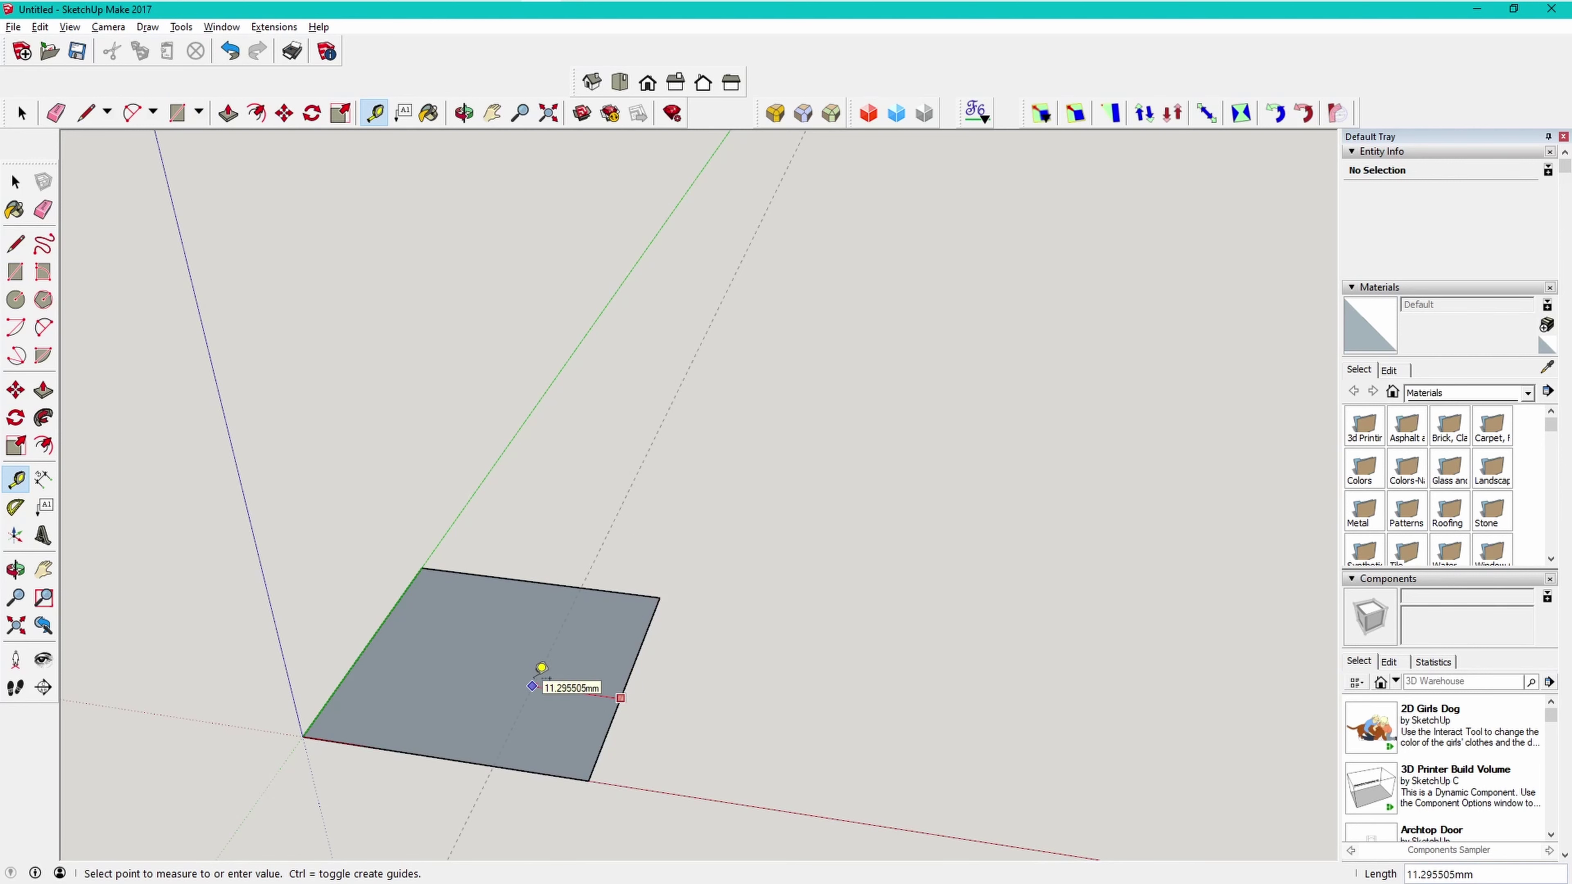
pyautogui.write('11')
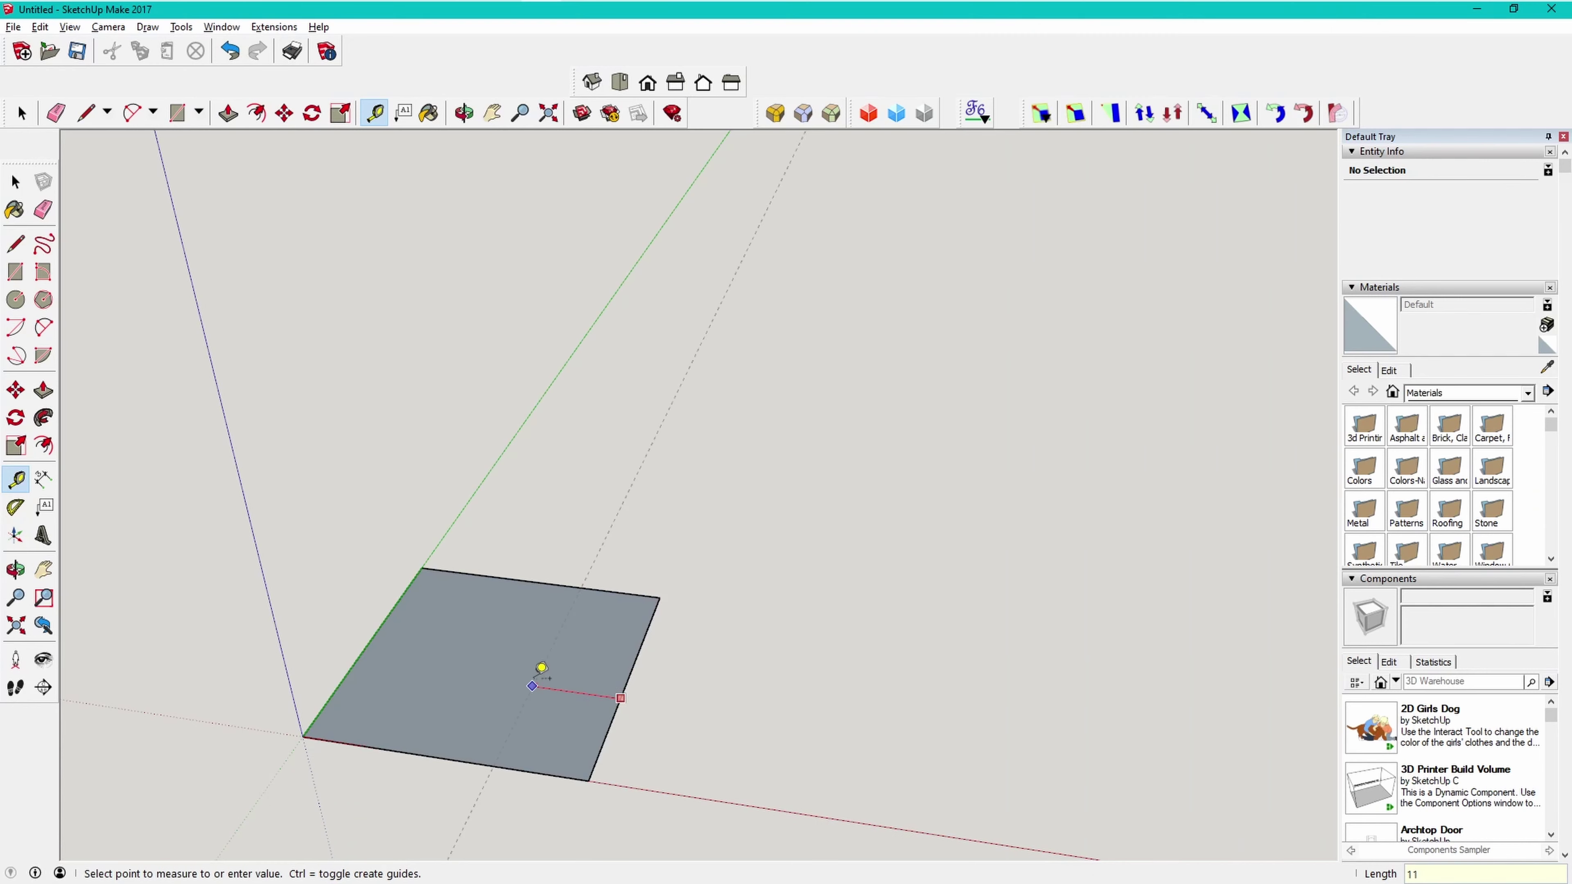
pyautogui.press('Return')
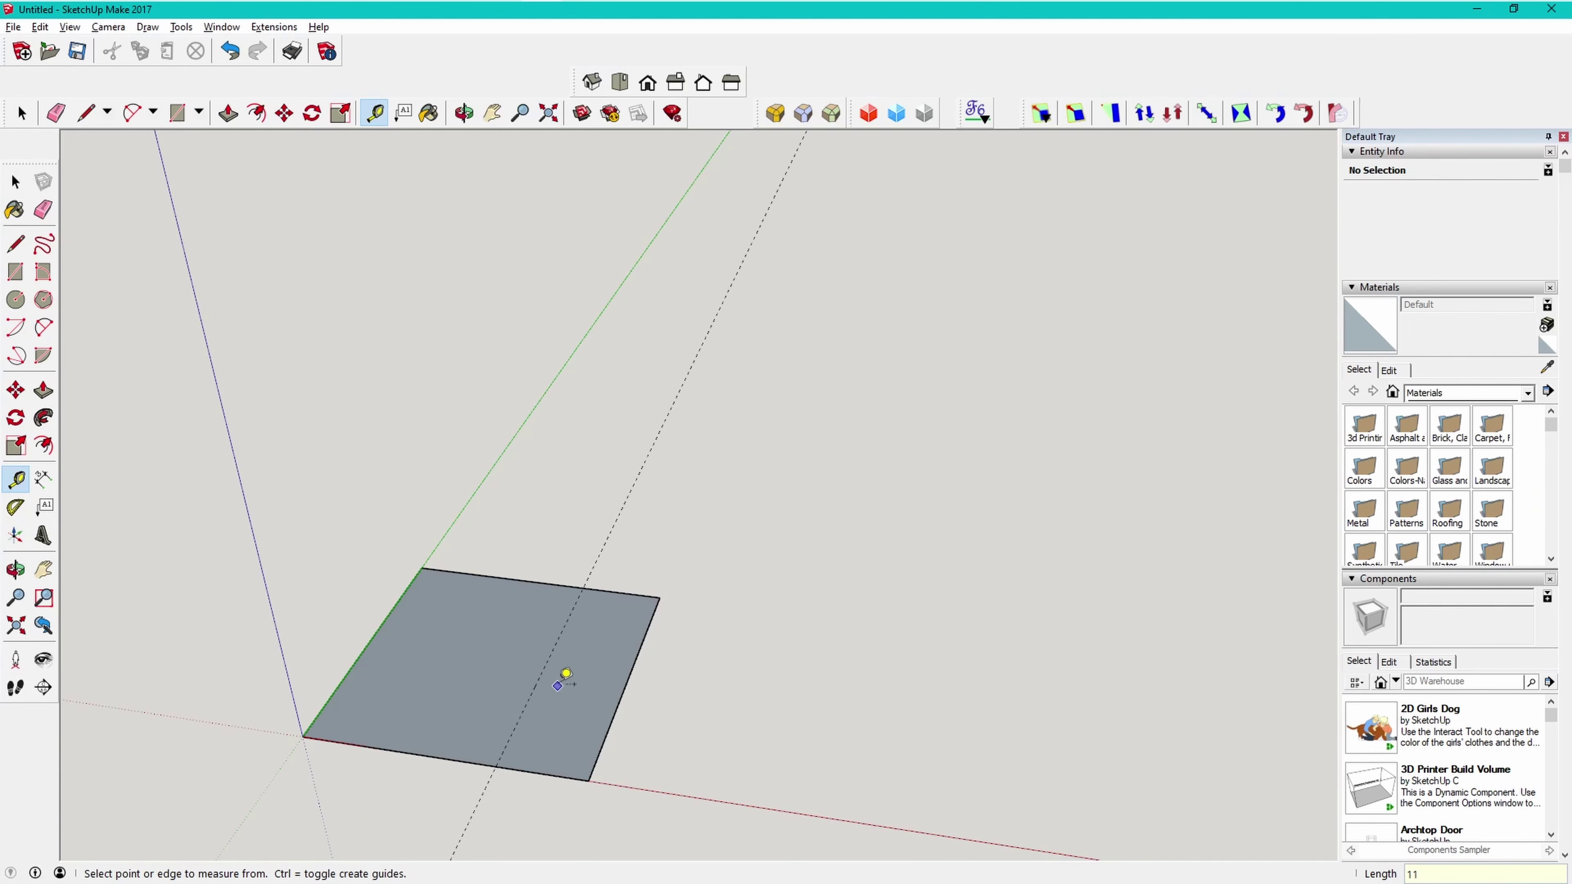
pyautogui.click(620, 592)
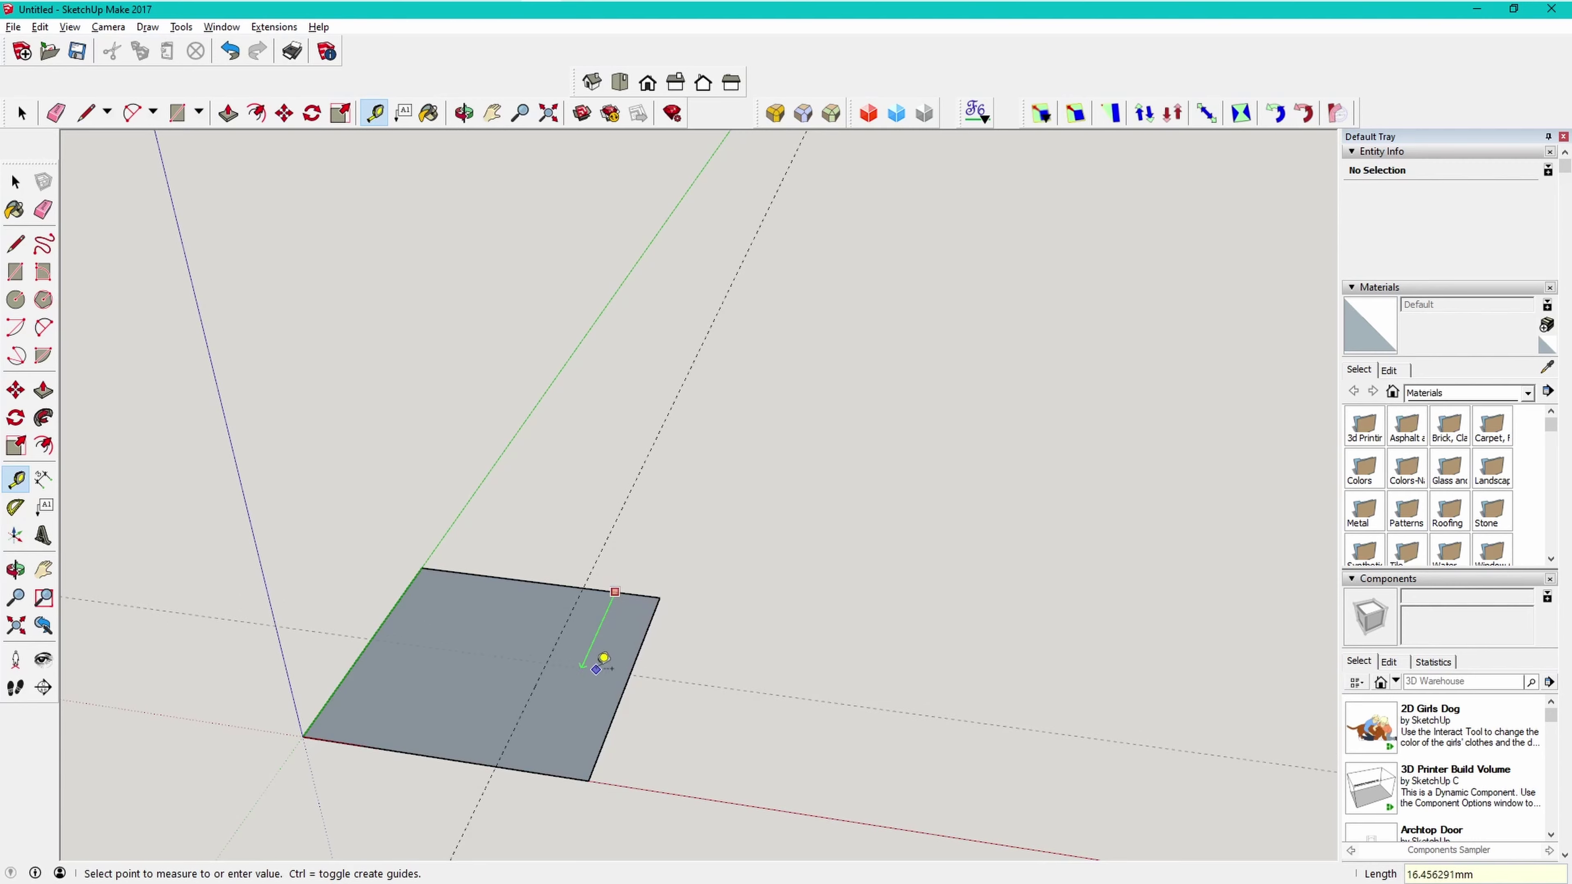
pyautogui.write('11')
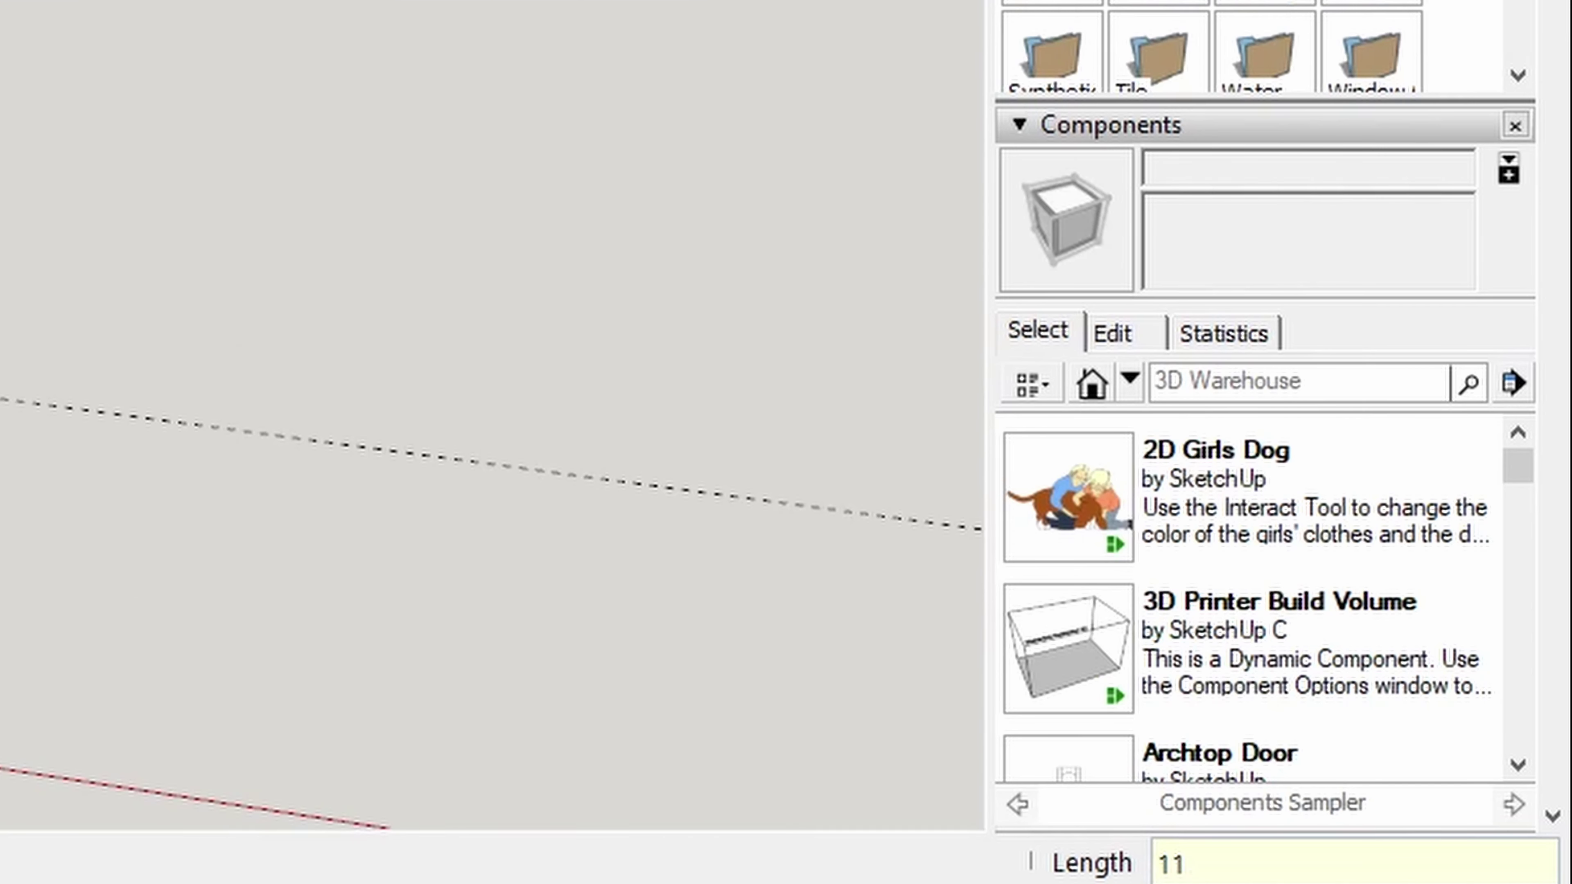
pyautogui.press('Return')
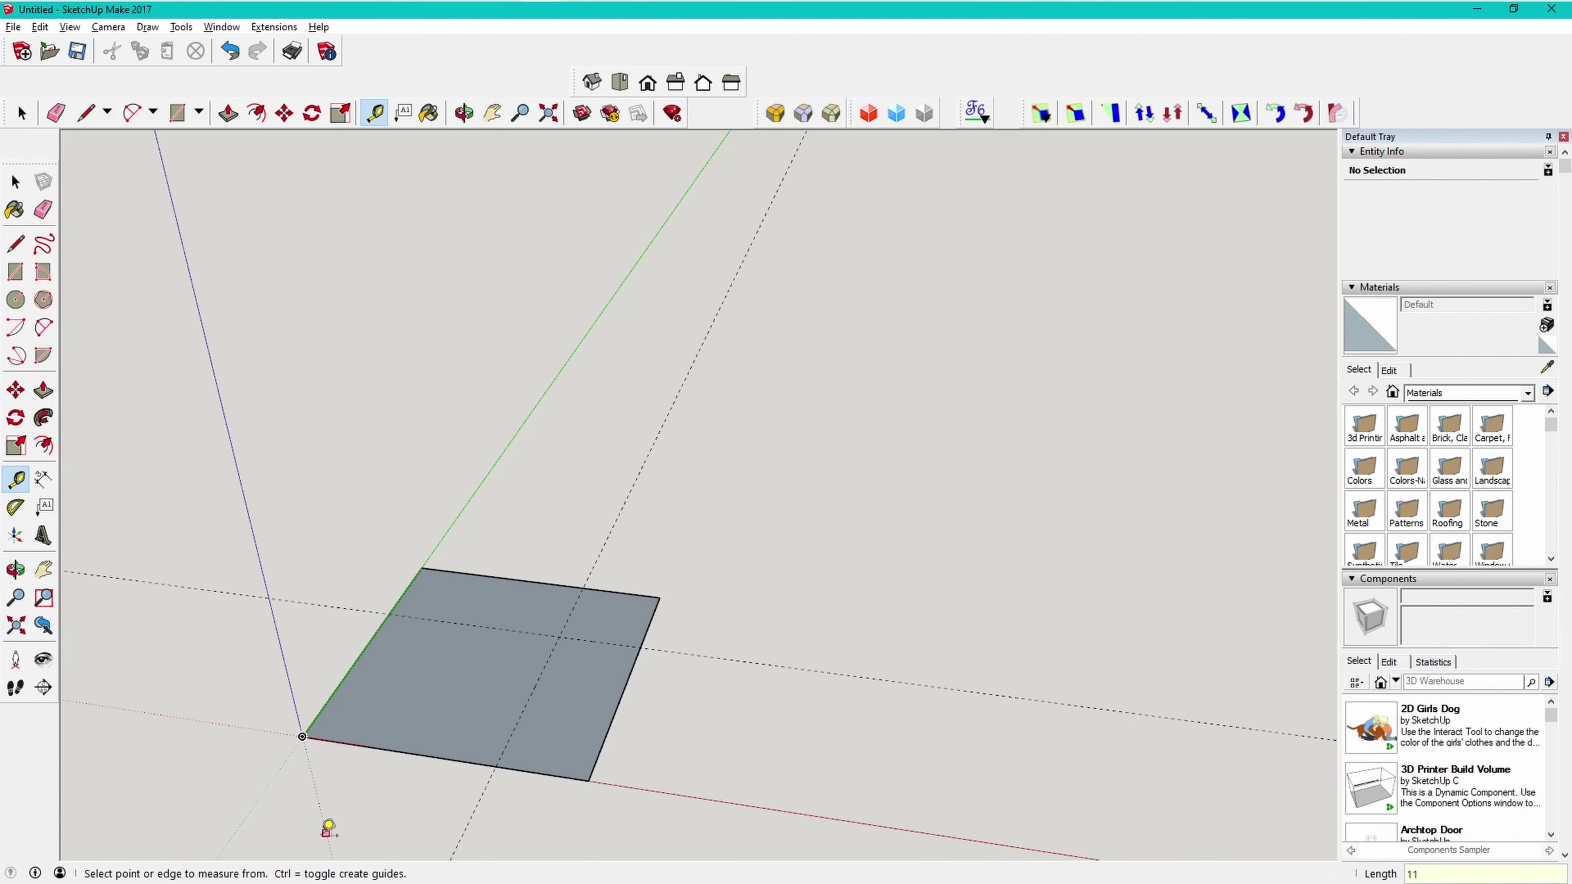
pyautogui.press('space')
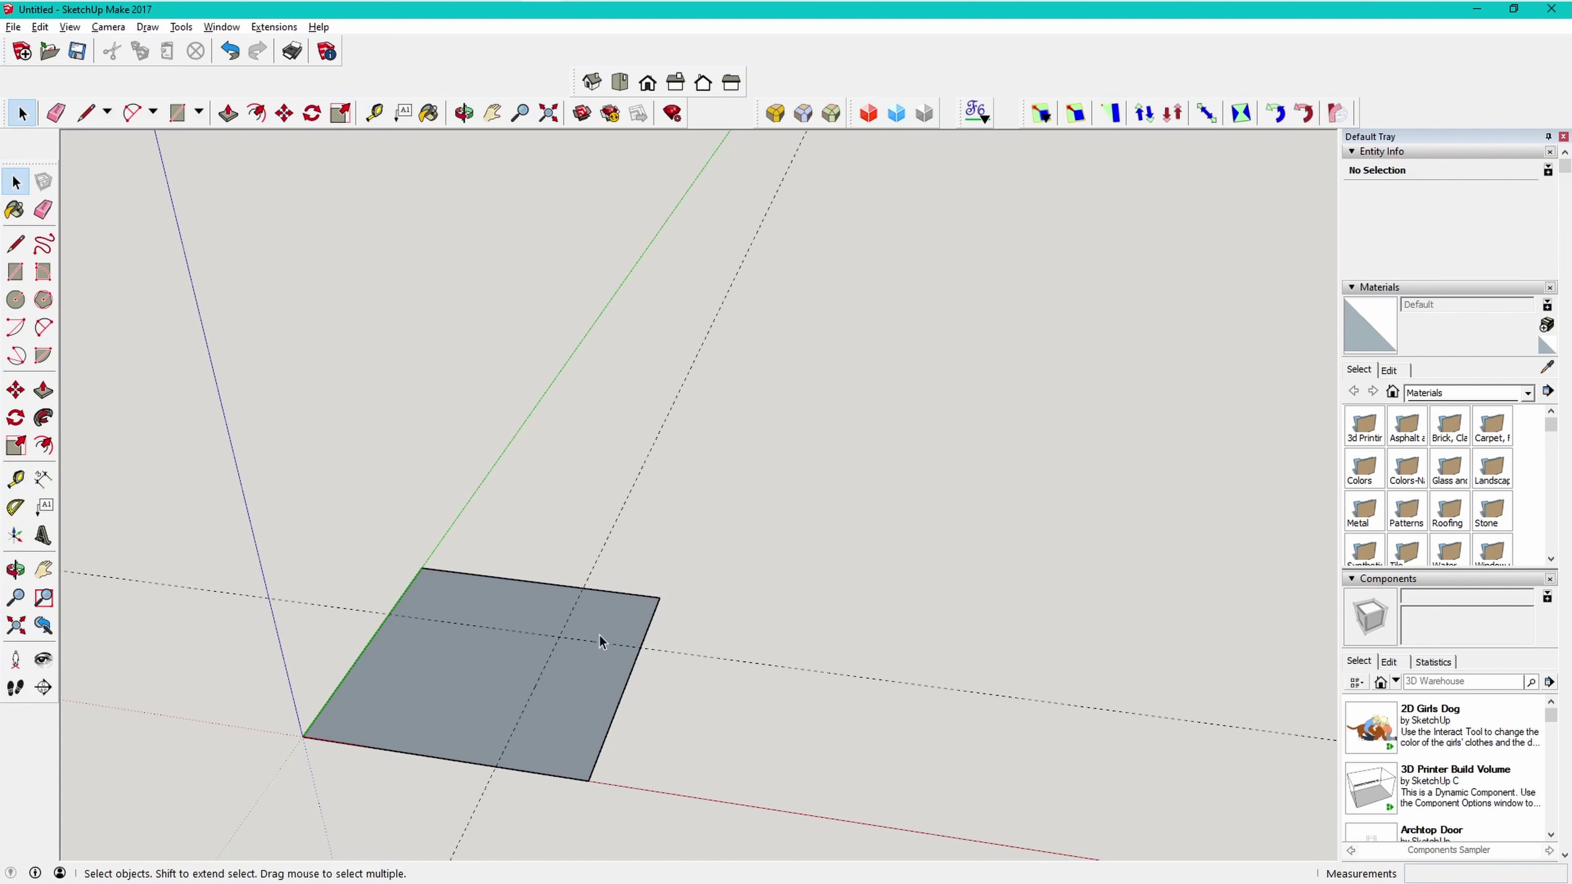
# Draw lines along the guides to split off an 11 mm corner square
pyautogui.click(16, 243)
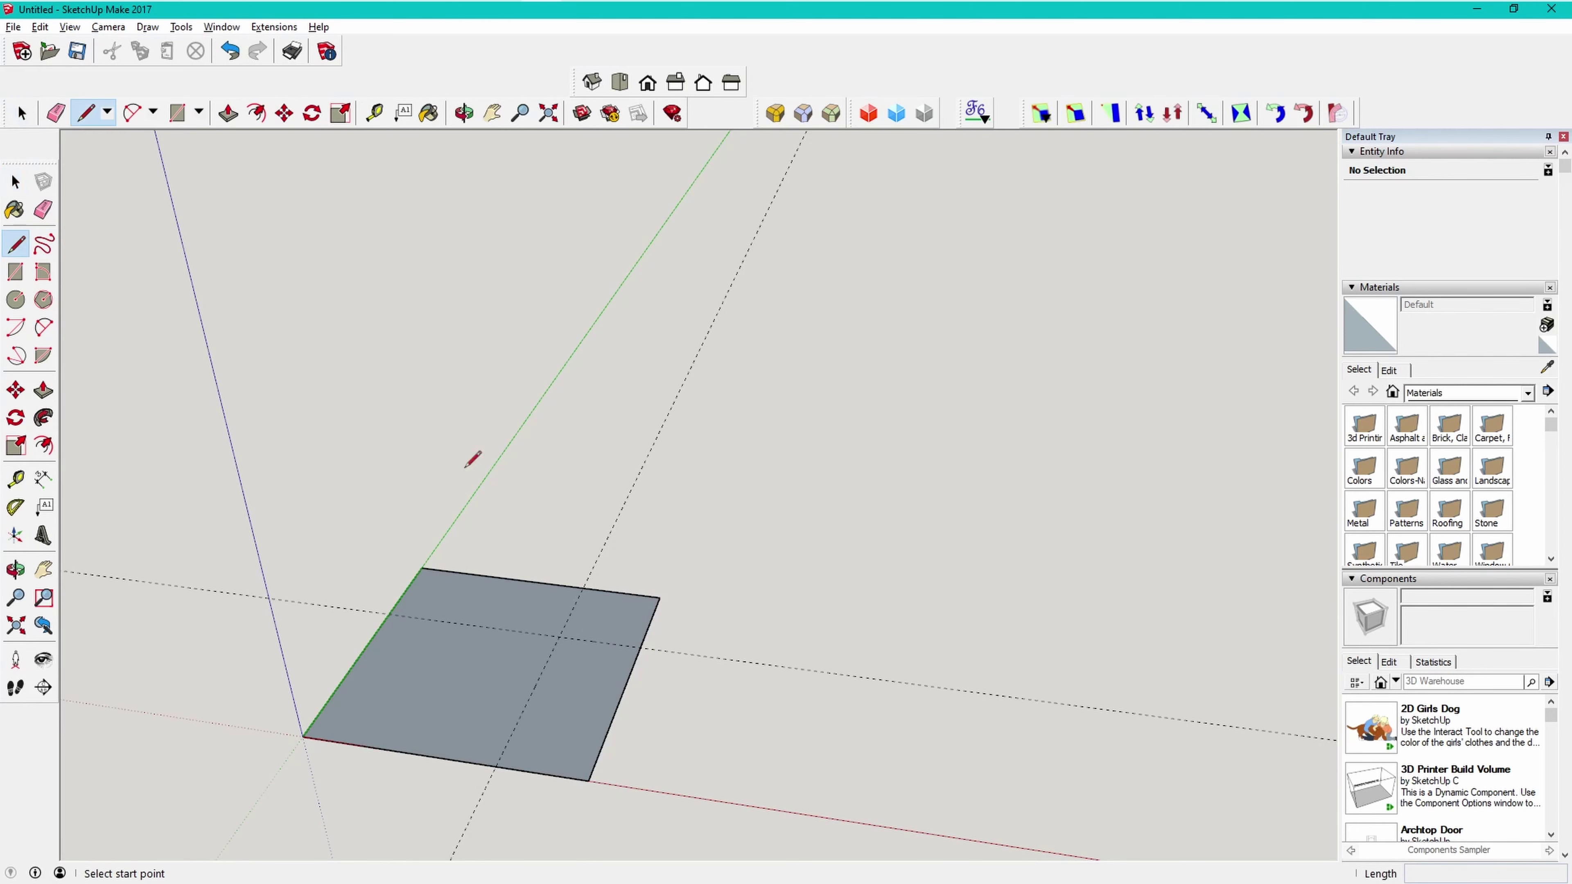
pyautogui.click(582, 587)
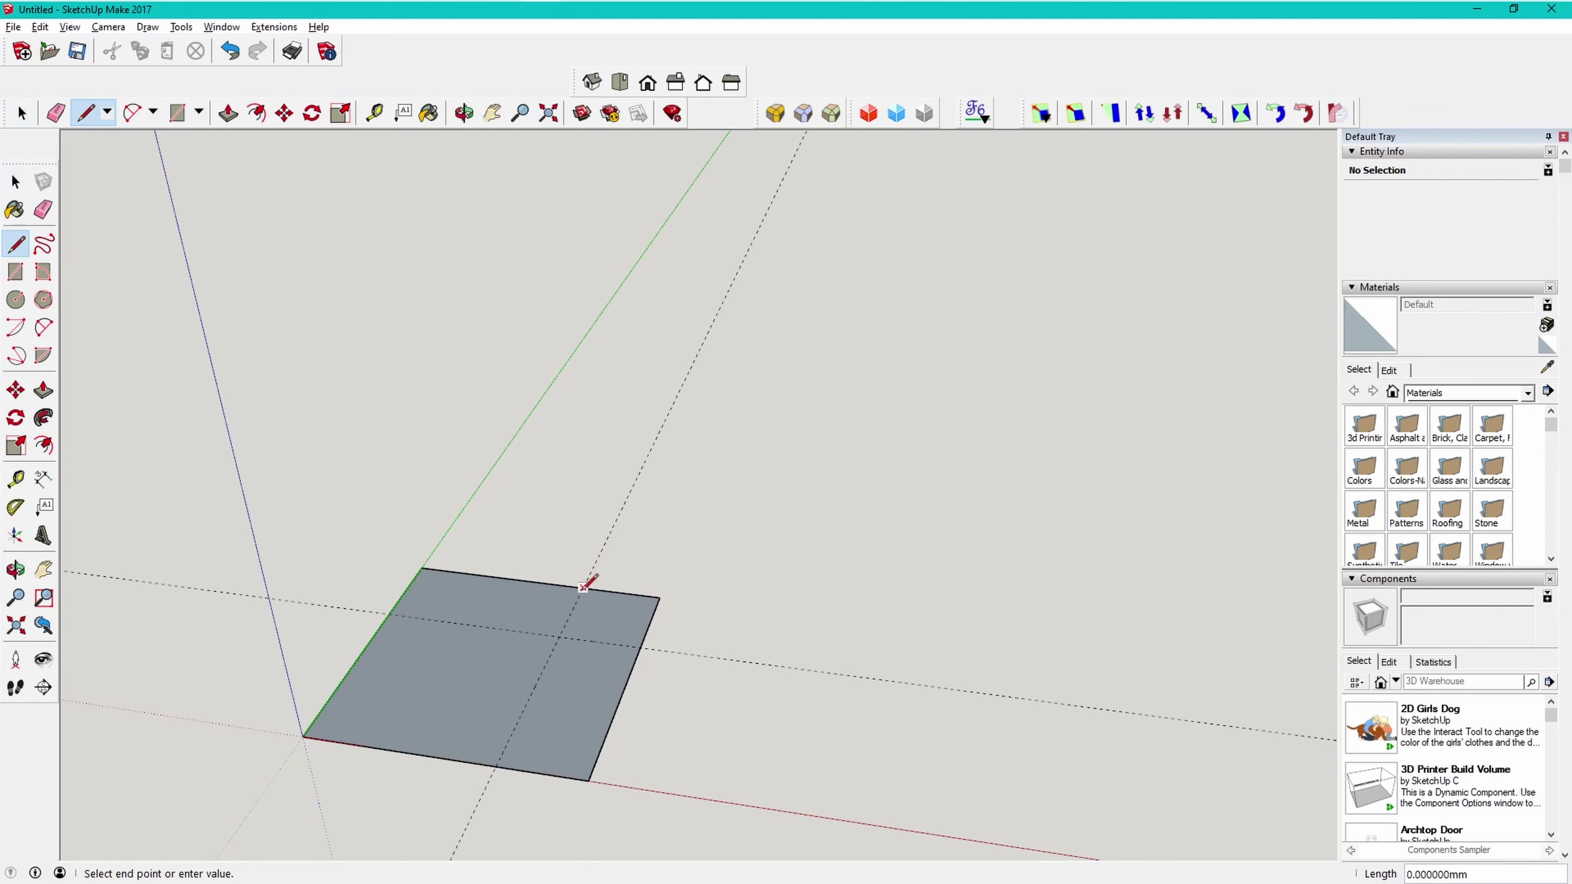
pyautogui.click(559, 637)
pyautogui.click(640, 647)
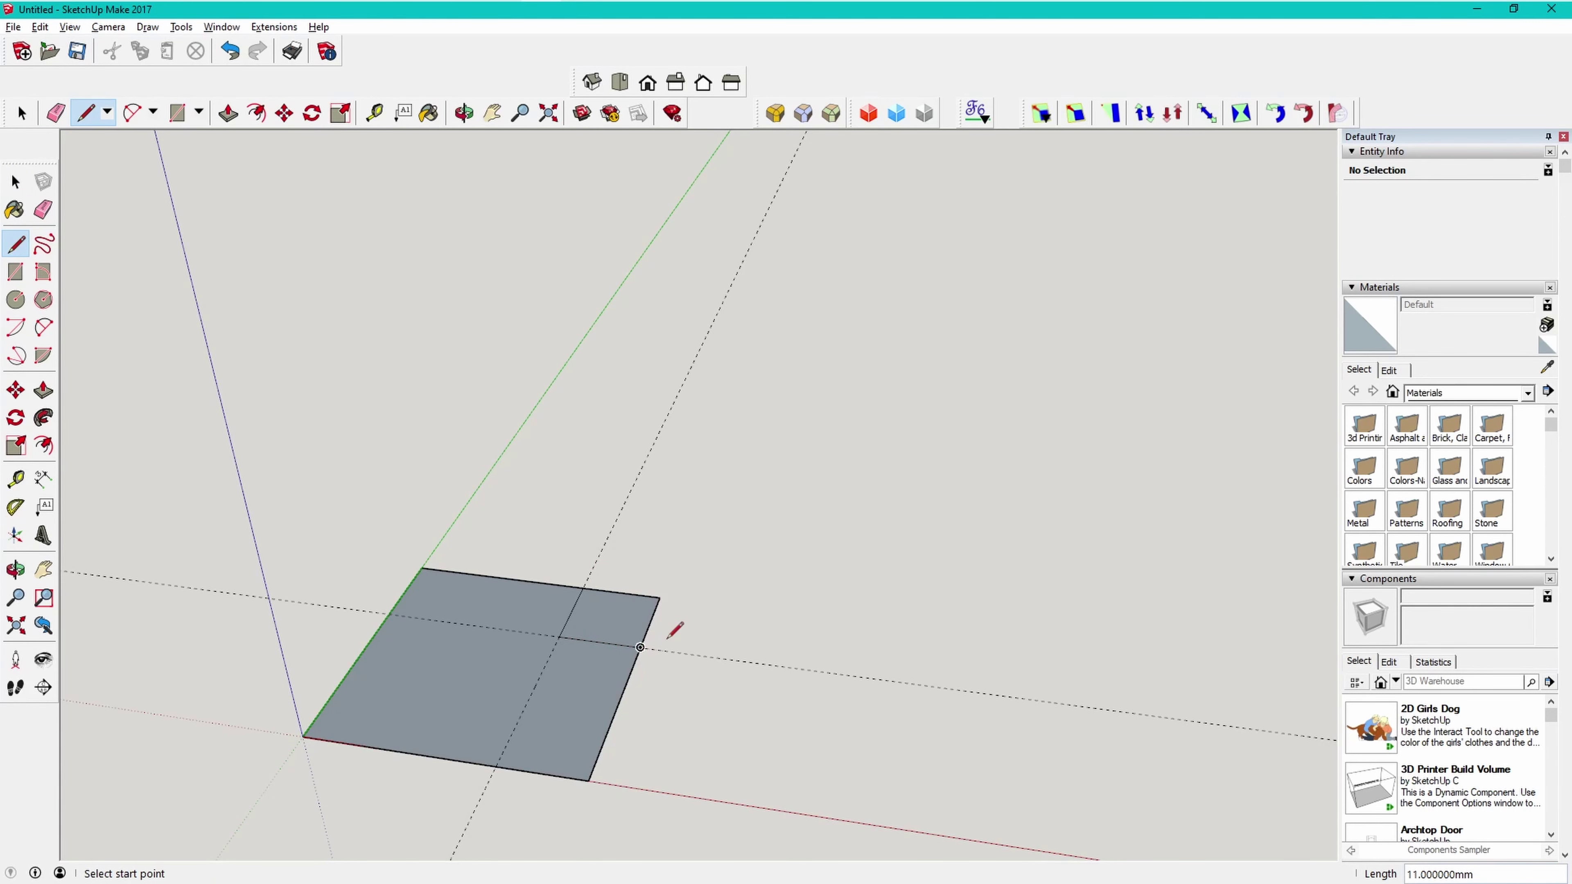
pyautogui.press('space')
# Delete the corner square face and its leftover edges, leaving an L-shaped face
pyautogui.click(636, 623)
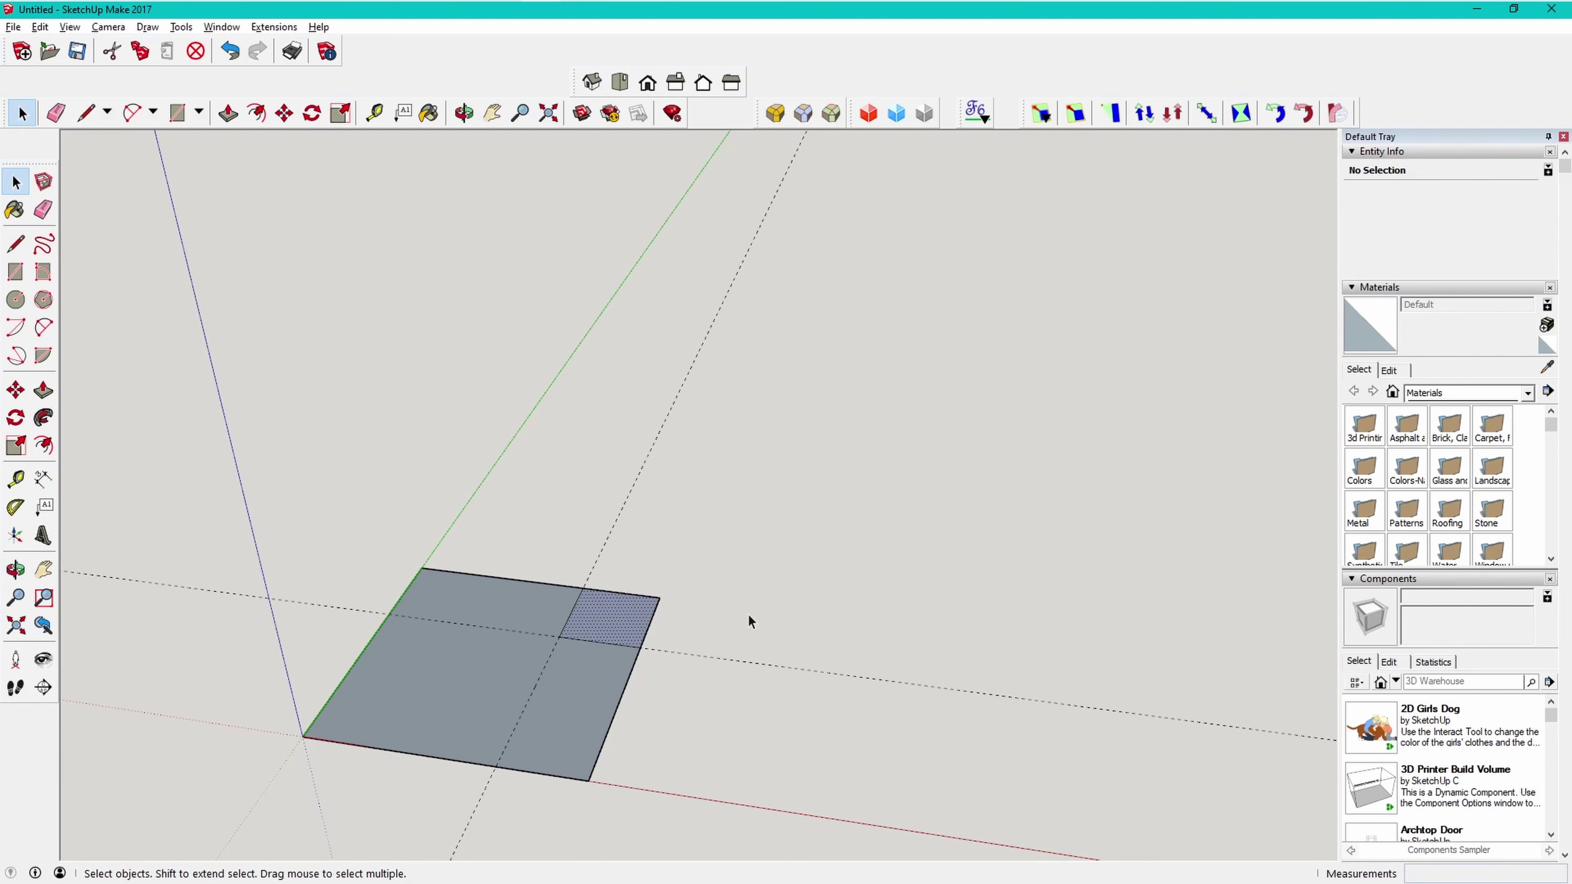
pyautogui.press('Delete')
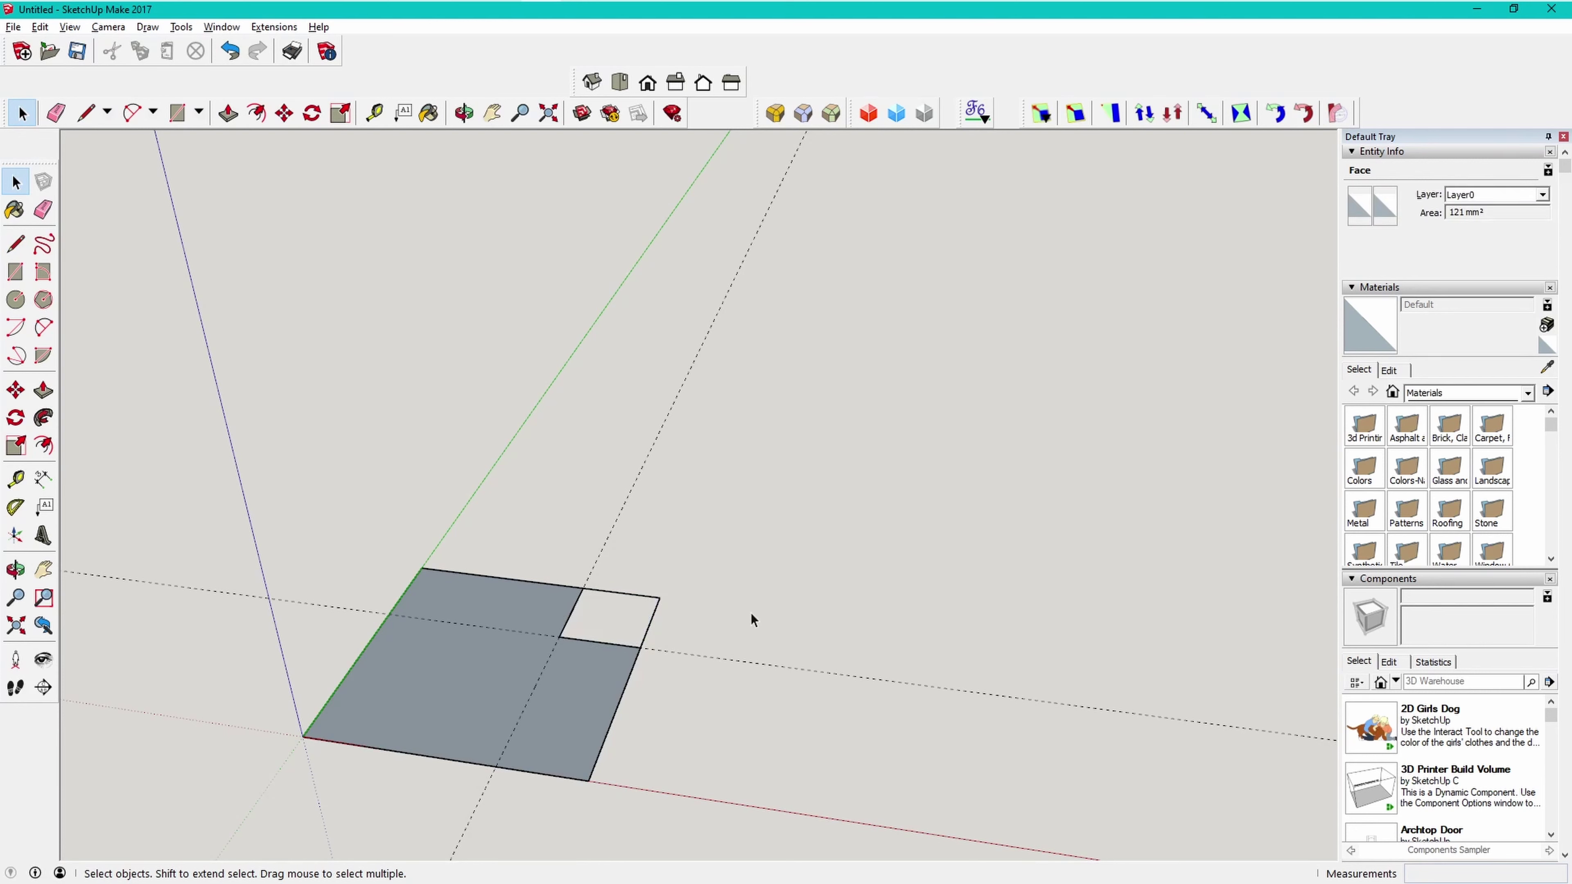
pyautogui.moveTo(655, 623); pyautogui.dragTo(618, 570)
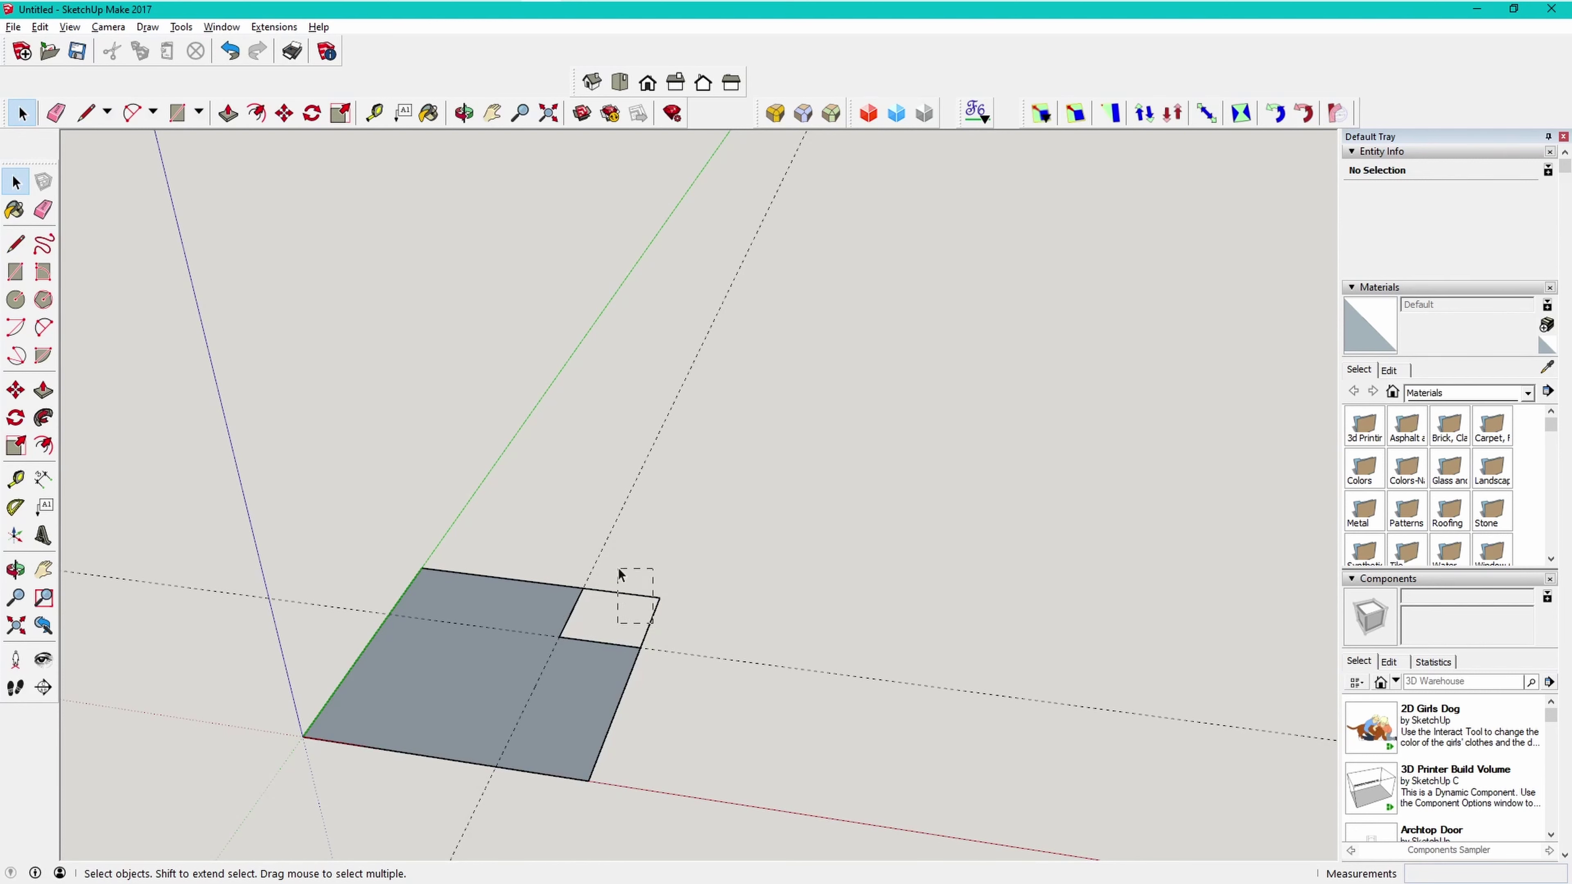
pyautogui.press('Delete')
# Push/pull the L-shaped face up 3 mm into a slab and view it from a low side angle
pyautogui.click(501, 657)
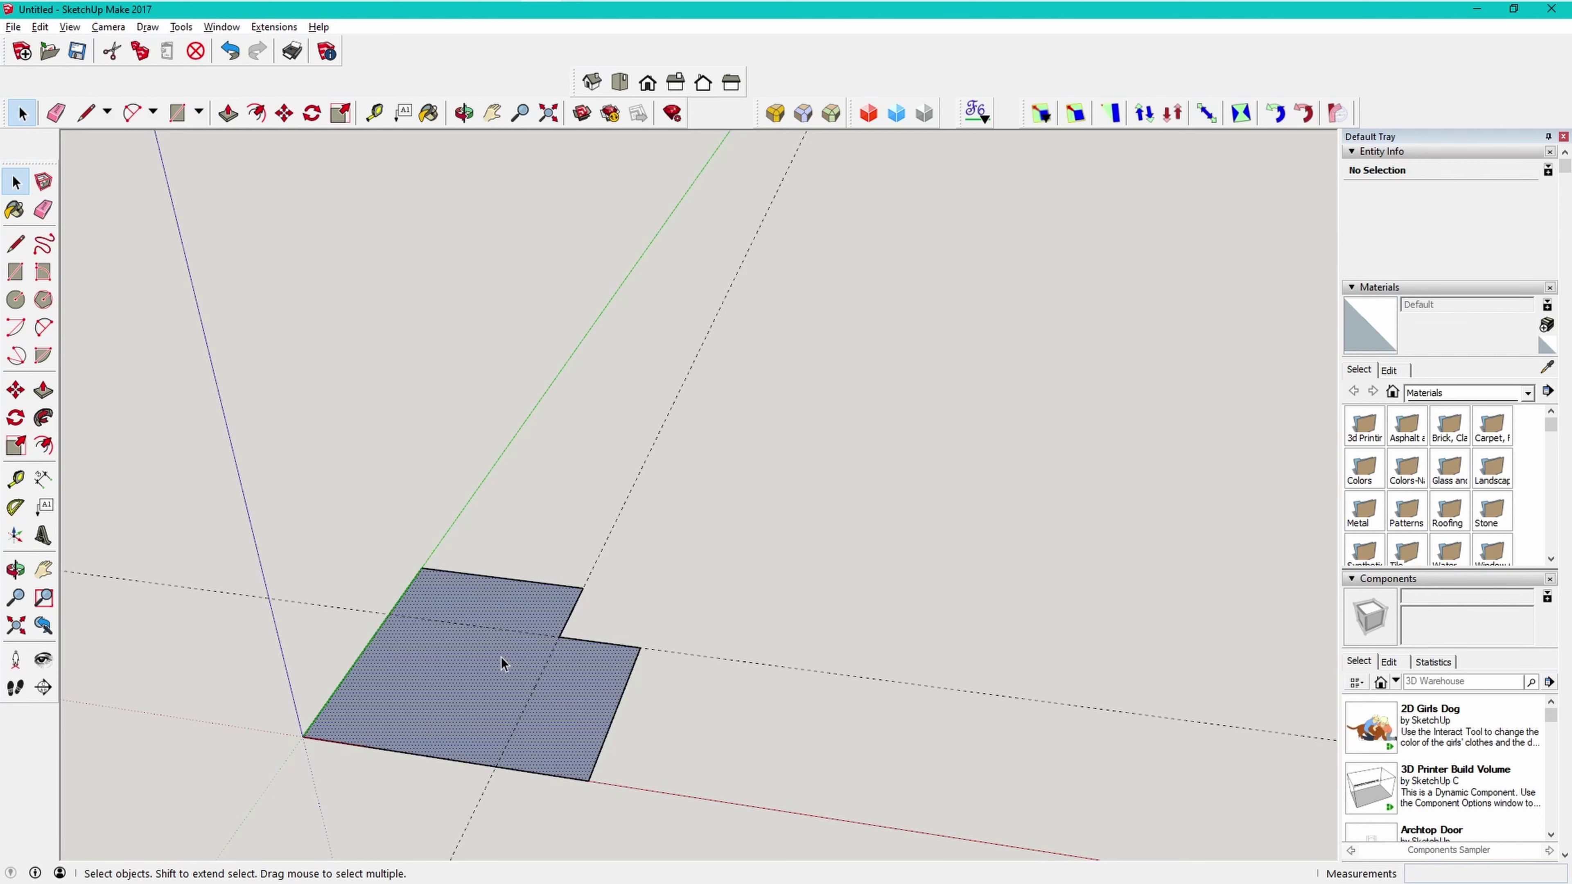
pyautogui.press('p')
pyautogui.click(501, 654)
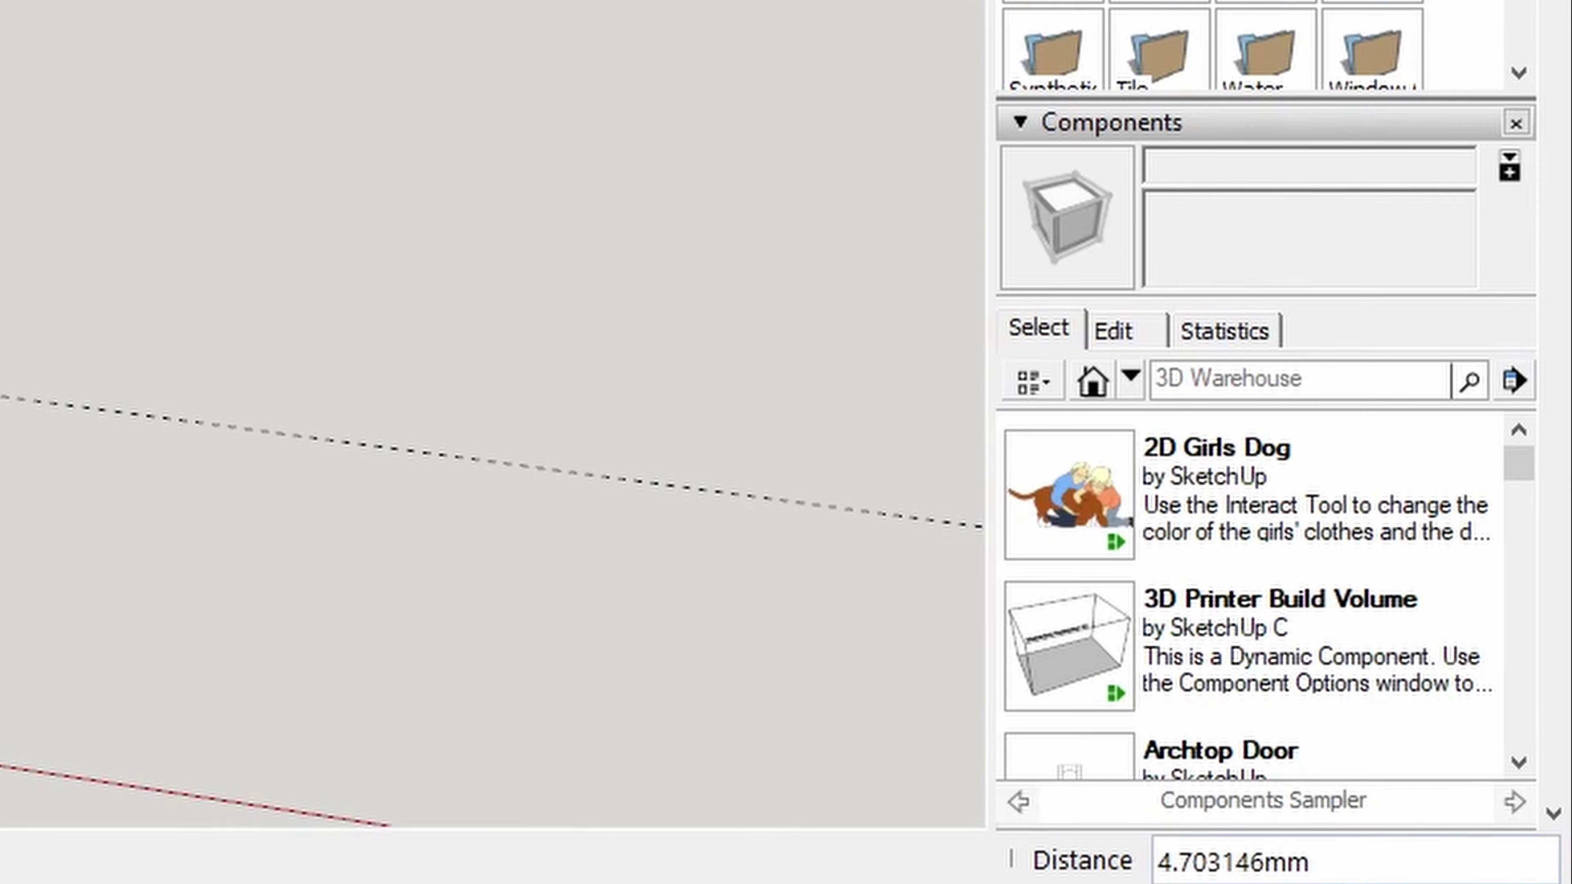
pyautogui.write('3')
pyautogui.press('Return')
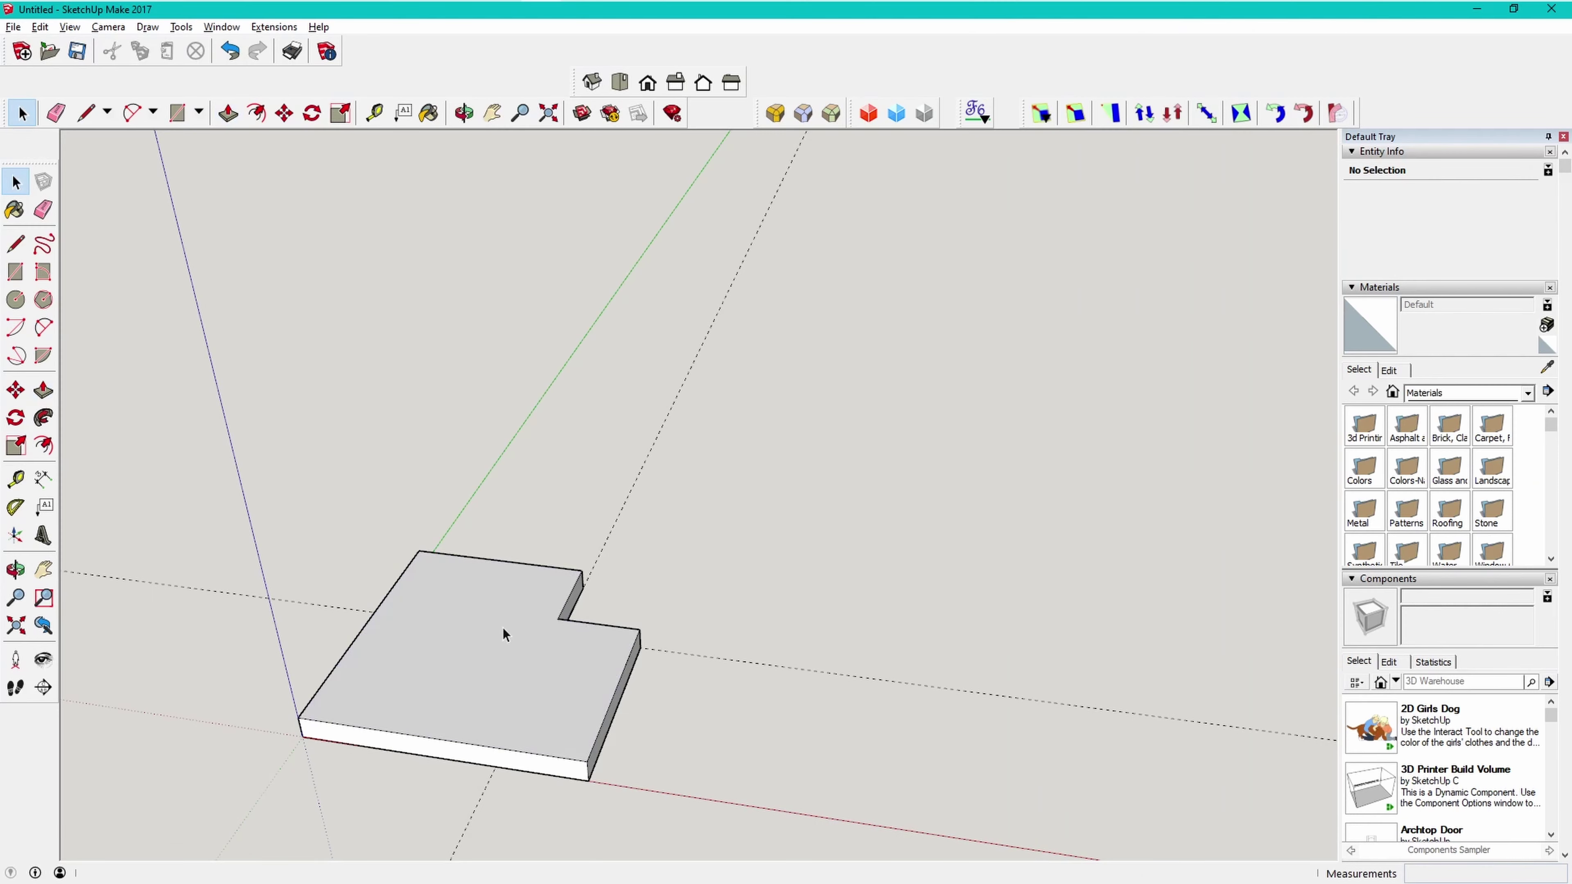
pyautogui.press('space')
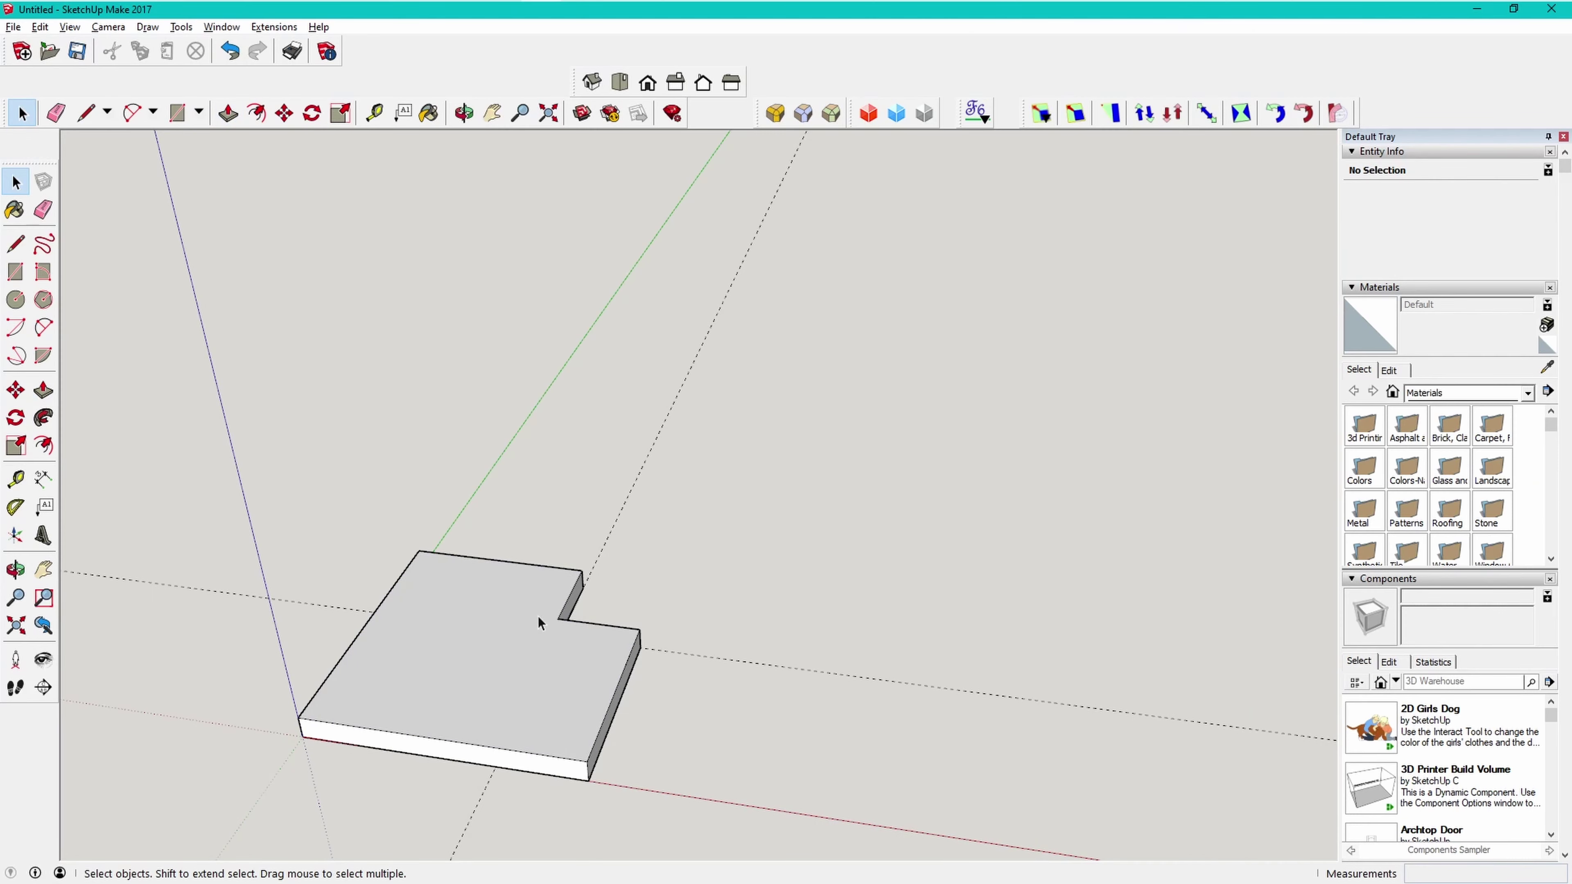
pyautogui.press('o')
pyautogui.moveTo(253, 779); pyautogui.dragTo(457, 553)
# Apply a 2.5 mm Round Corner to the edges at the plate's front-left vertex
pyautogui.press('space')
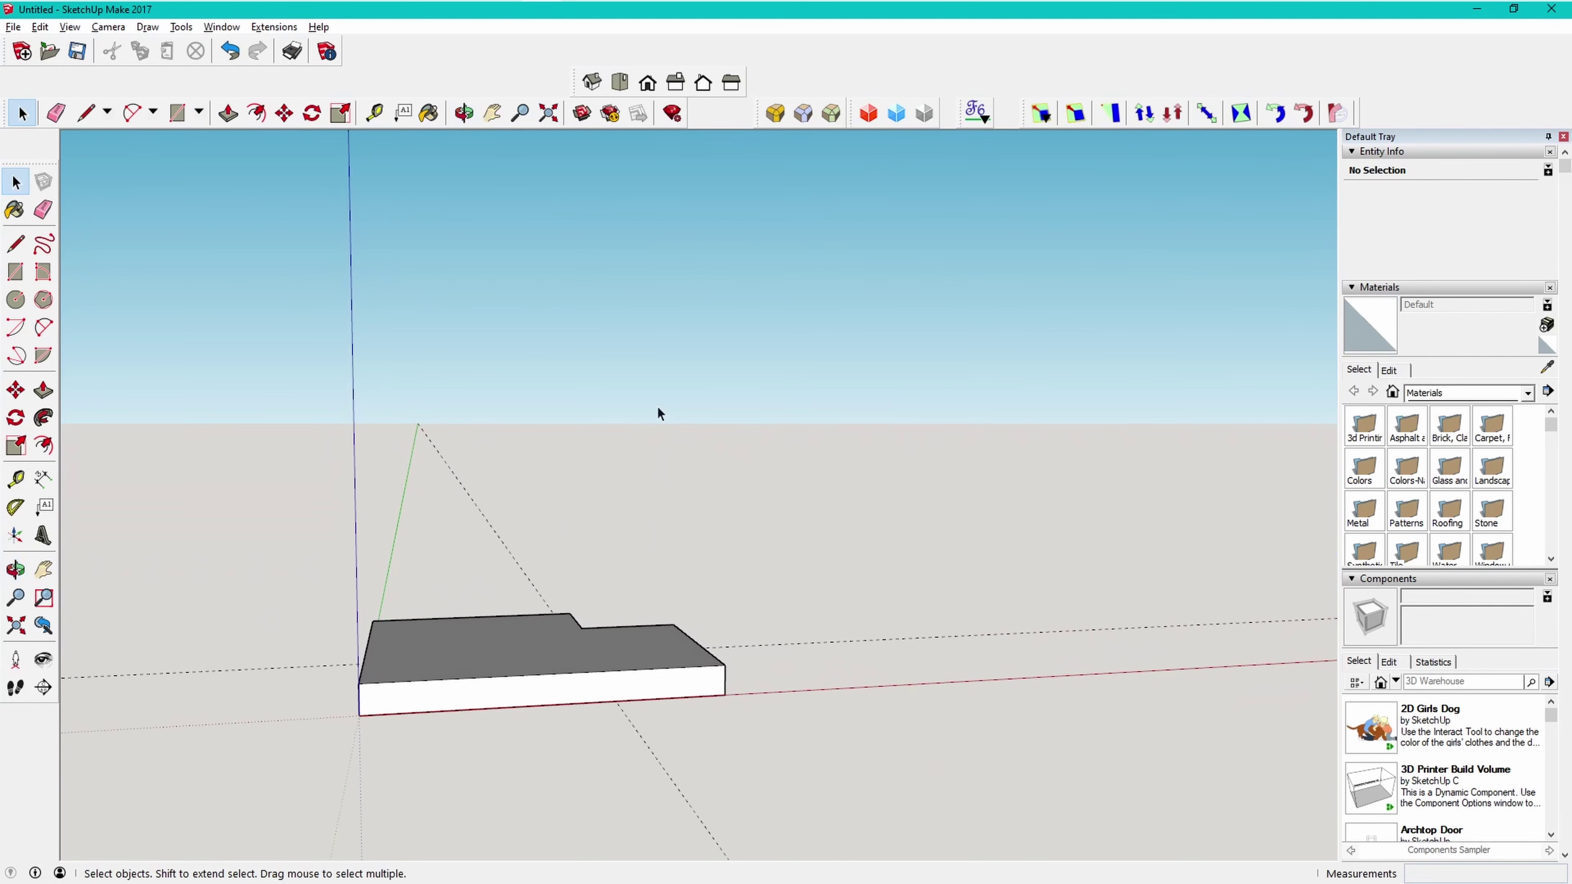
pyautogui.click(775, 113)
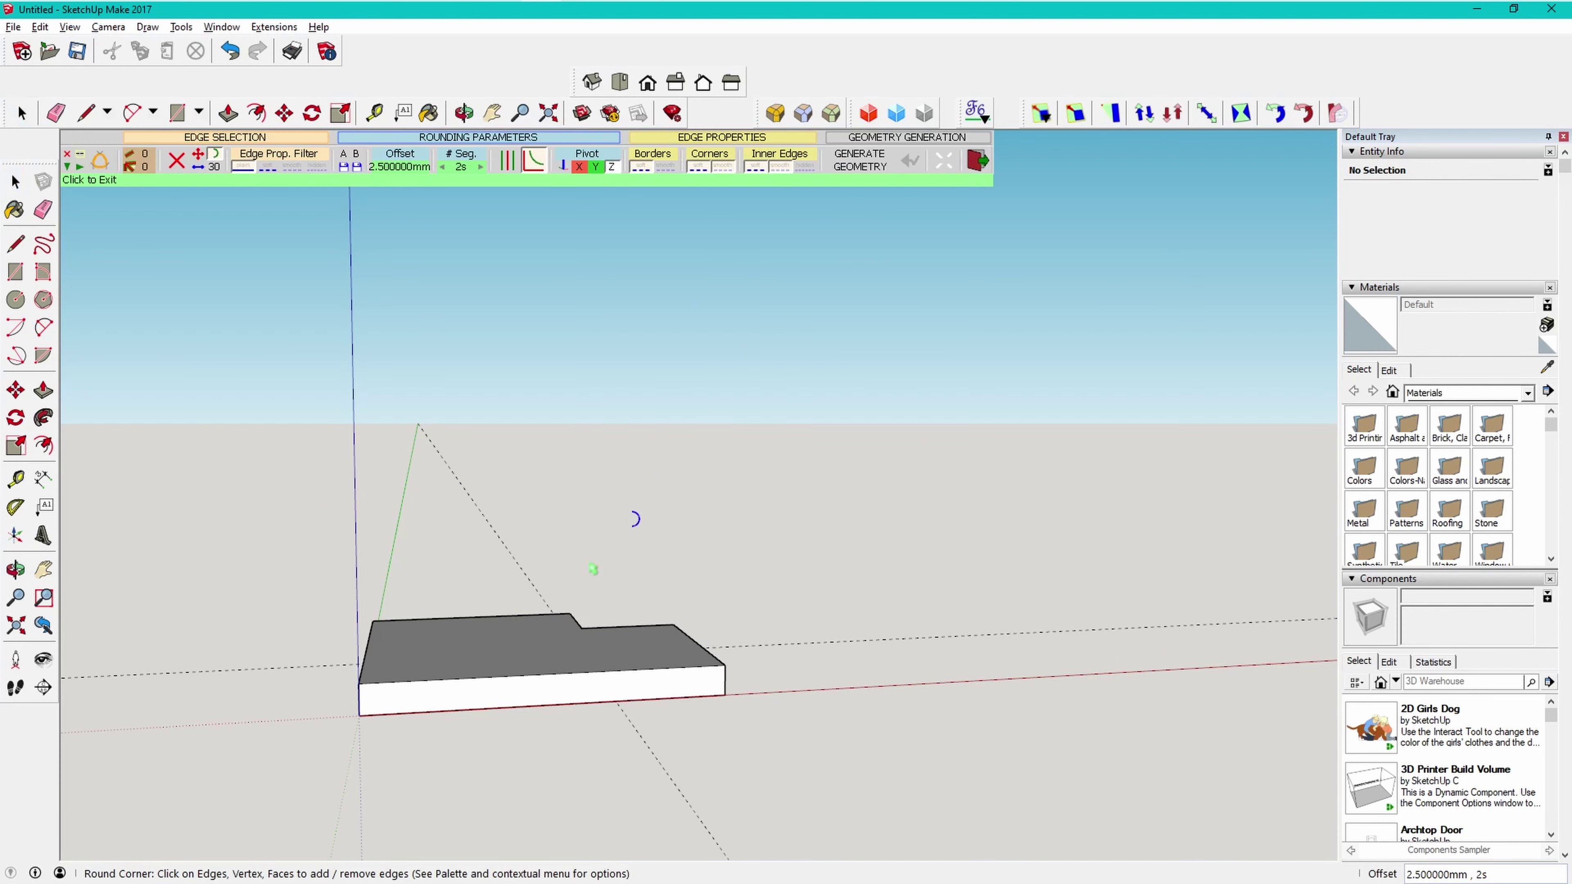
pyautogui.click(362, 697)
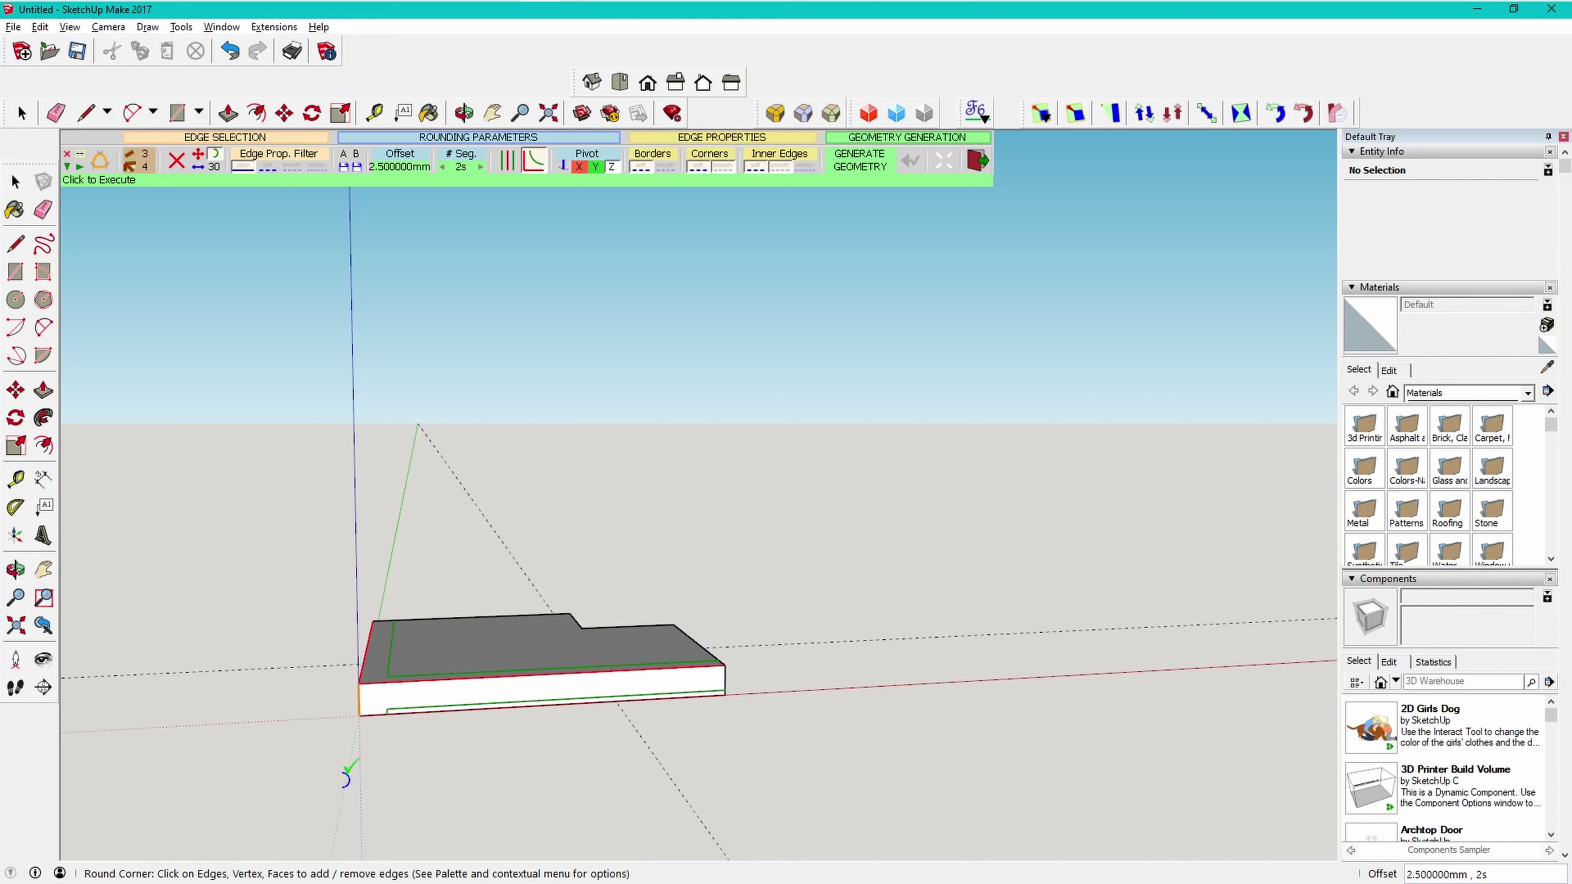
pyautogui.moveTo(344, 778); pyautogui.dragTo(446, 760, button='middle')
pyautogui.click(502, 762)
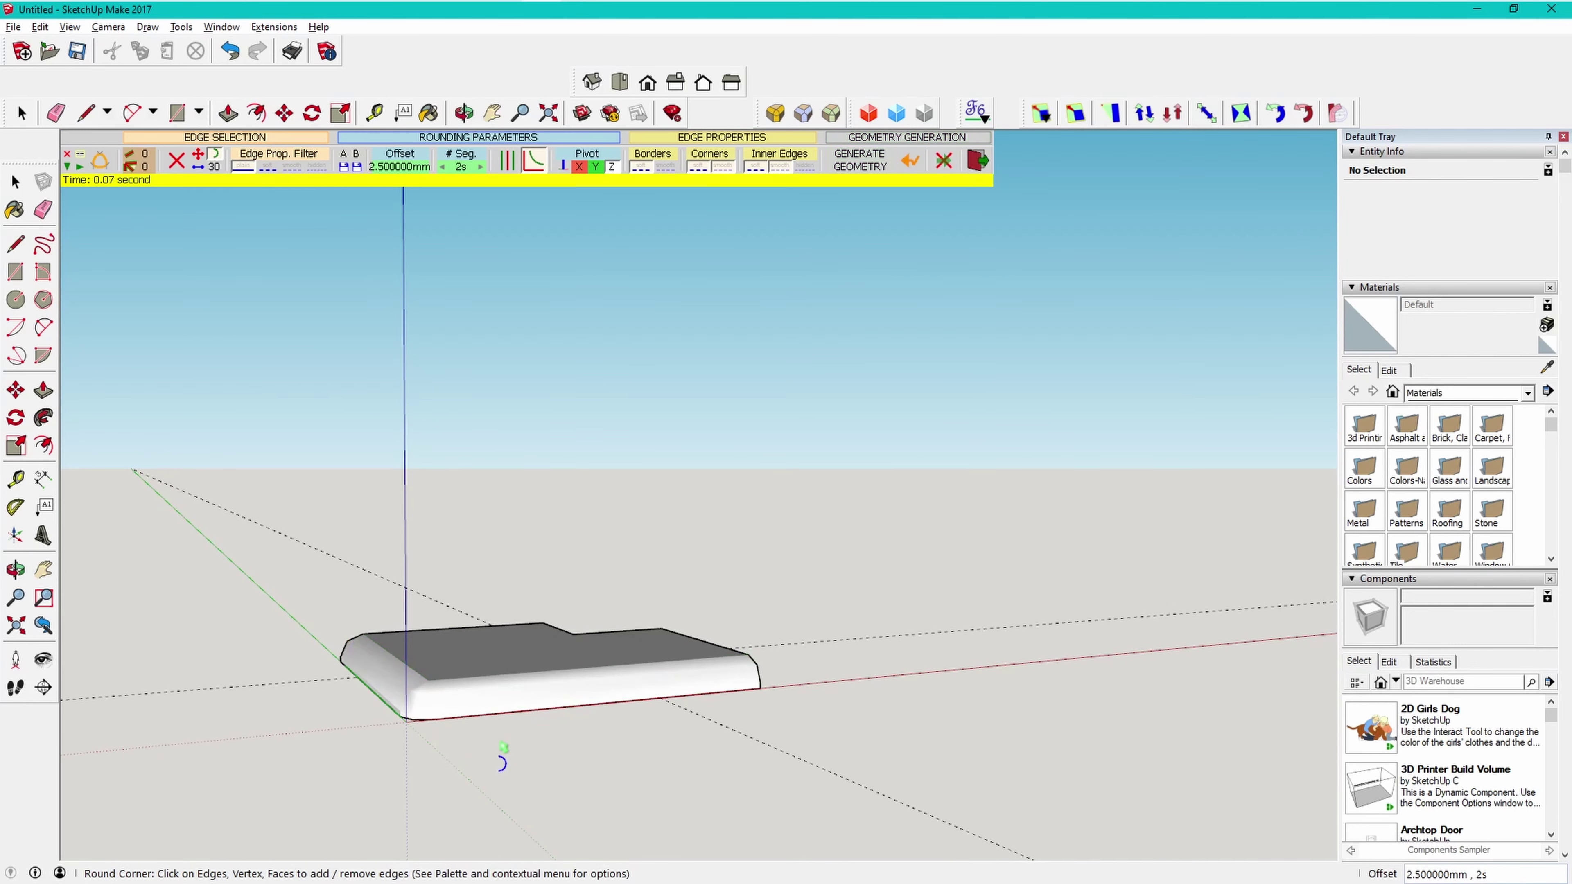
pyautogui.press('space')
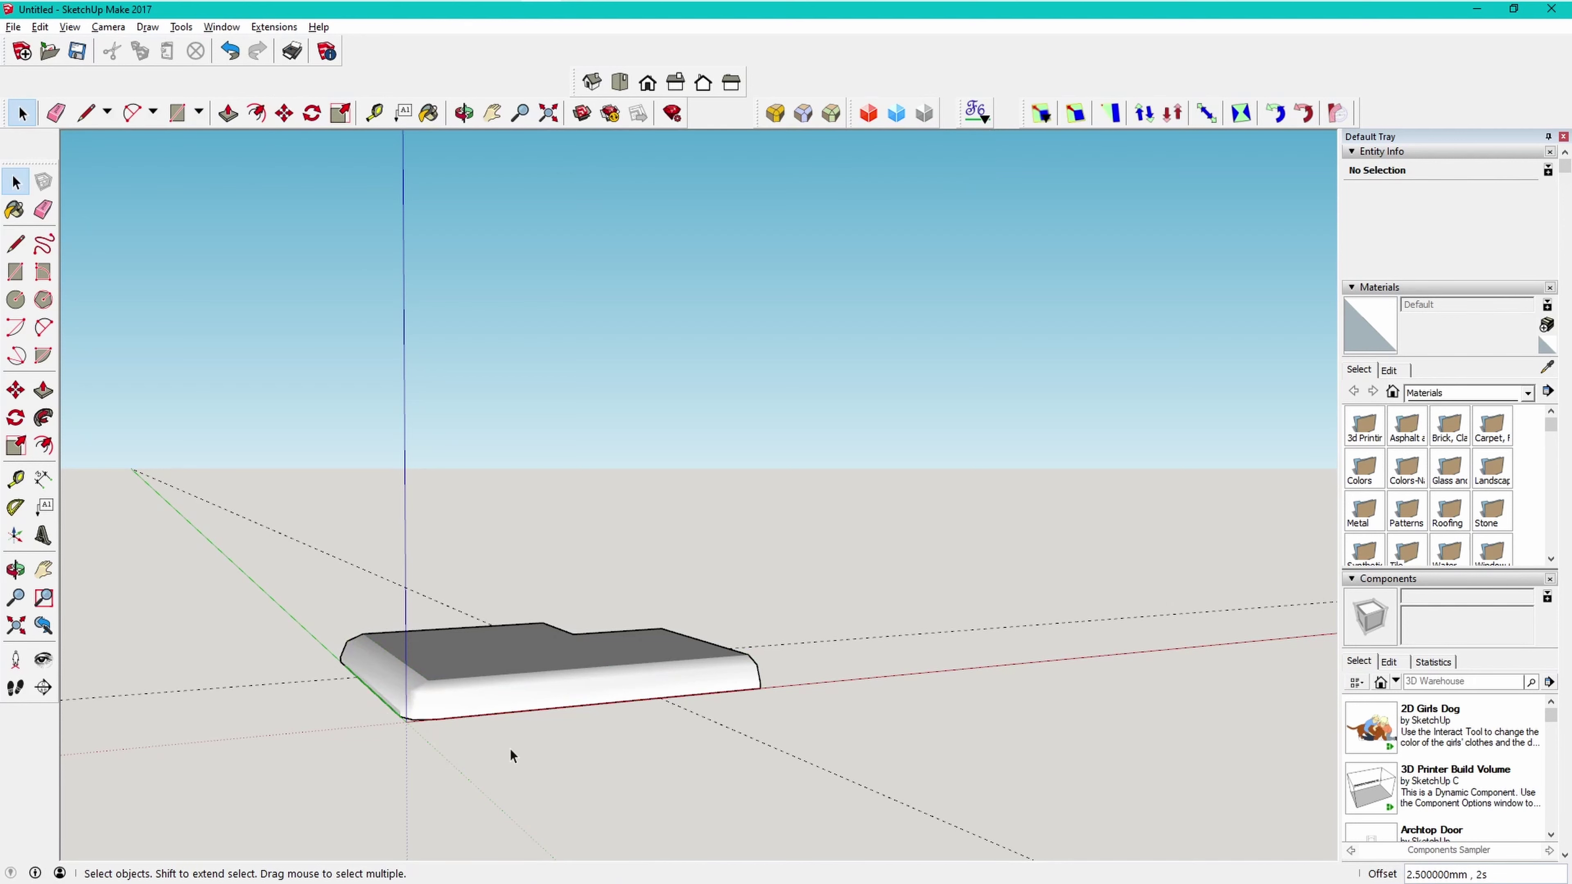
pyautogui.moveTo(526, 751); pyautogui.dragTo(429, 841, button='middle')
pyautogui.click(620, 82)
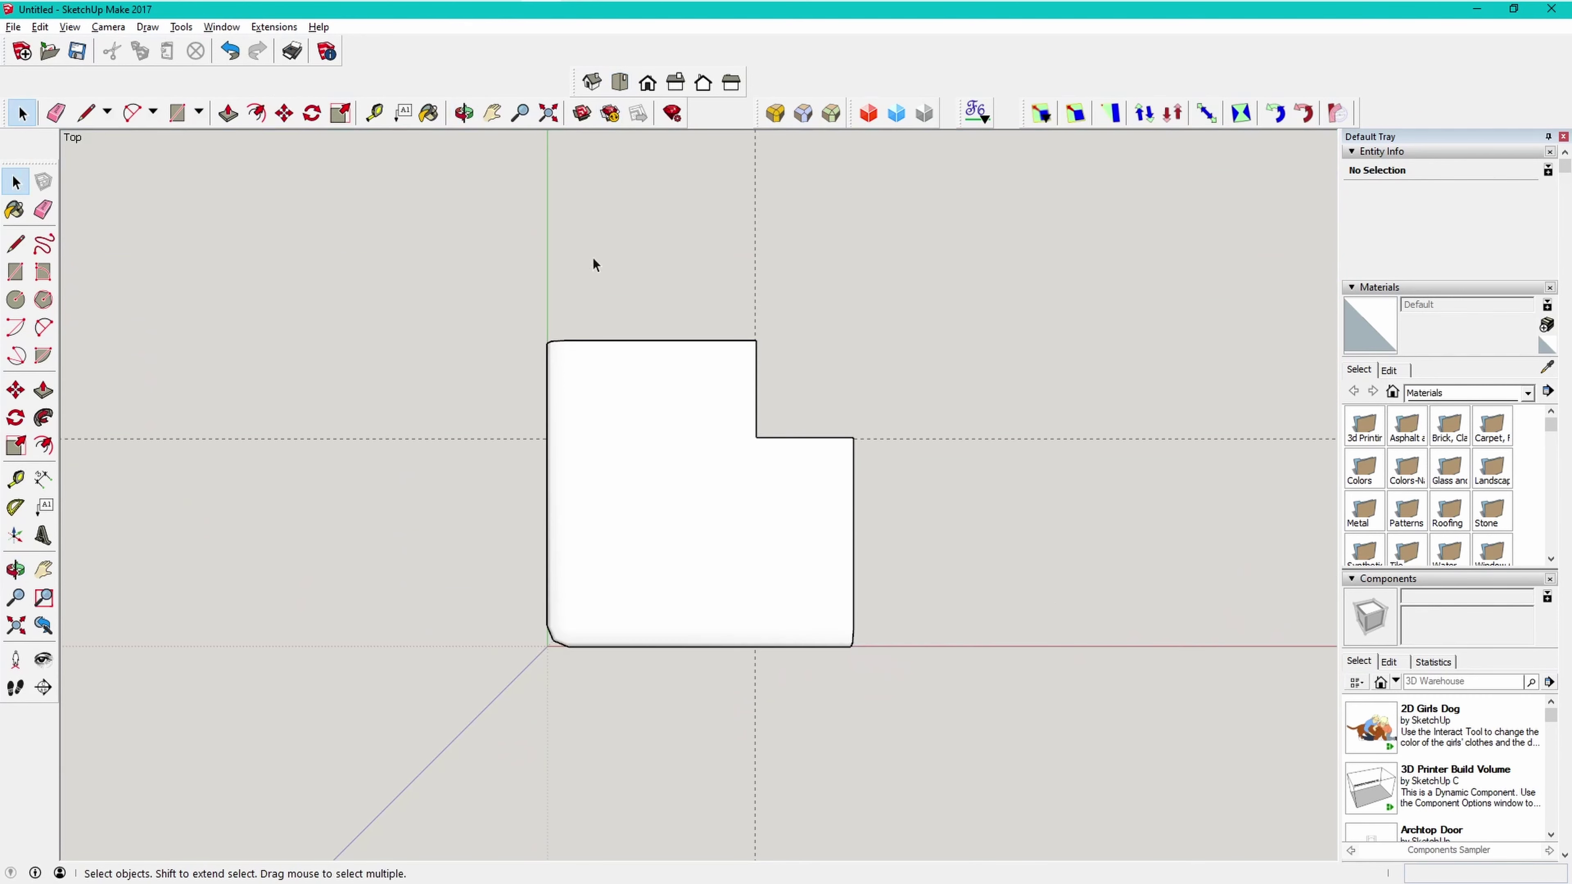
# Select the whole plate and move it about 74.6 mm along the red axis
pyautogui.click(636, 561)
pyautogui.hotkey('ctrl', 'z')
pyautogui.moveTo(895, 713); pyautogui.dragTo(477, 293)
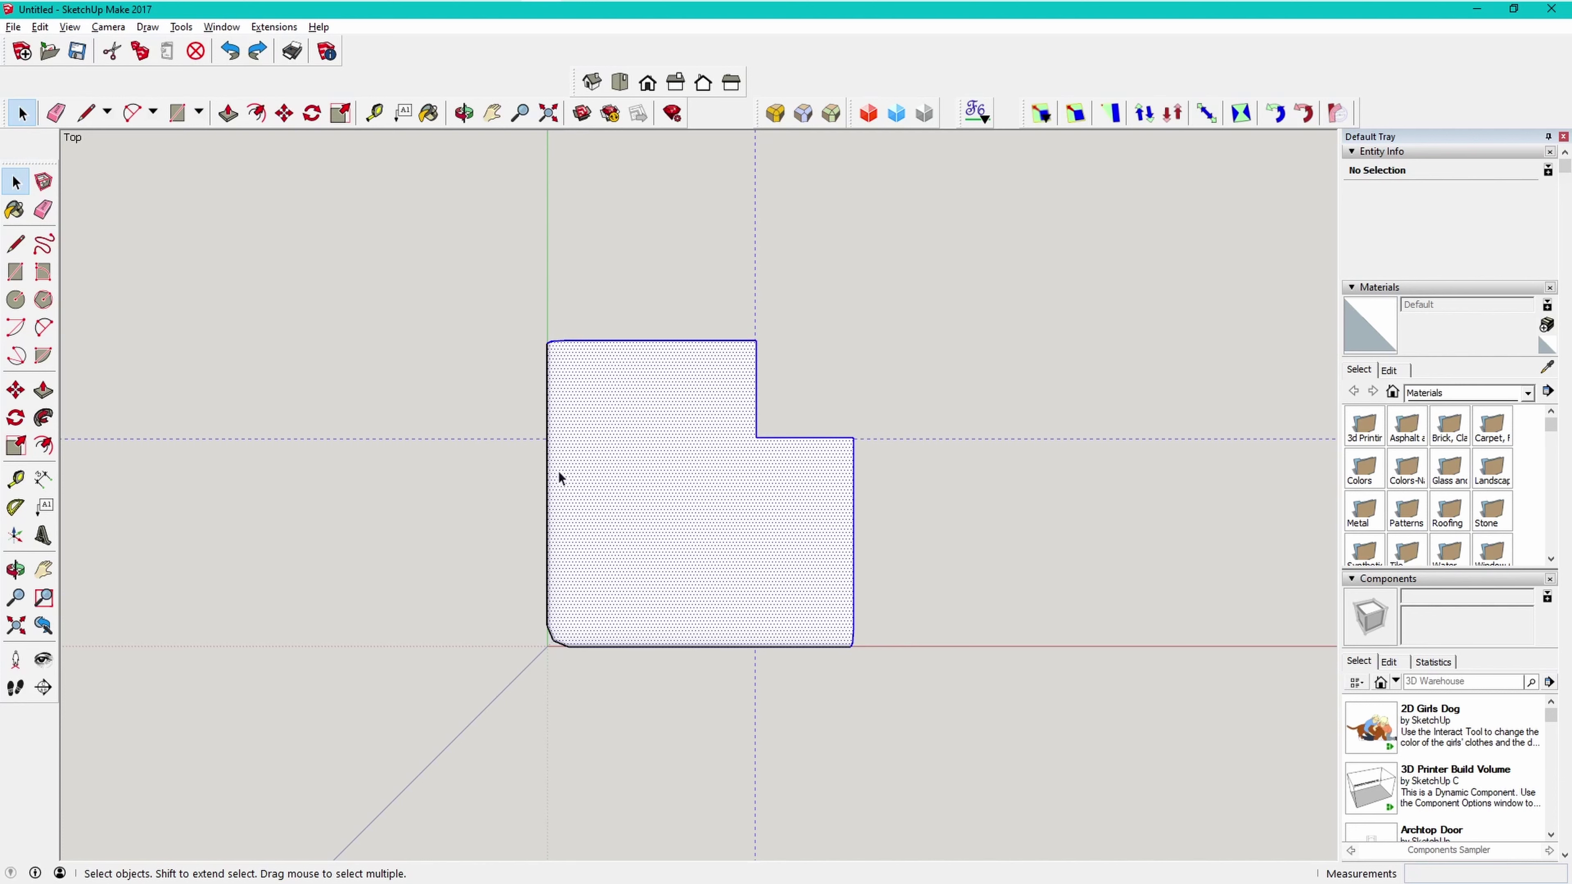
pyautogui.press('m')
pyautogui.click(675, 533)
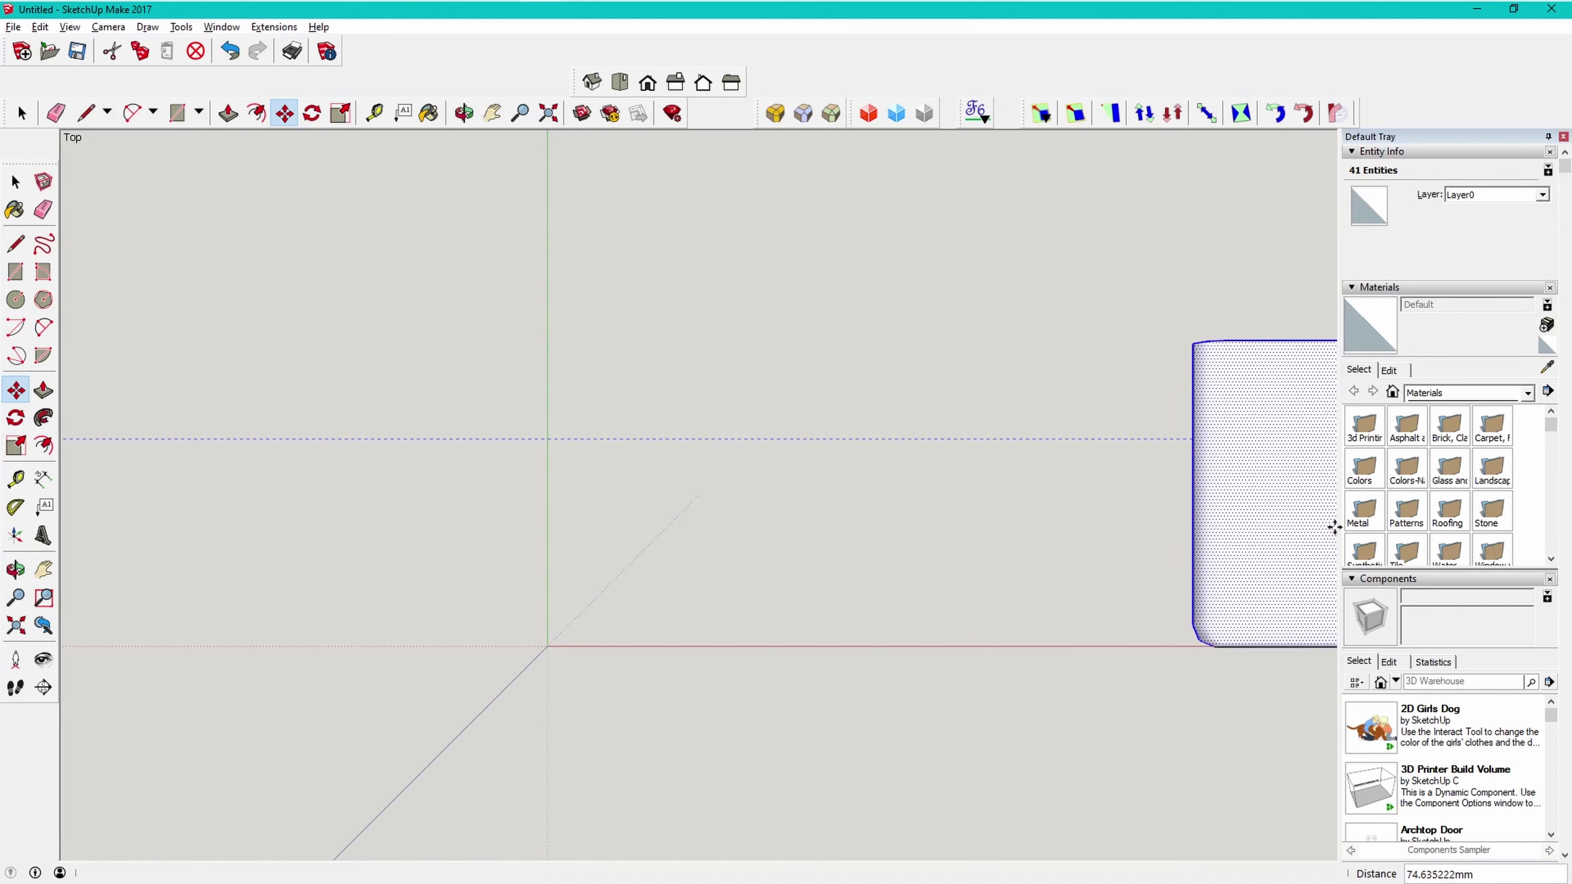
pyautogui.press('space')
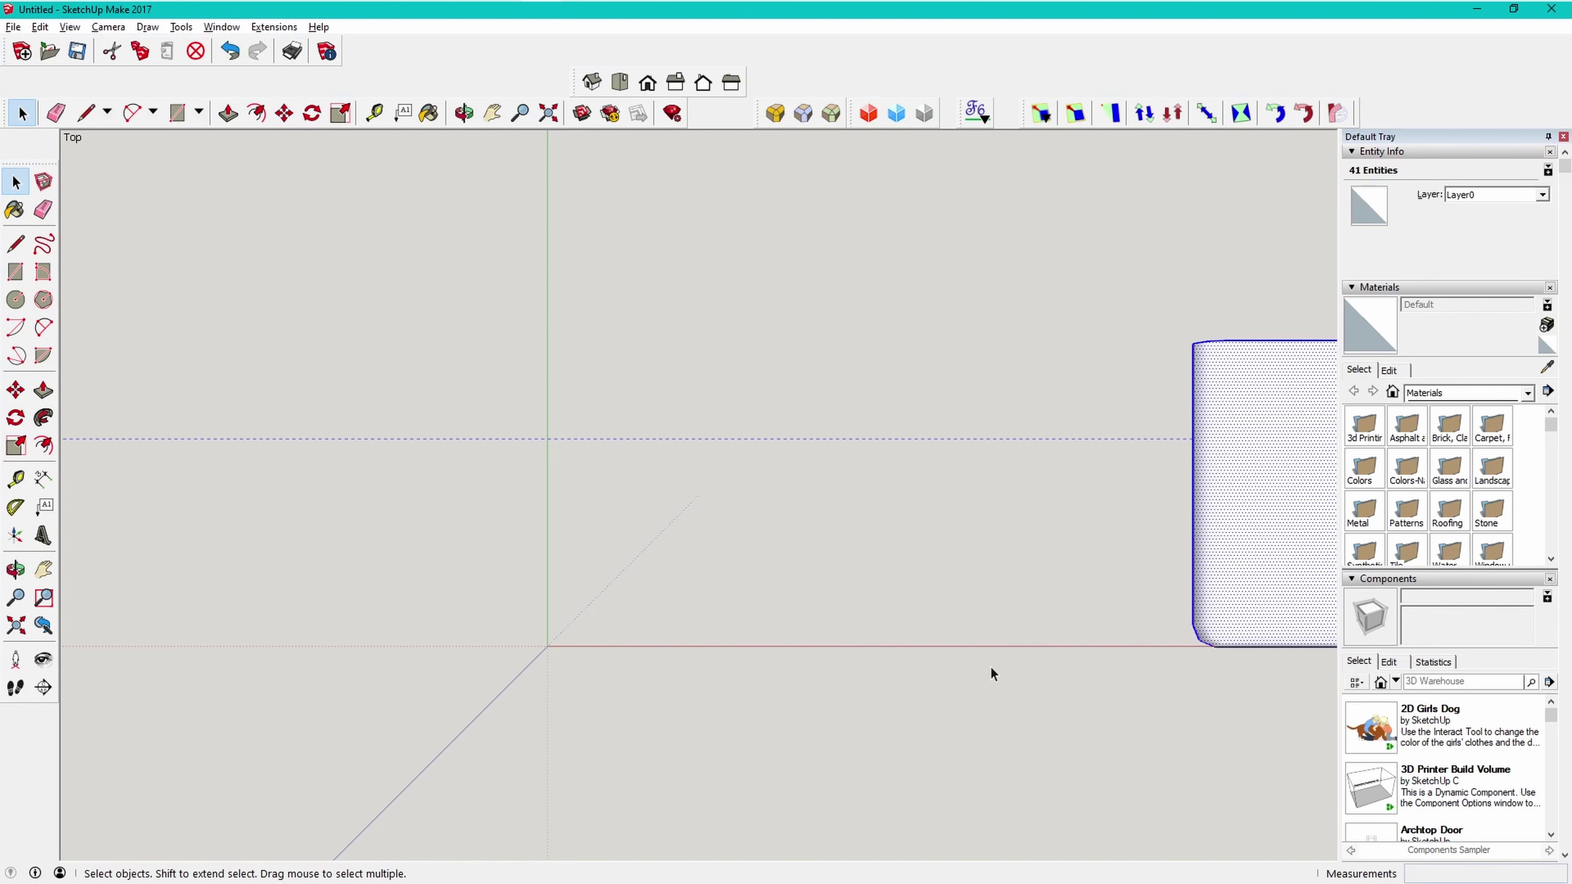
pyautogui.click(990, 670)
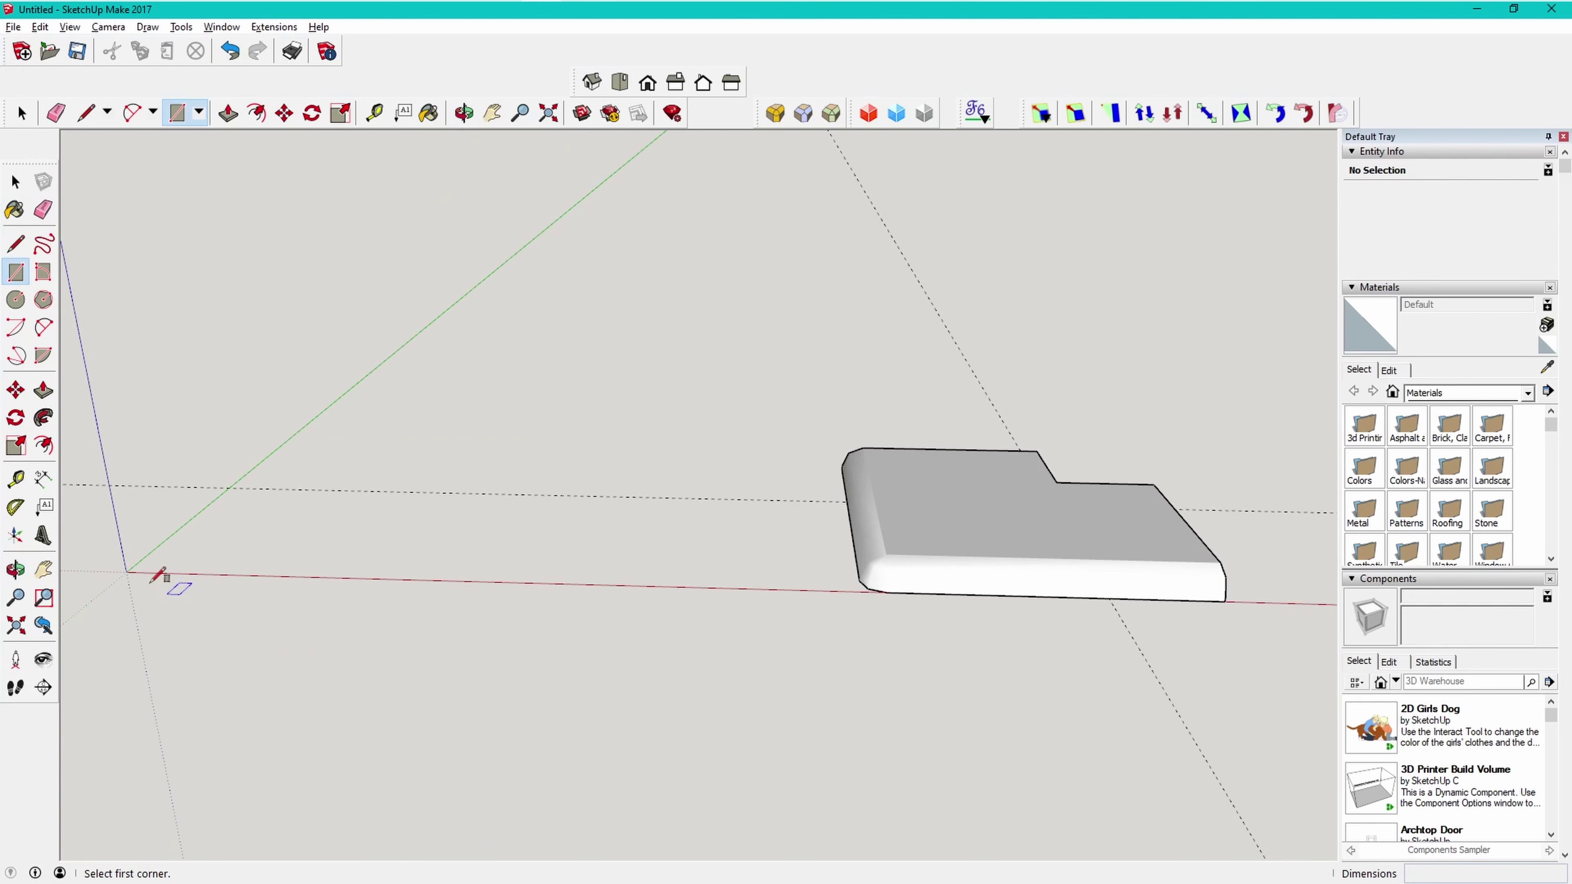
# Draw a second 35 × 35 mm rectangle starting at the origin
pyautogui.click(126, 571)
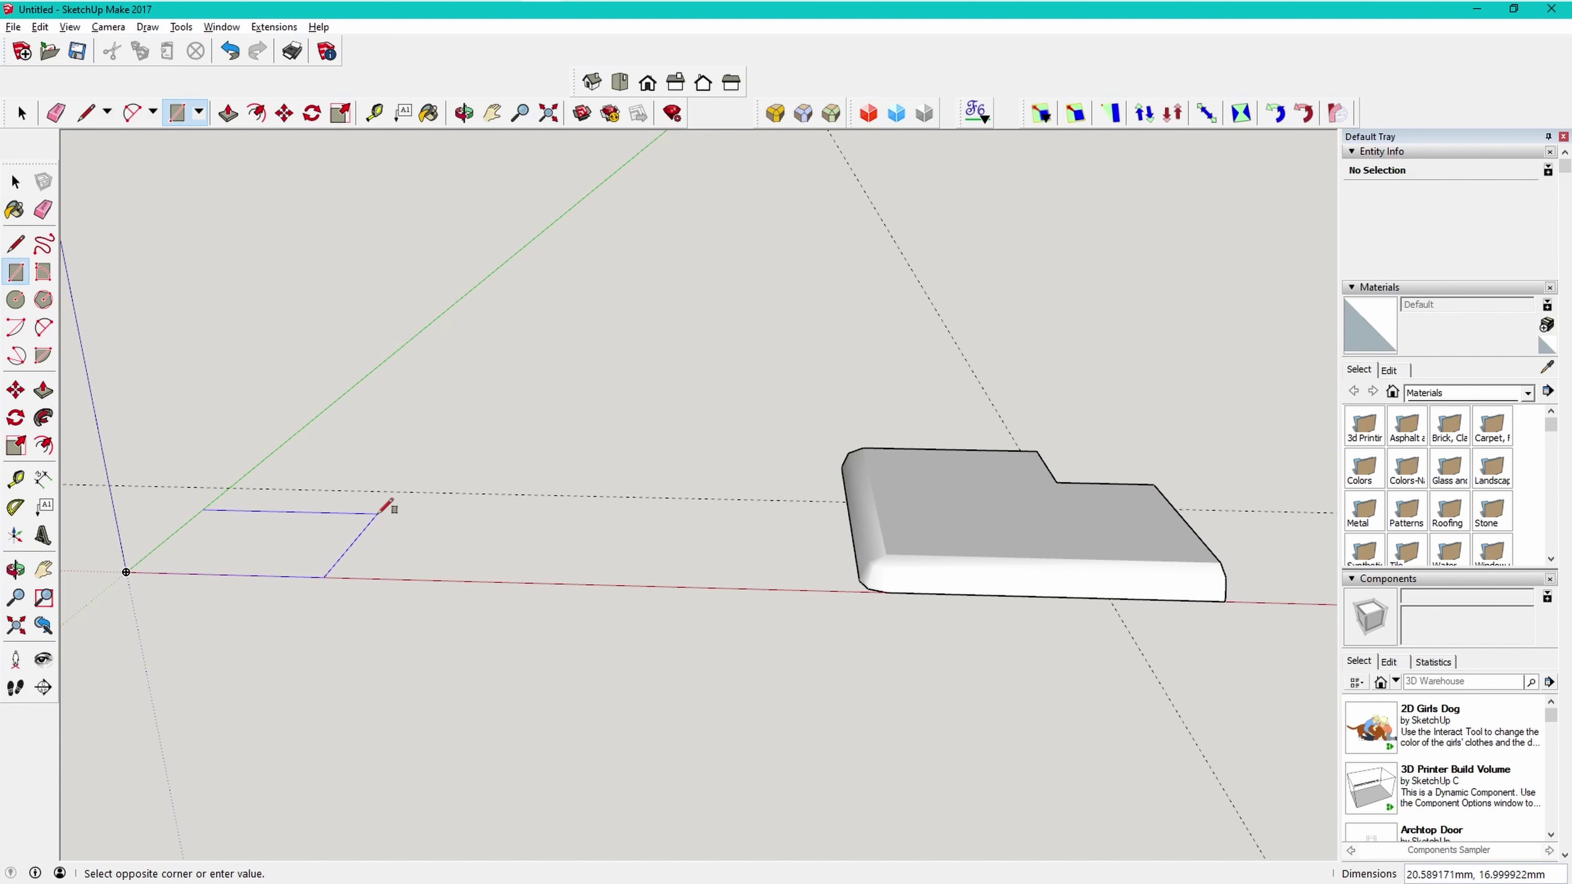
pyautogui.write('35,35')
pyautogui.press('Return')
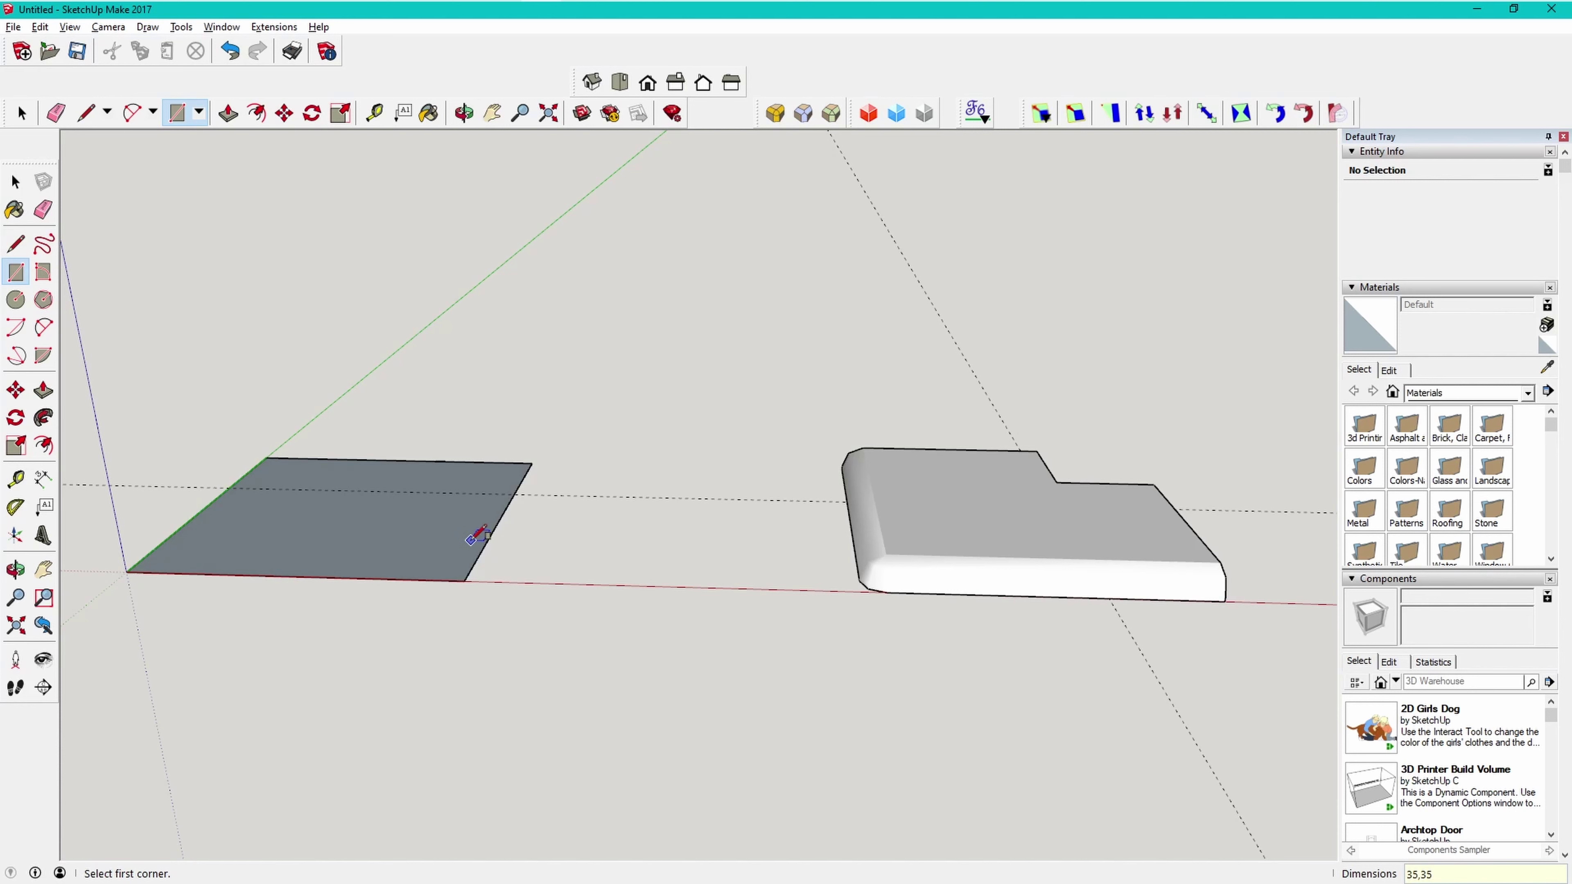
# Add Tape Measure guides 3 mm inside the slab's edges
pyautogui.press('t')
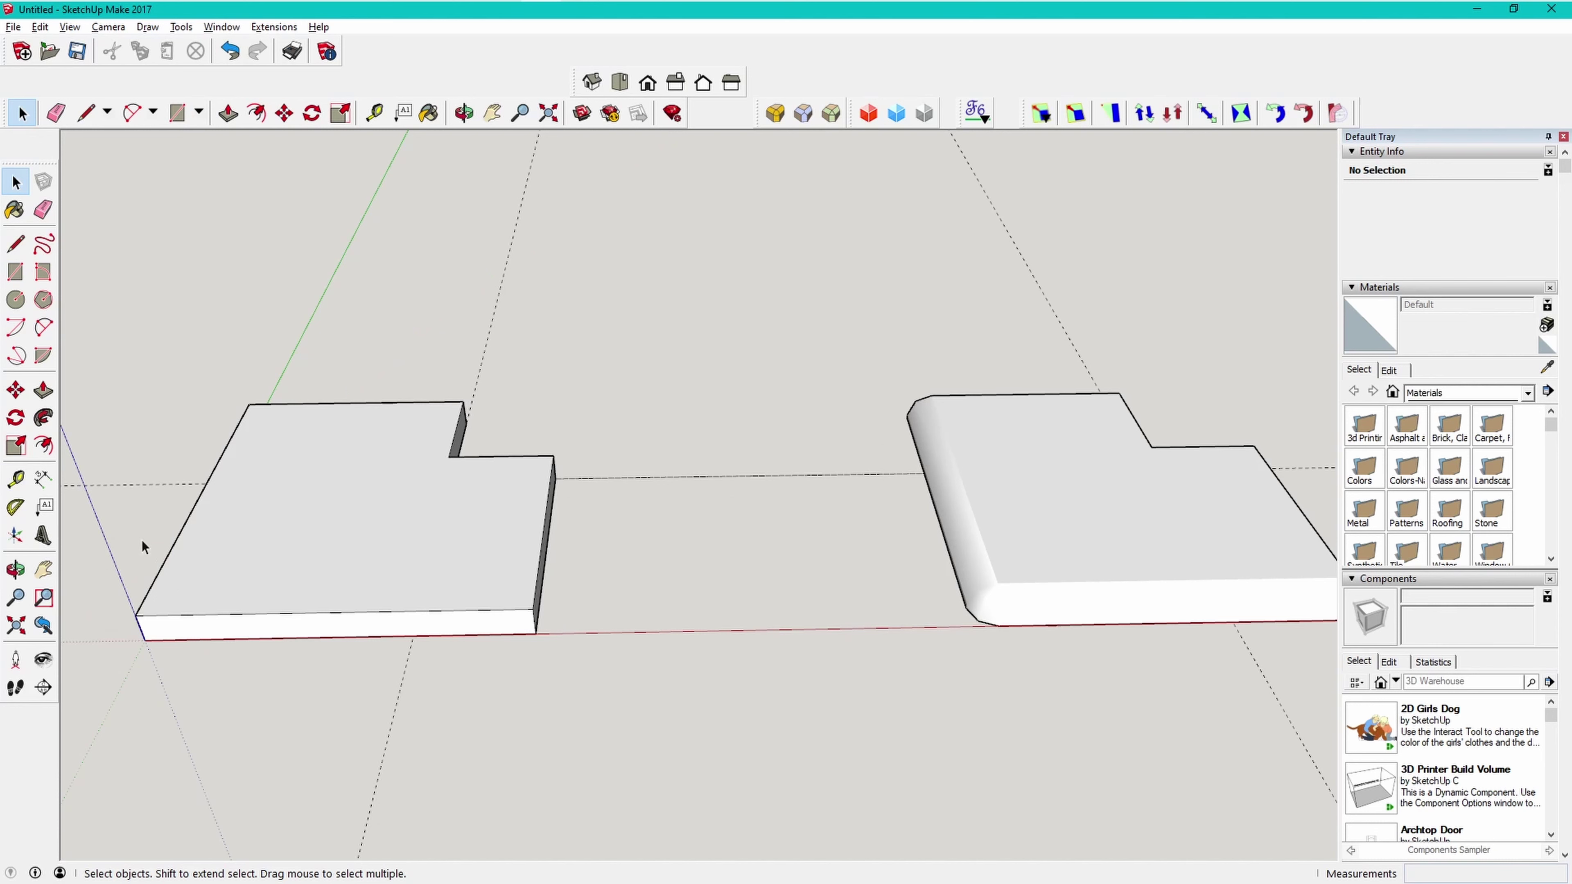
pyautogui.click(16, 479)
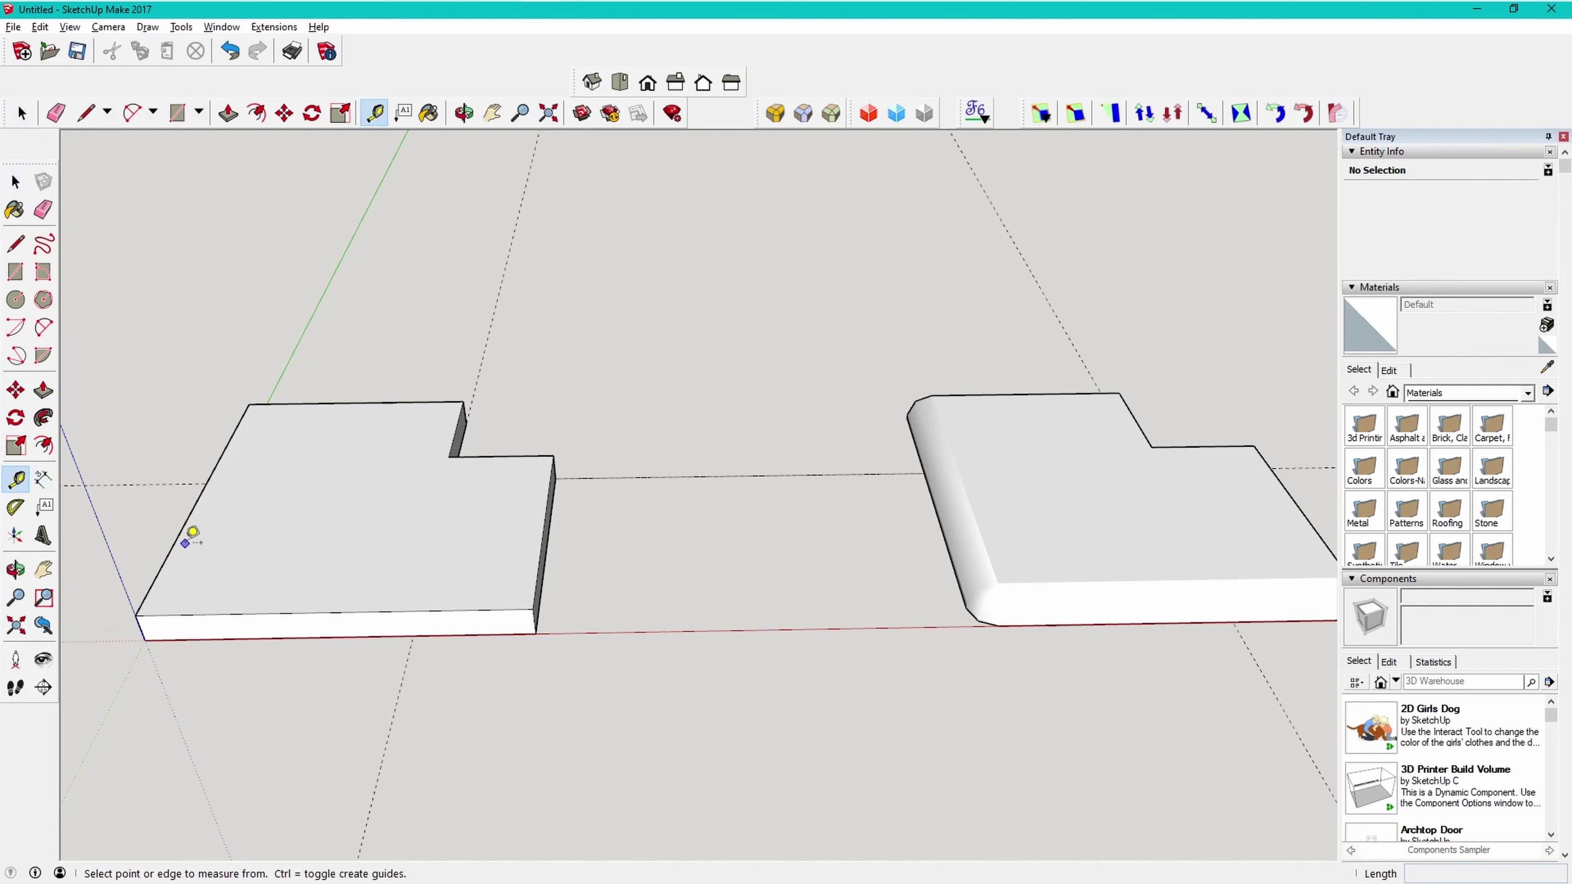
pyautogui.click(178, 536)
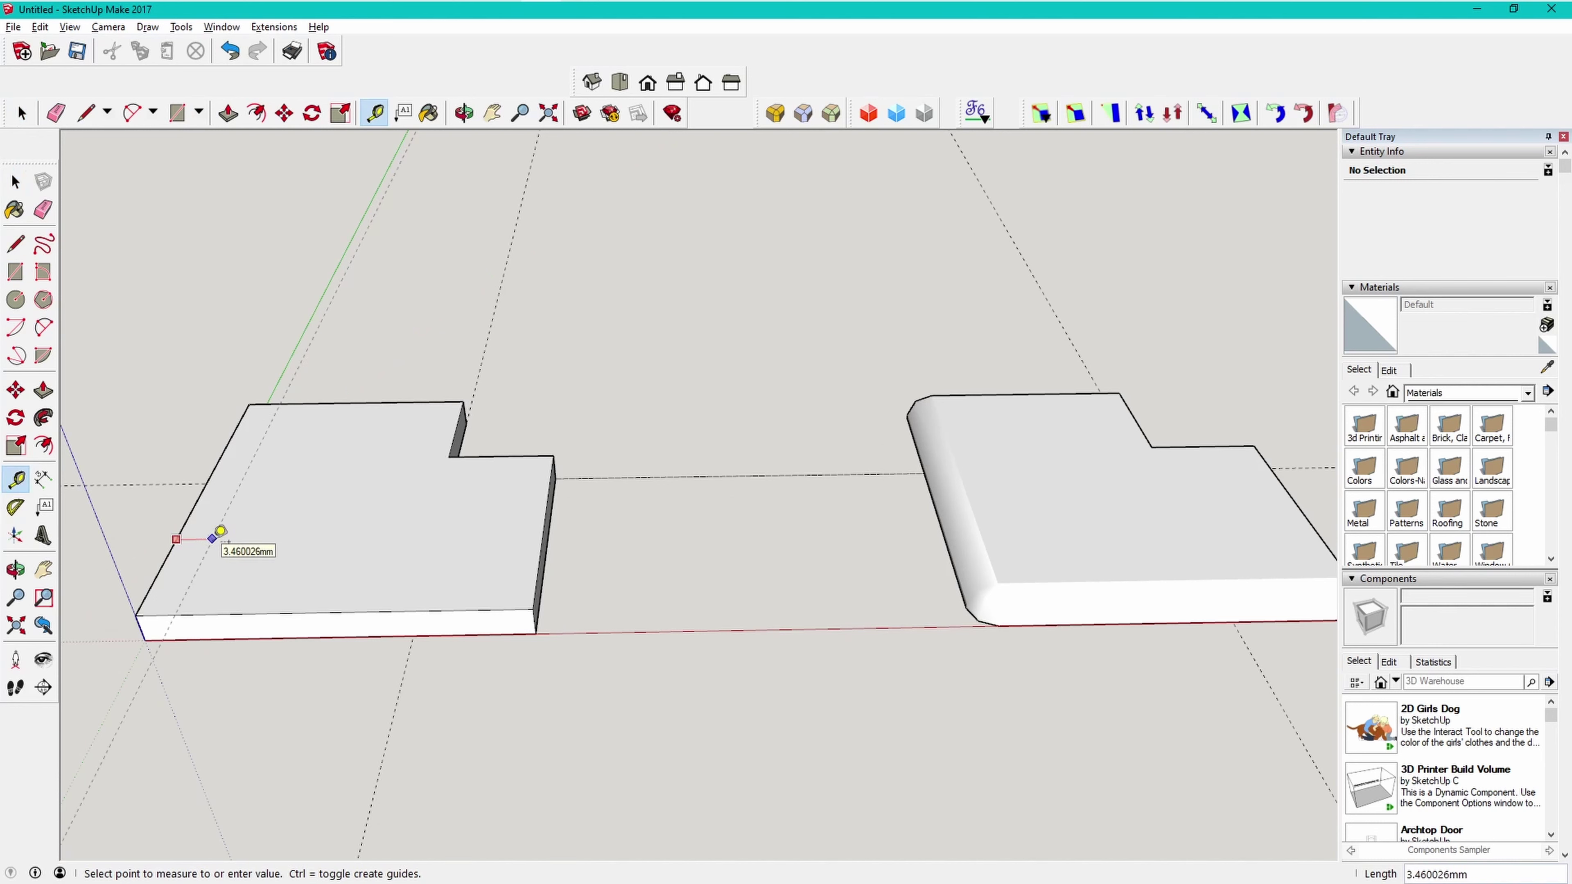
pyautogui.write('3')
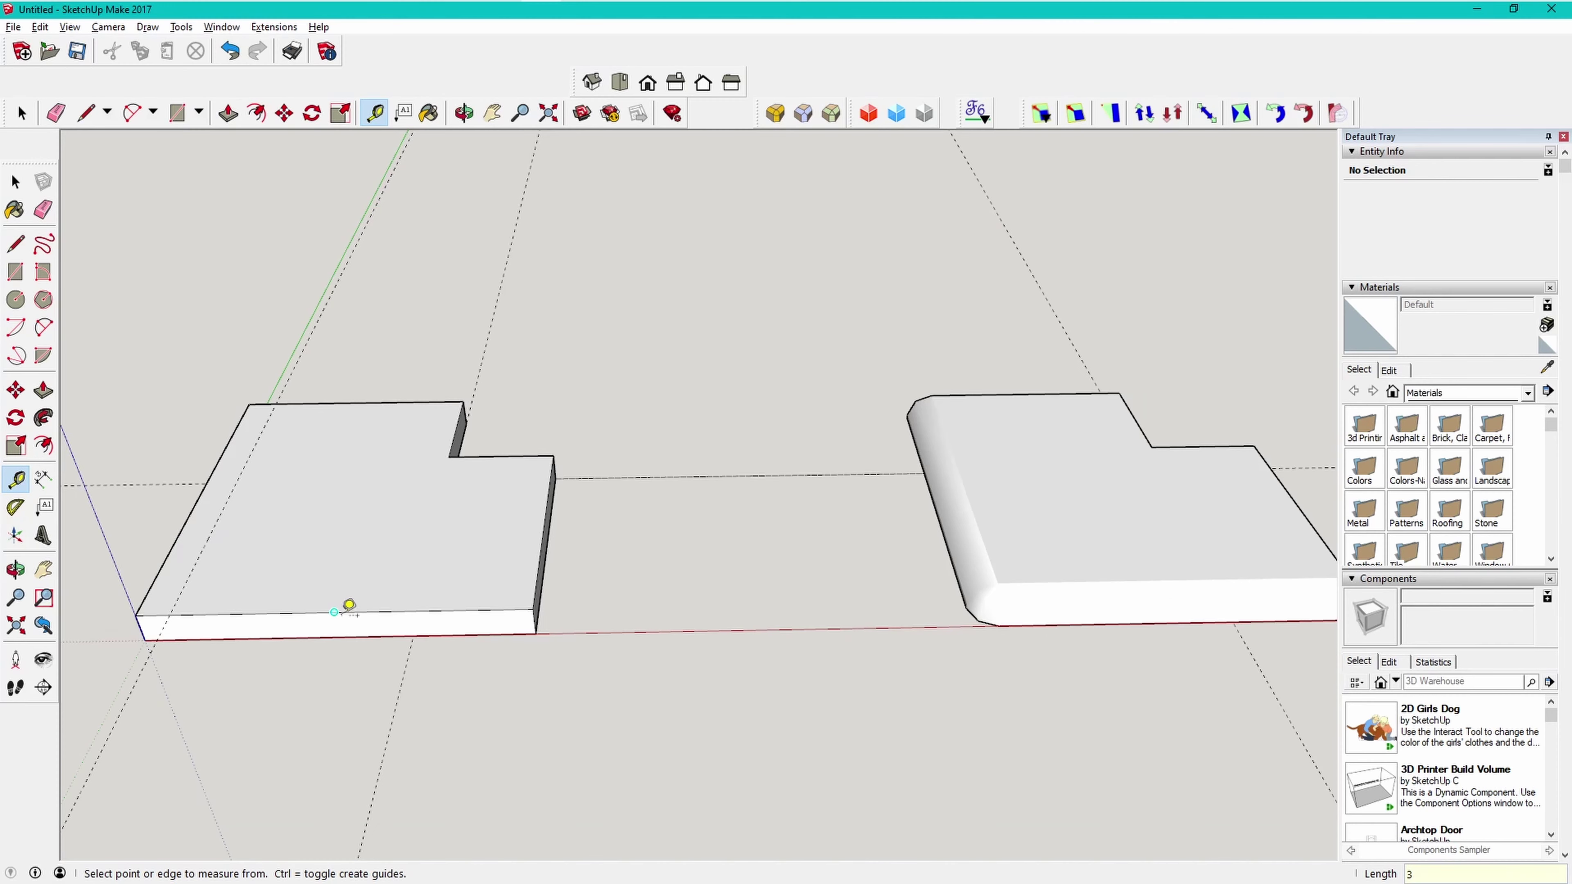
pyautogui.press('Return')
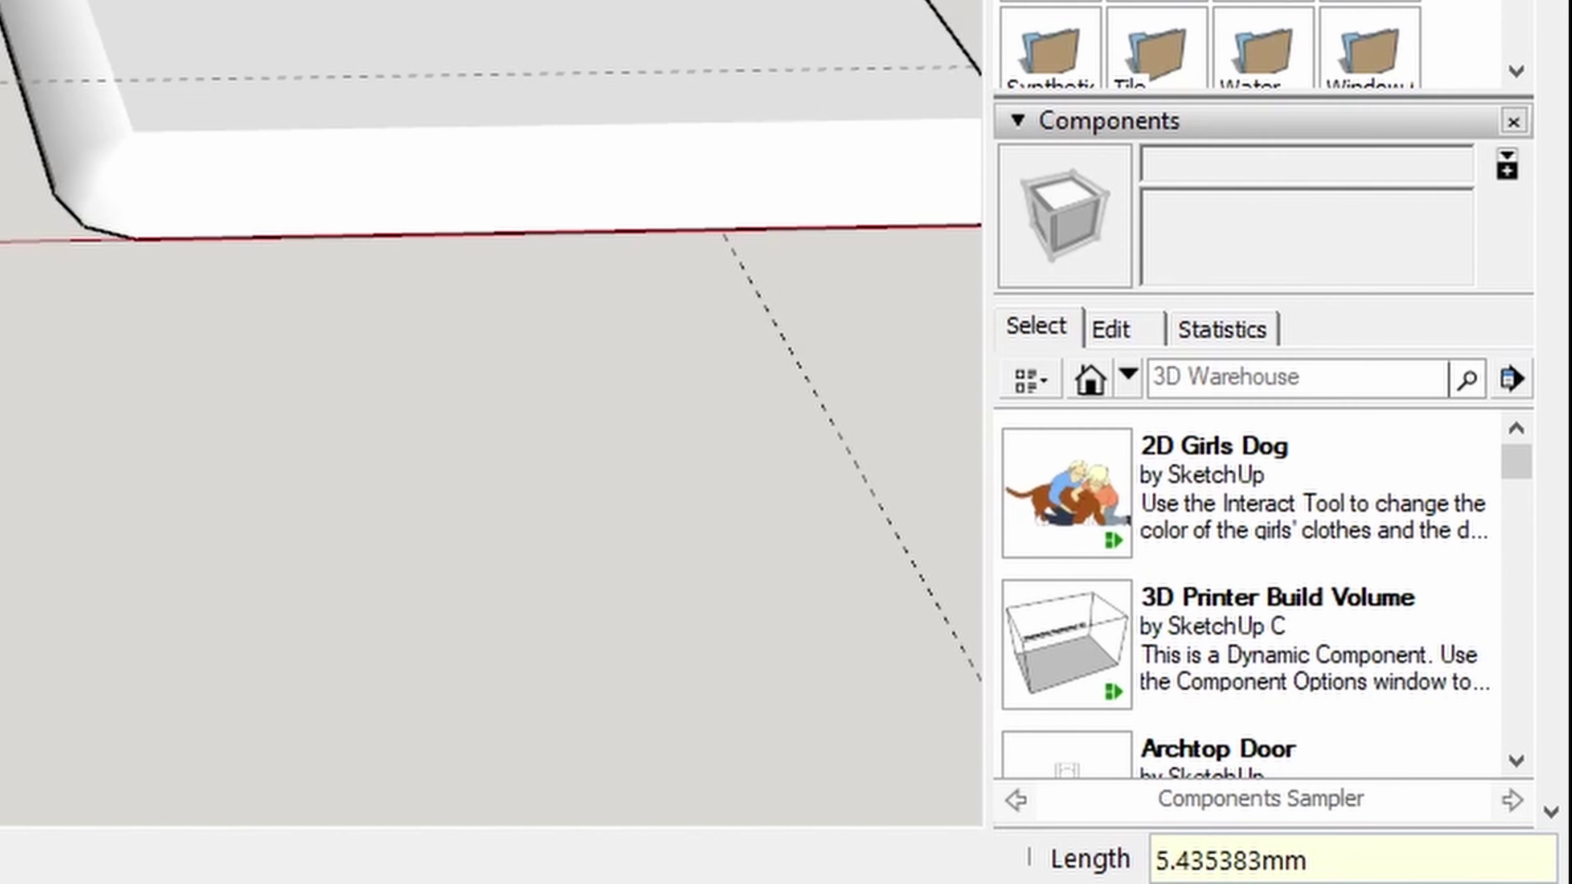
pyautogui.write('3')
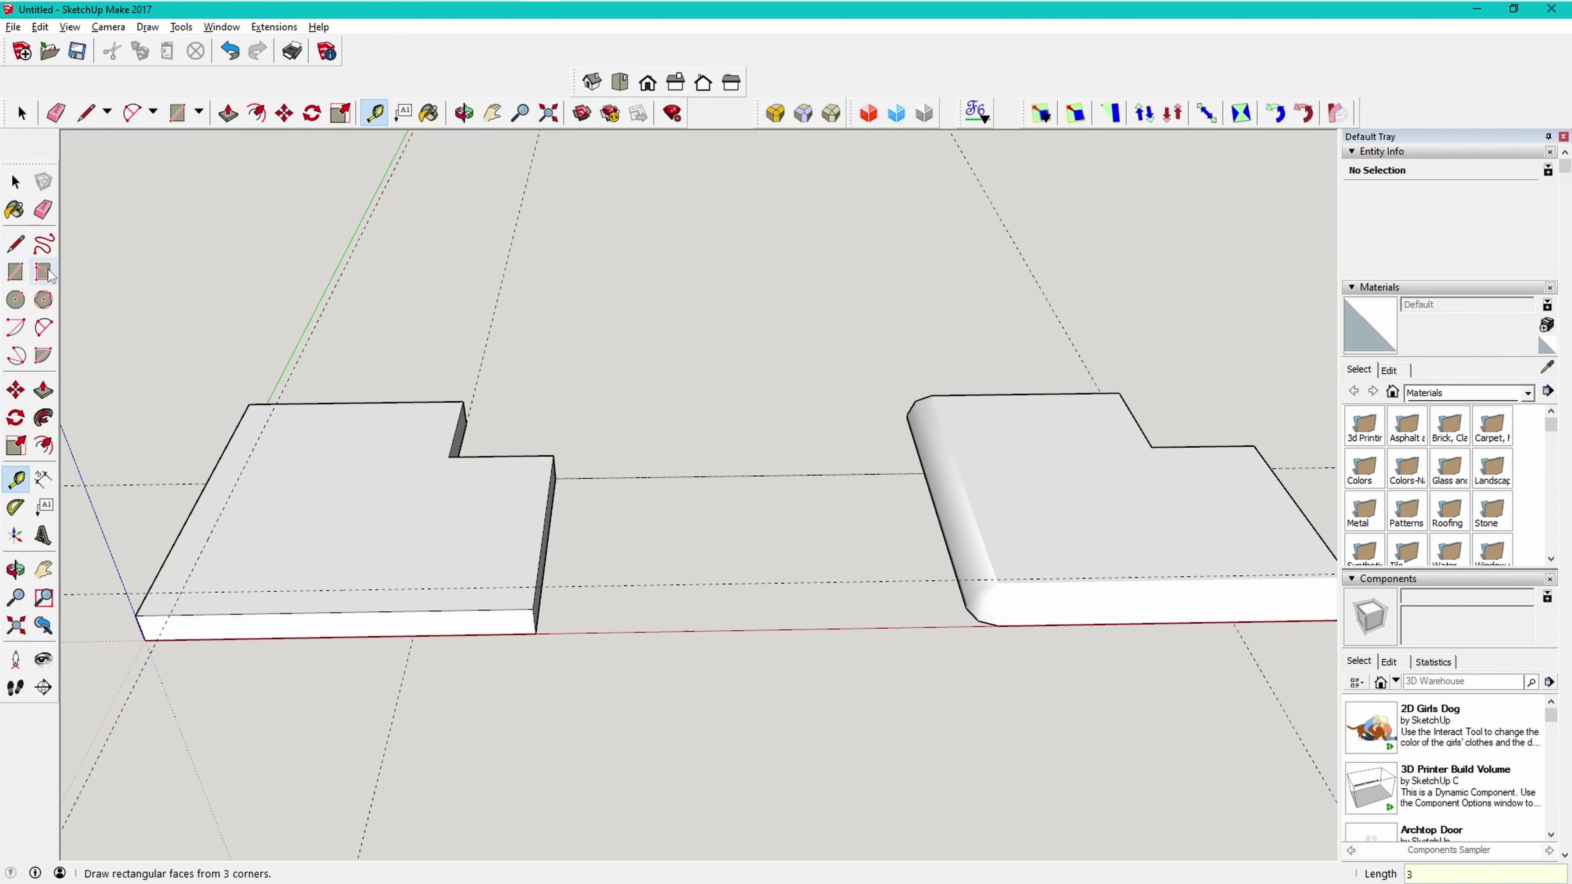
# Draw lines along the 3 mm guides to split off a thin L-shaped strip
pyautogui.click(16, 244)
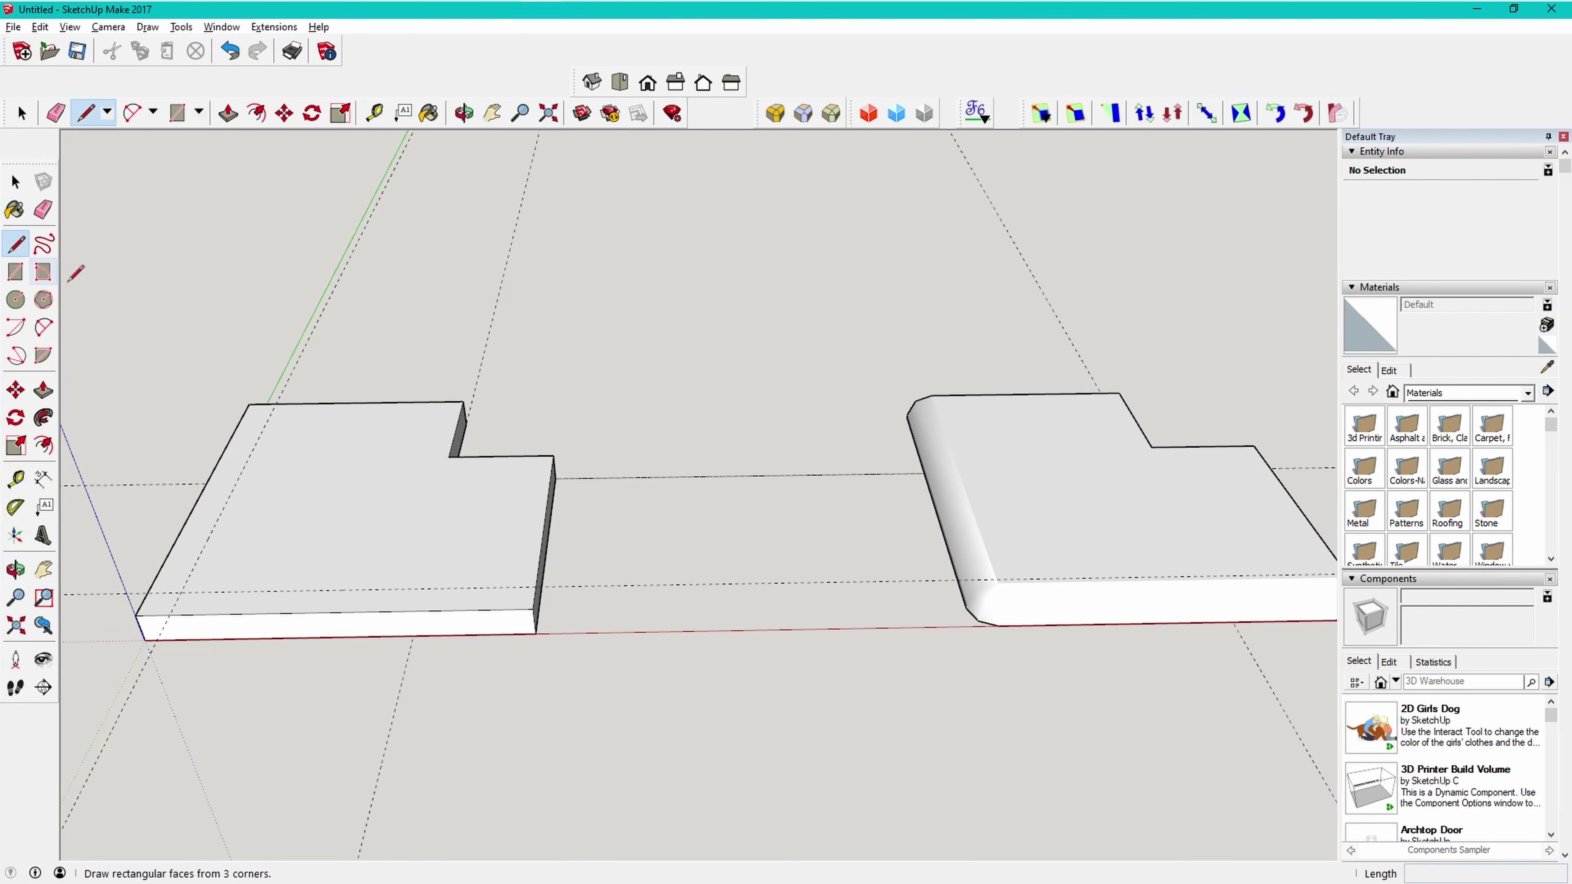
pyautogui.click(276, 404)
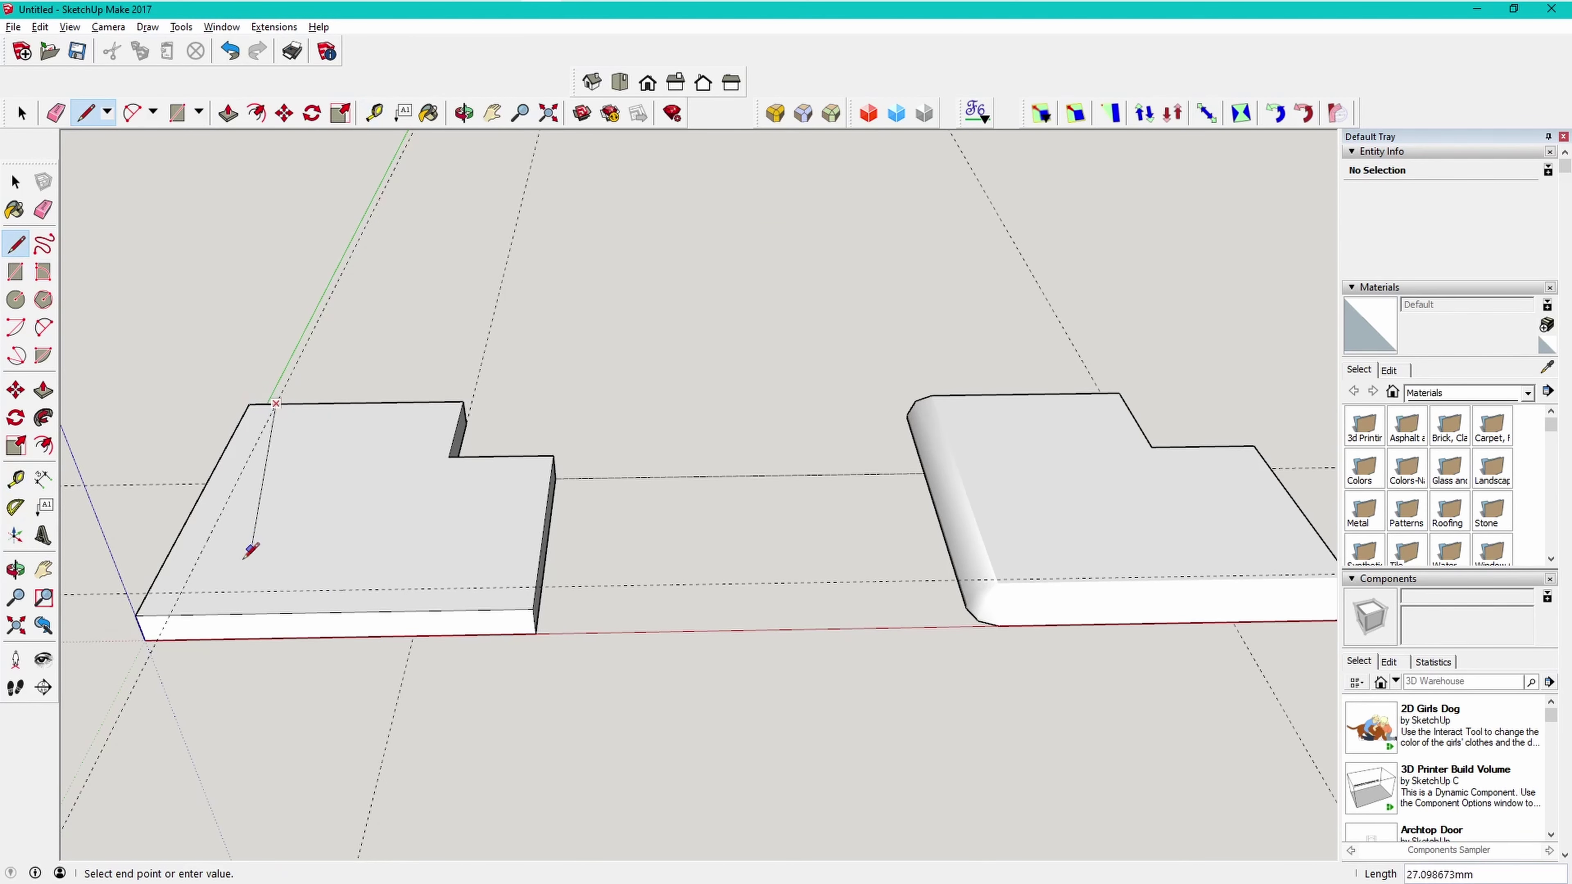
pyautogui.click(181, 592)
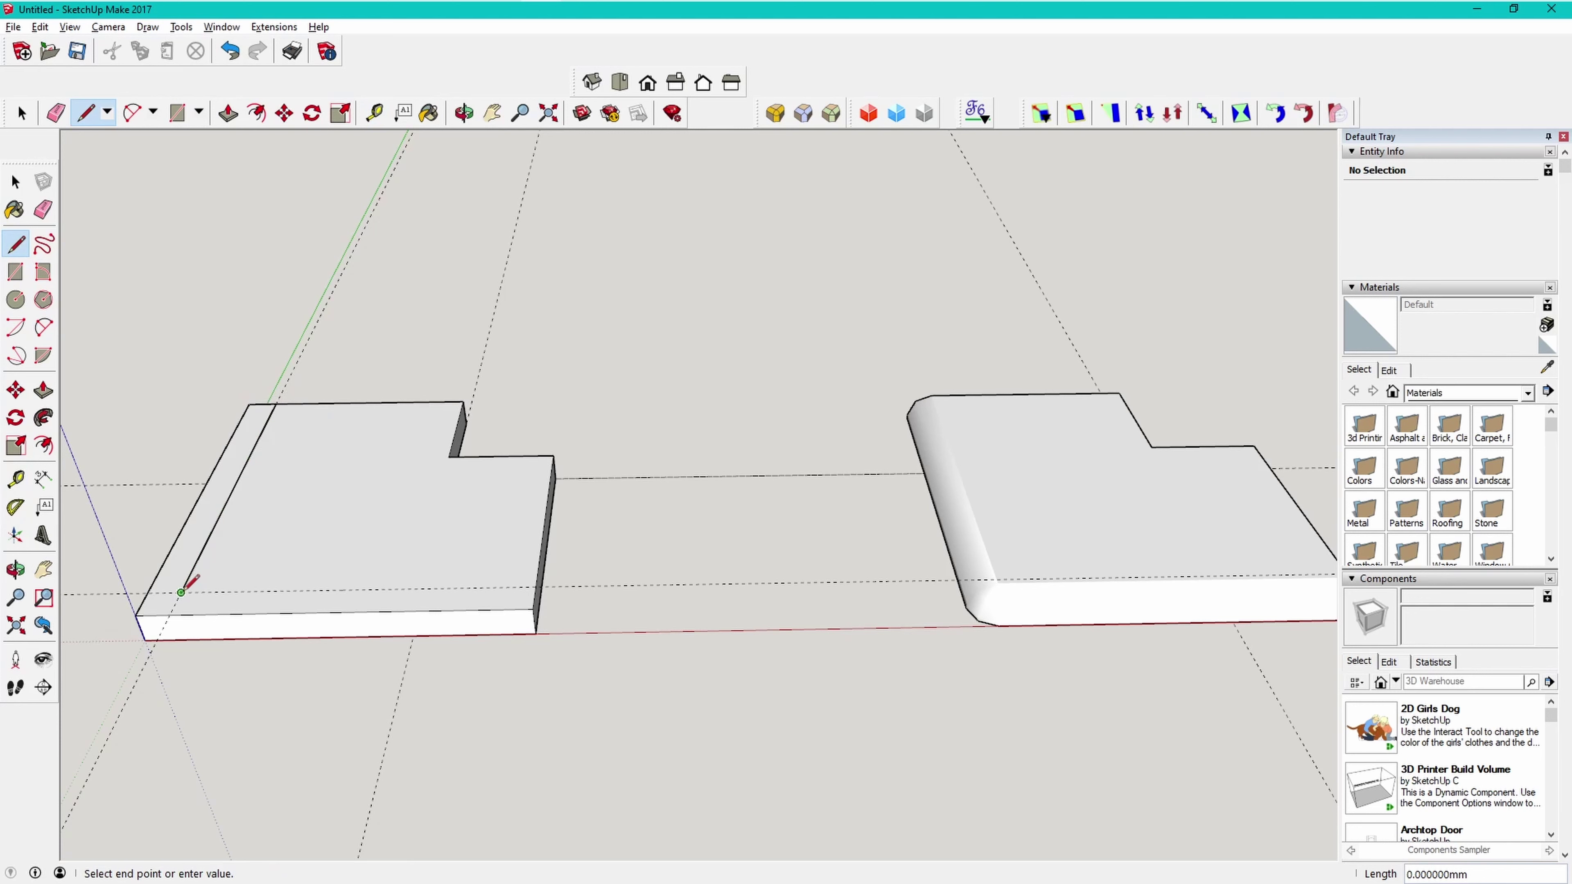
pyautogui.click(535, 586)
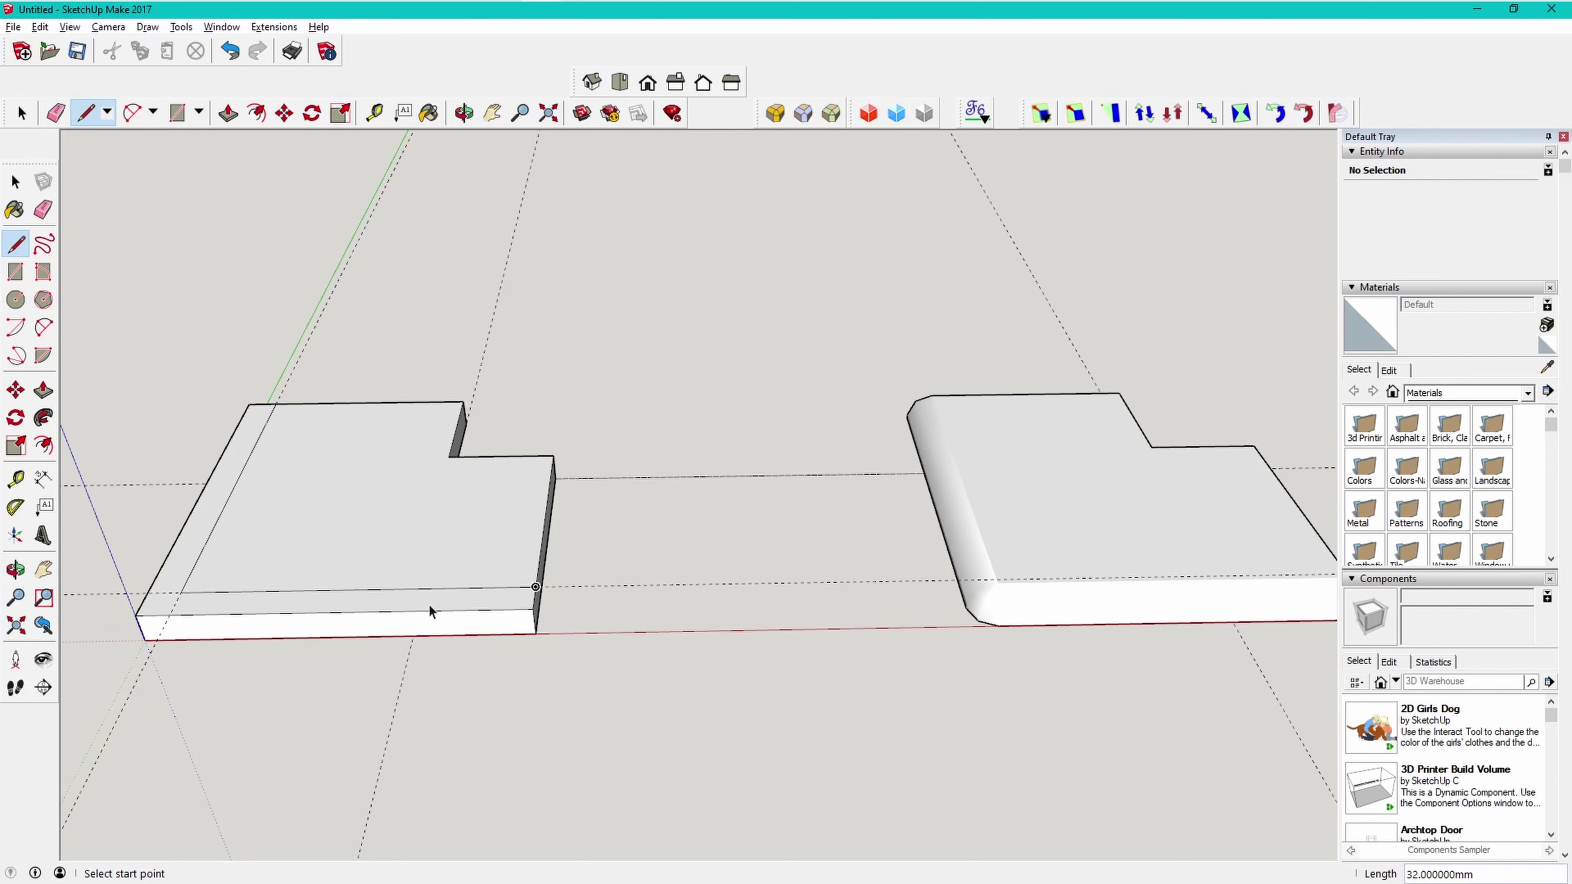
pyautogui.press('space')
# Push/pull the L-shaped strip up 53.6 mm into a tall wall
pyautogui.click(414, 603)
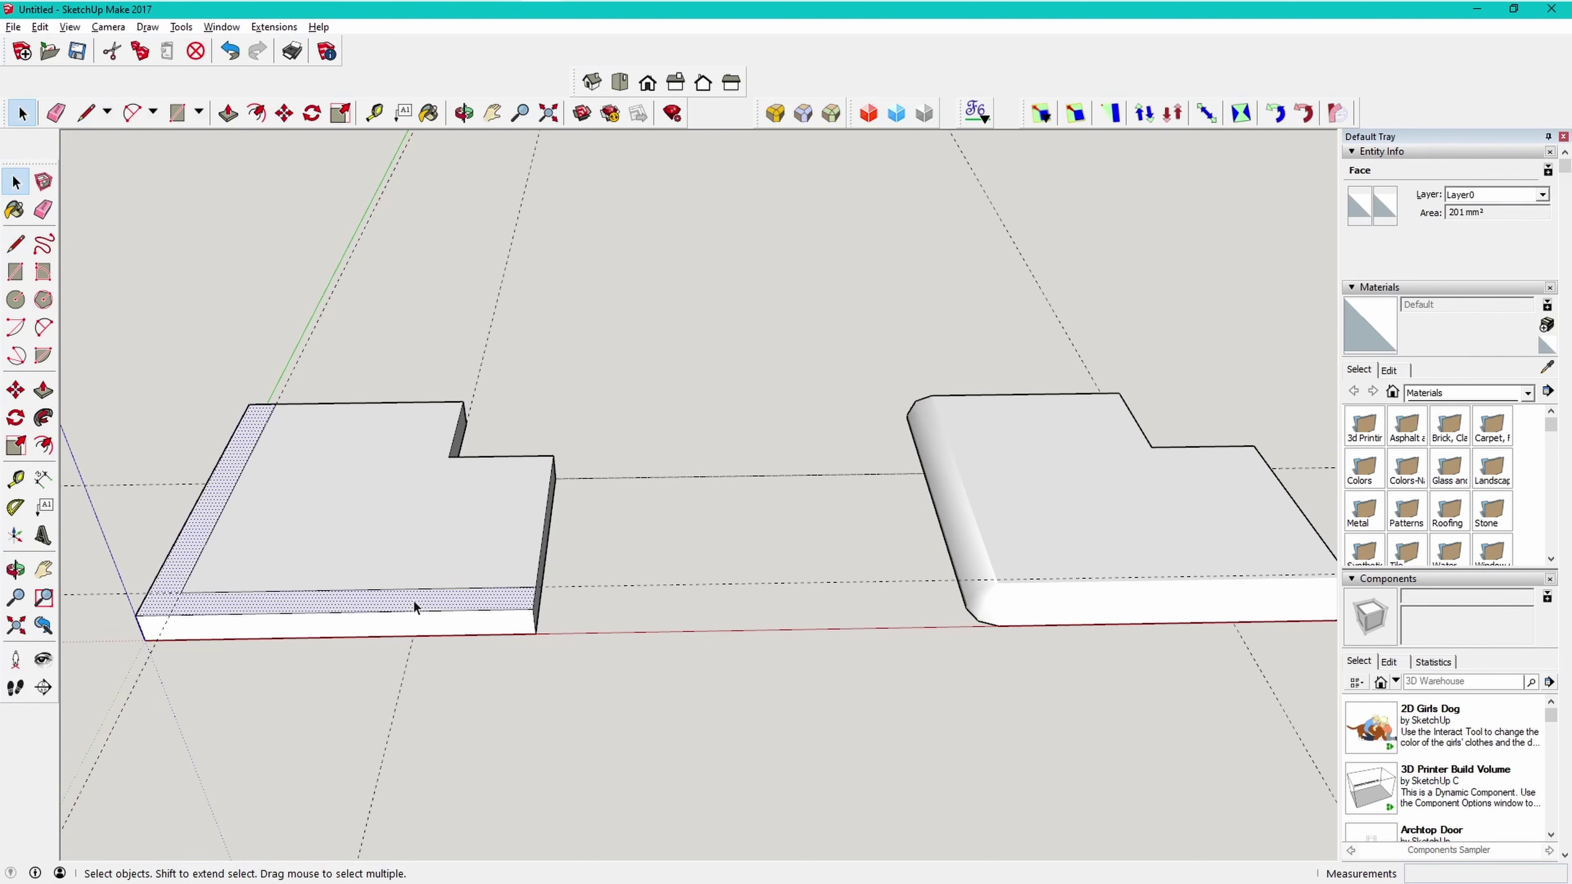
pyautogui.press('p')
pyautogui.click(414, 605)
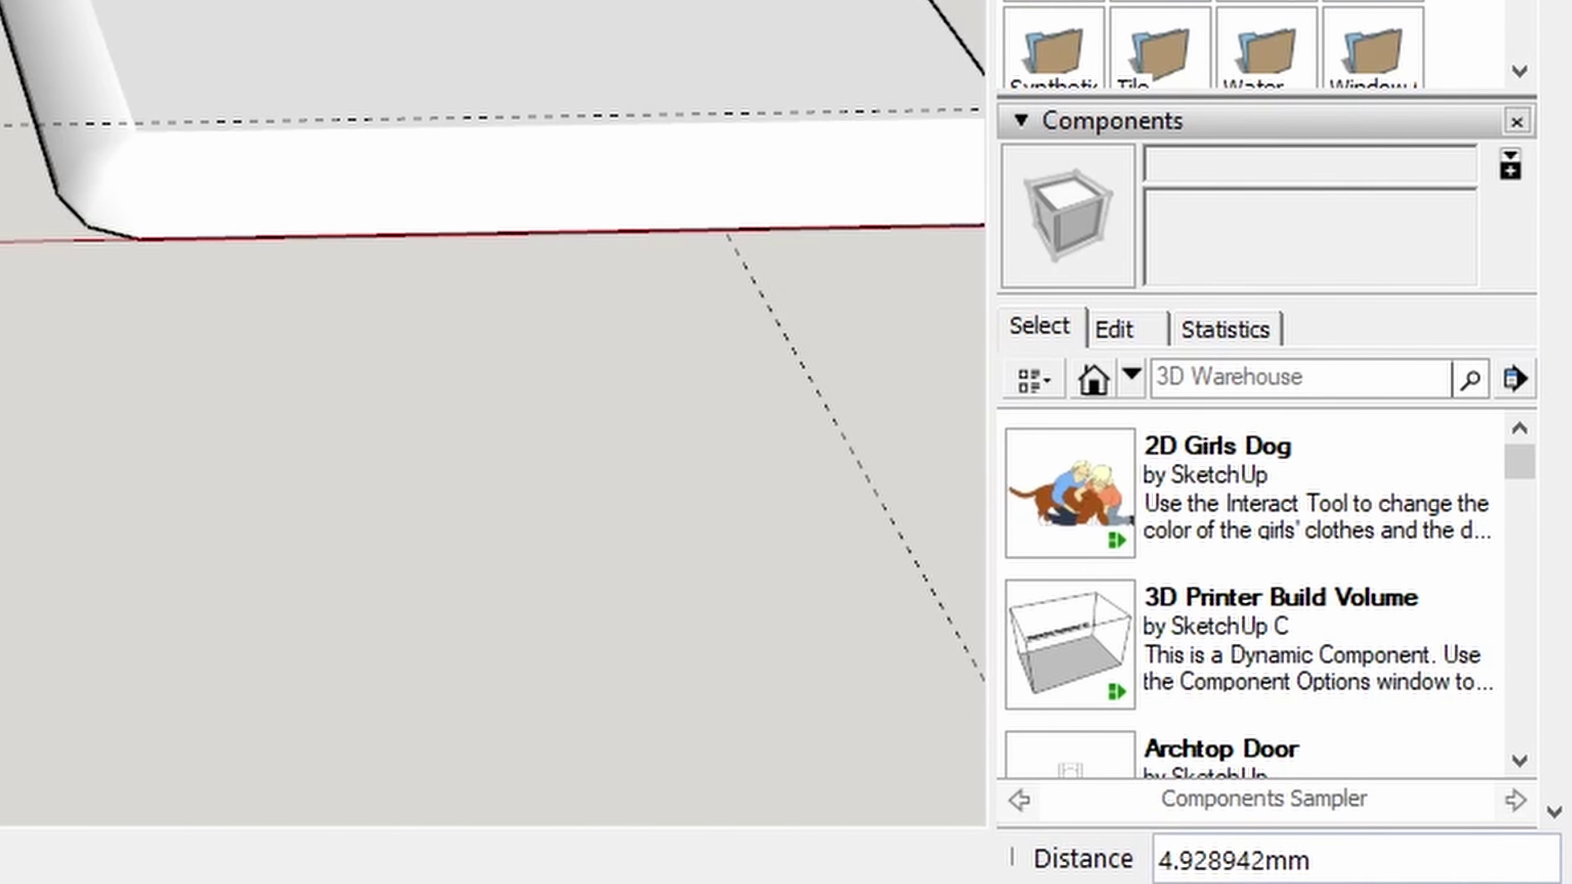
pyautogui.write('53.6')
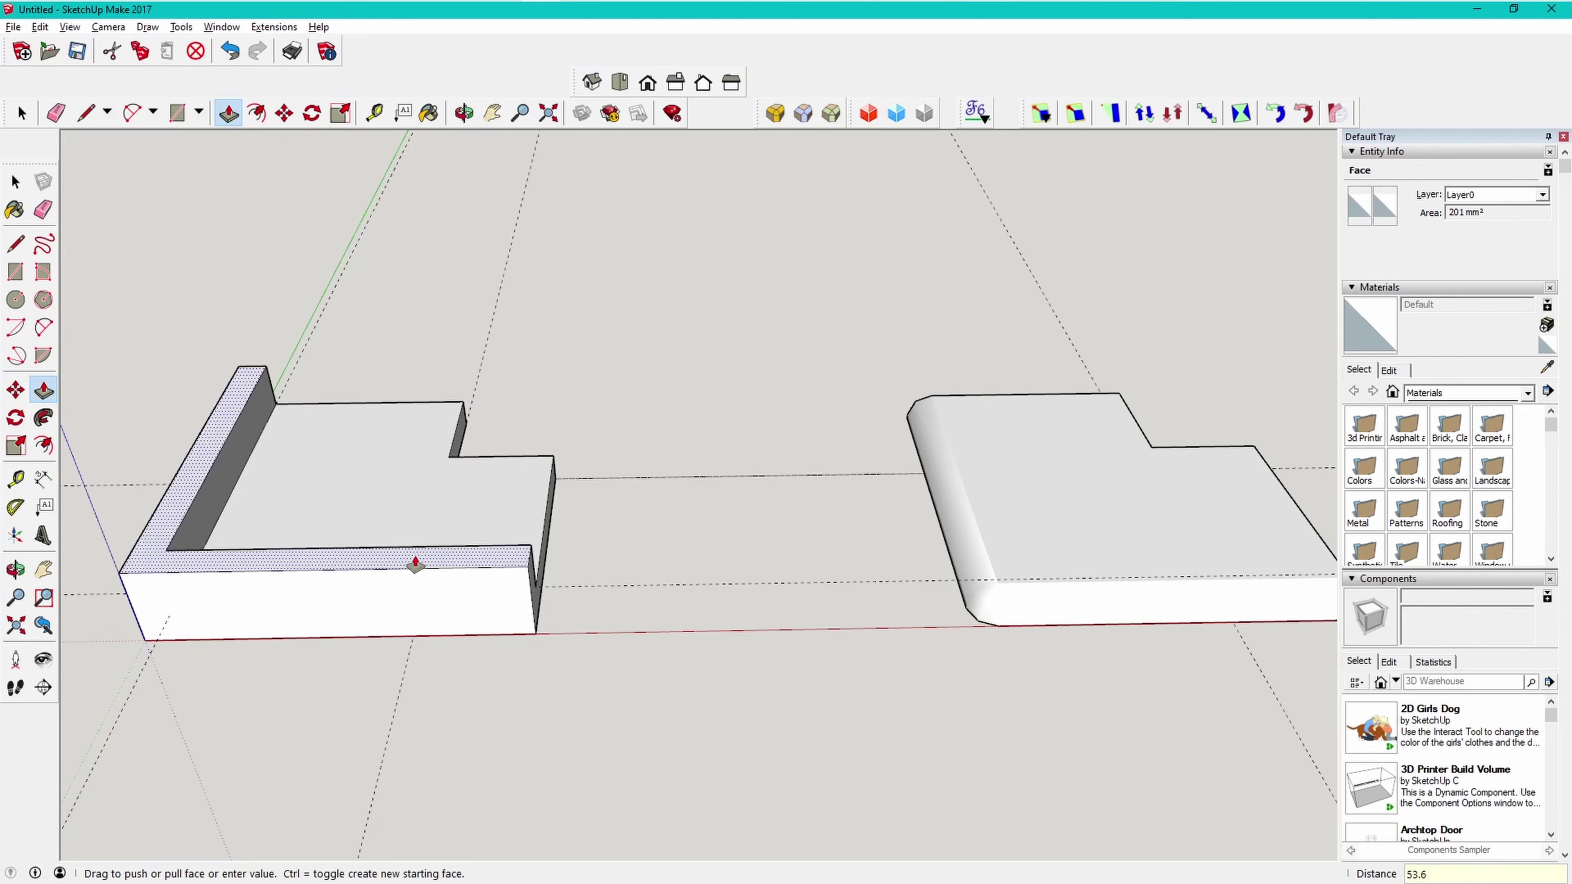
pyautogui.press('Return')
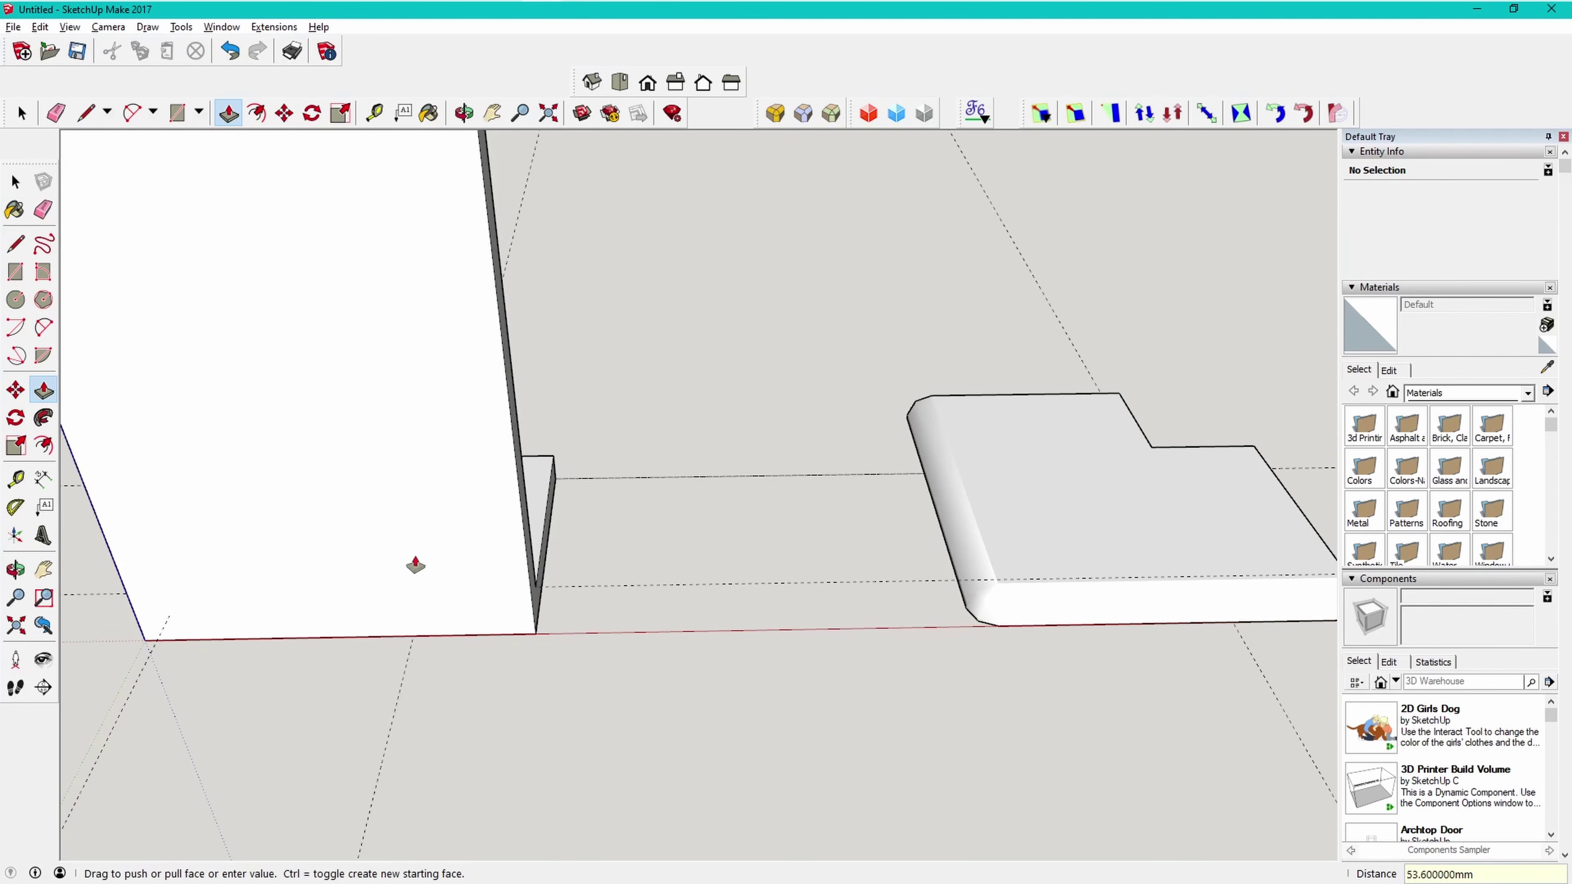
pyautogui.press('space')
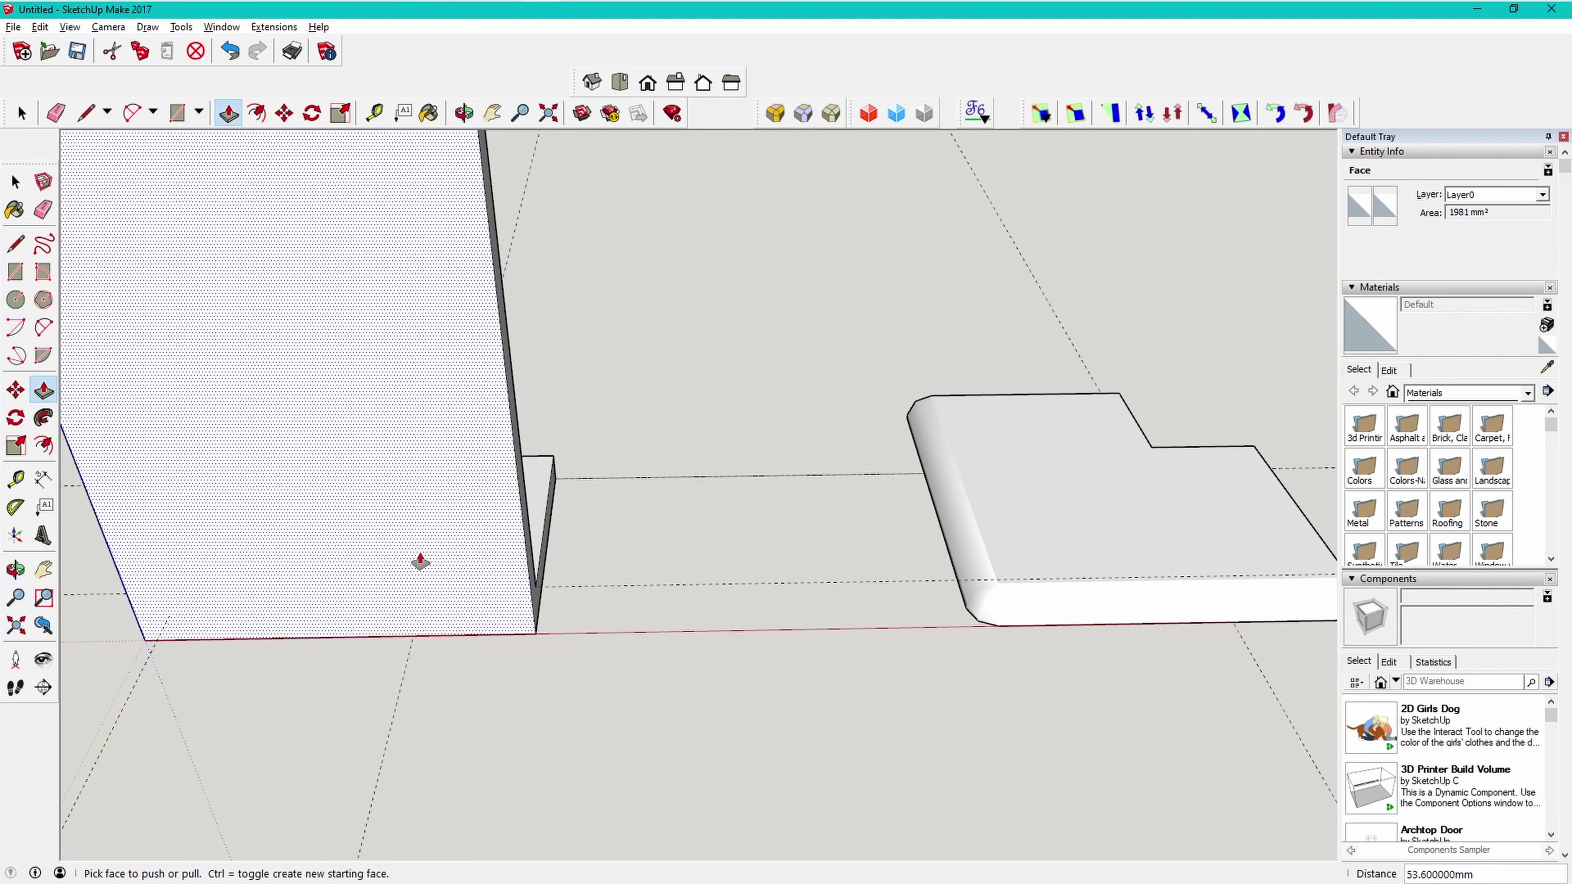
pyautogui.hotkey('ctrl', 't')
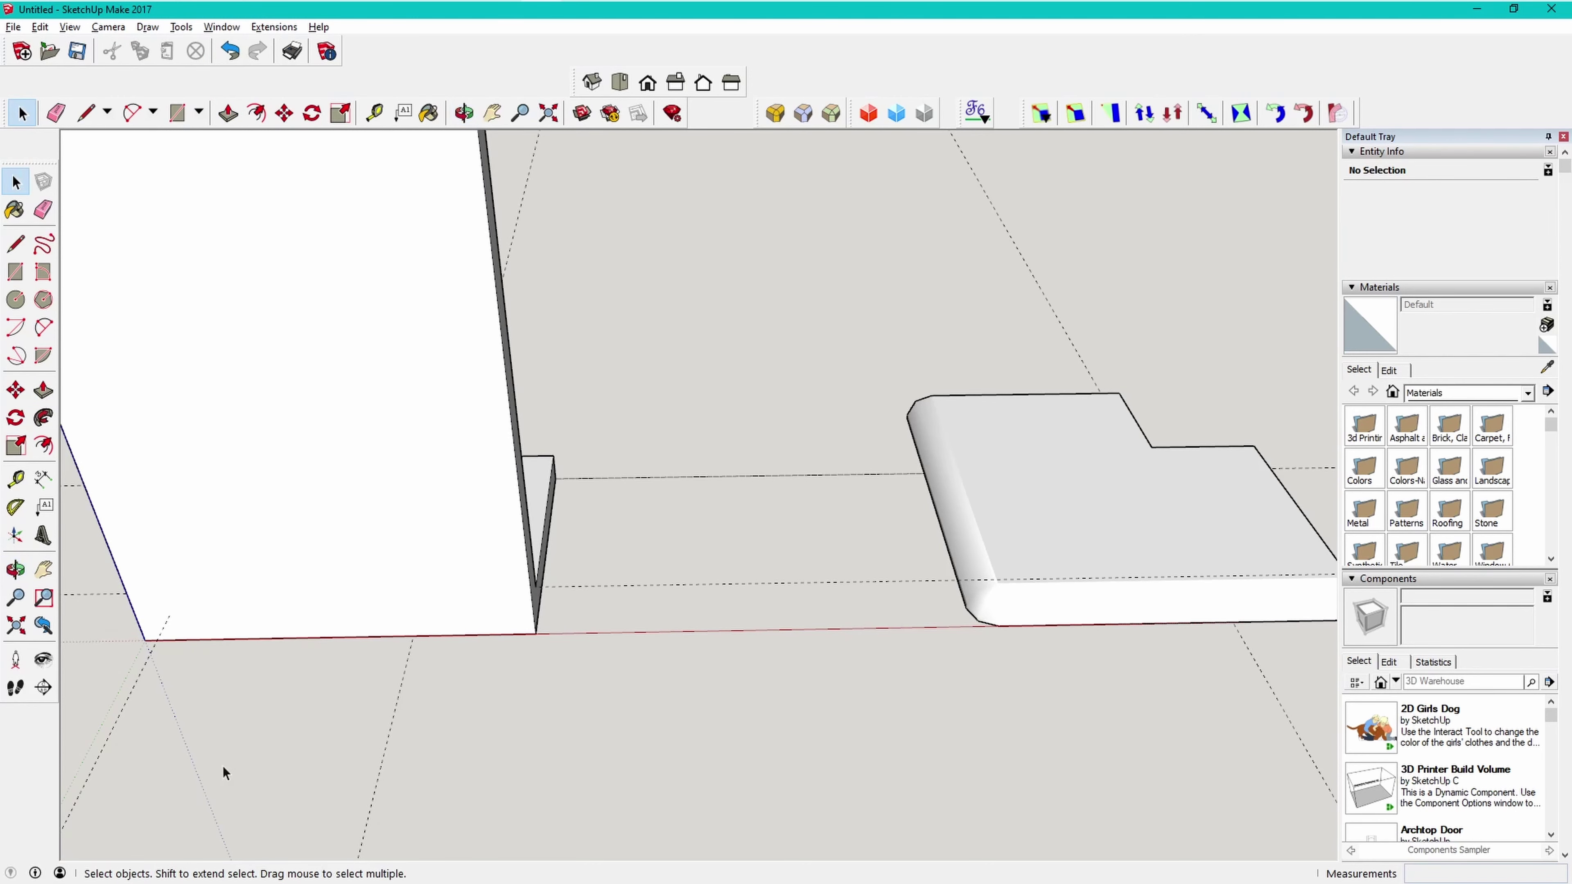
# Round the three edges at the wall's bottom outer corner with a 2.5 mm offset
pyautogui.moveTo(107, 760); pyautogui.dragTo(279, 676)
pyautogui.moveTo(176, 720); pyautogui.dragTo(414, 369, button='middle')
pyautogui.click(775, 113)
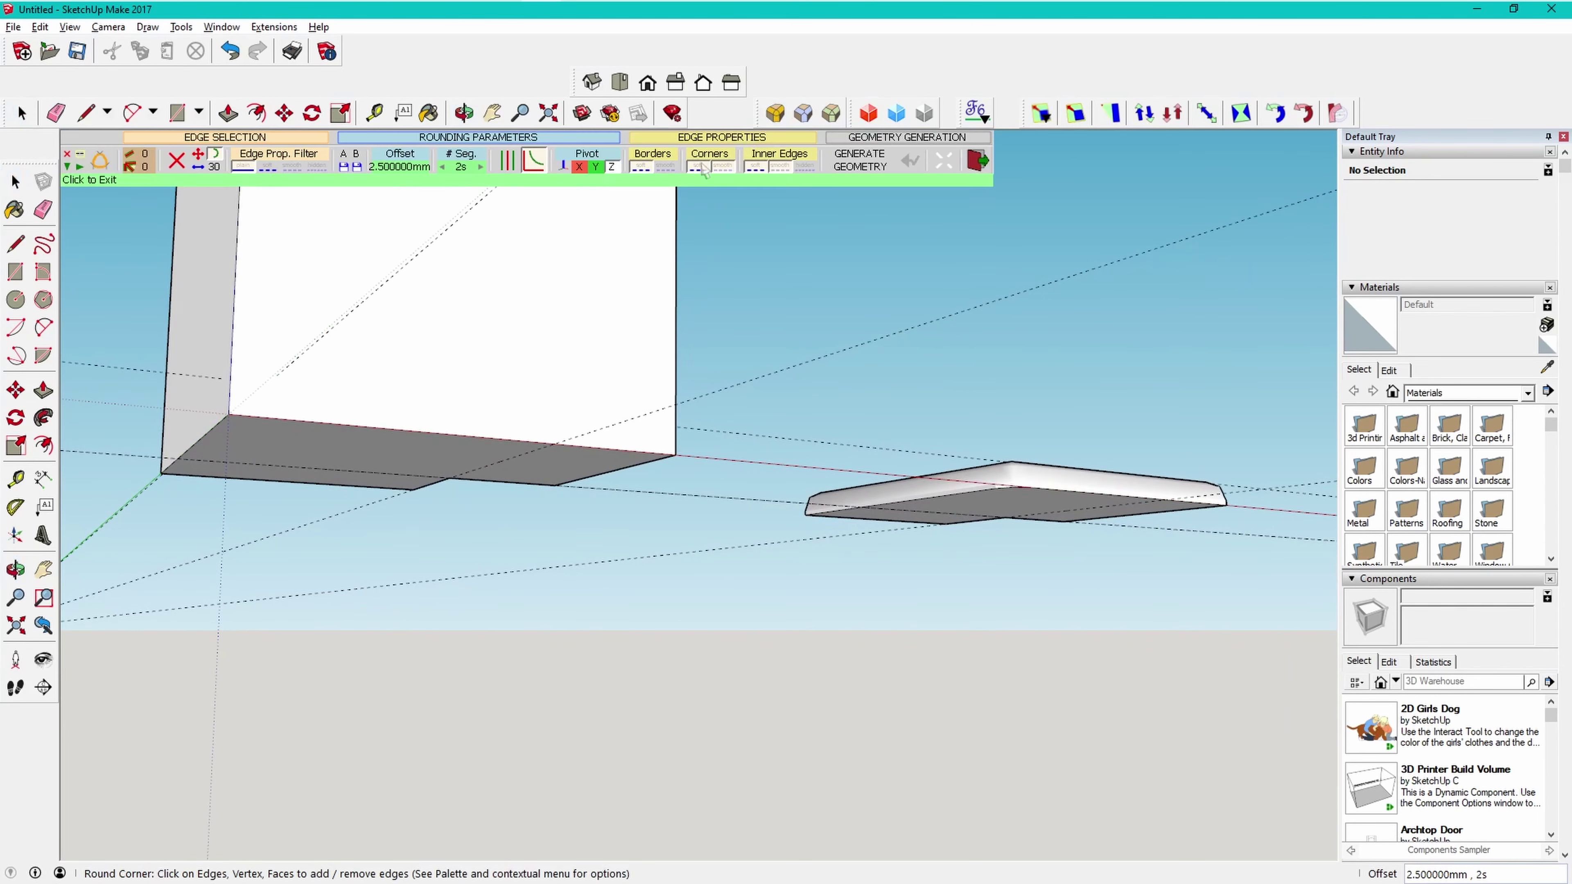
pyautogui.click(233, 420)
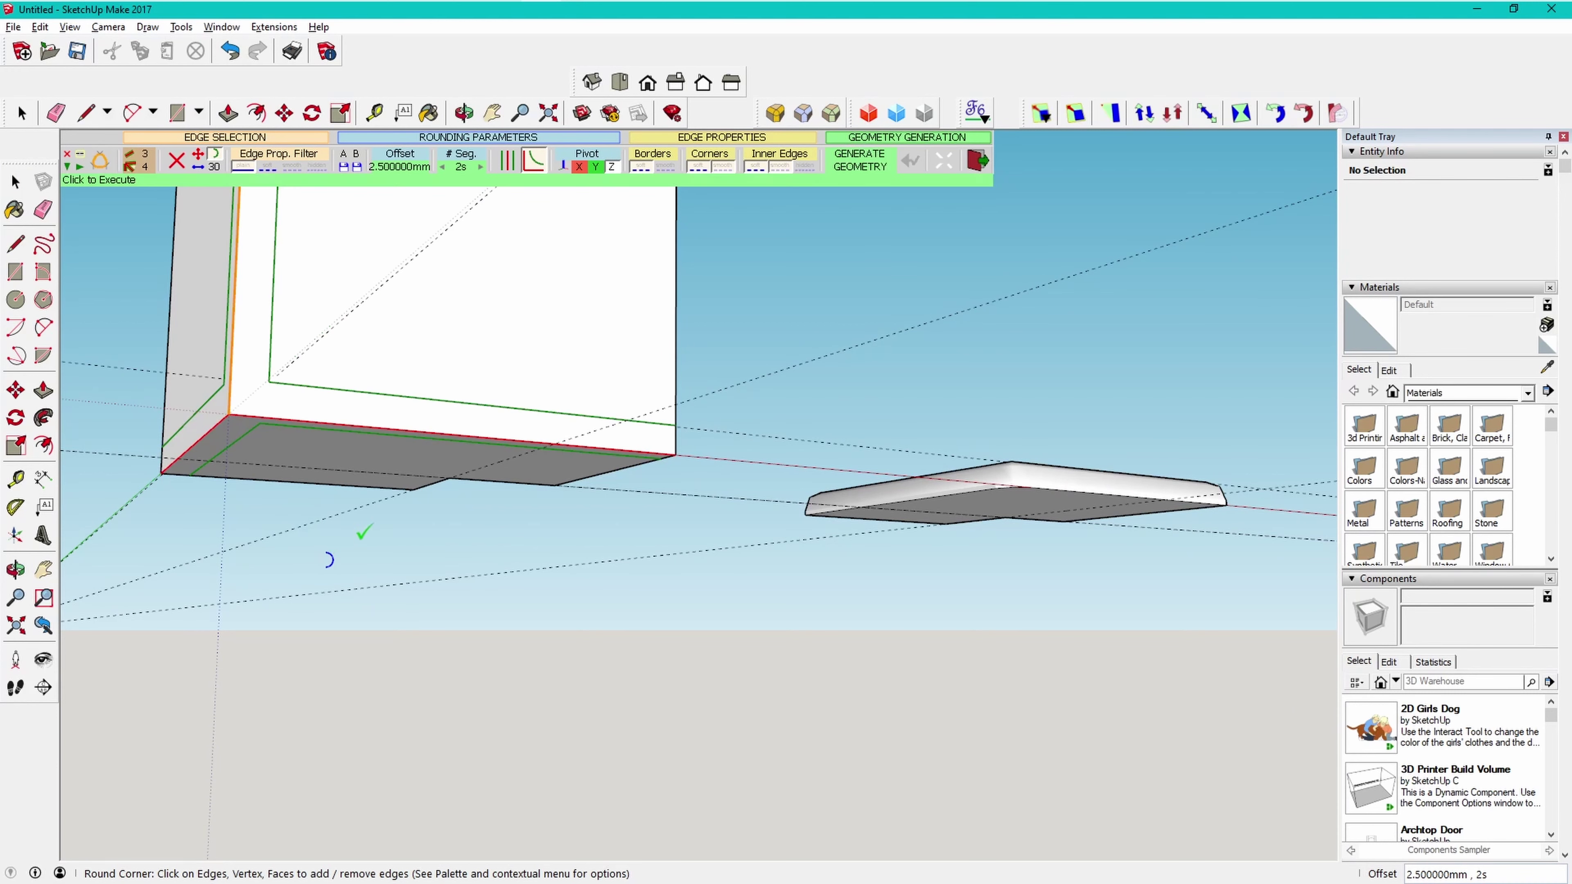
pyautogui.click(364, 543)
pyautogui.press('space')
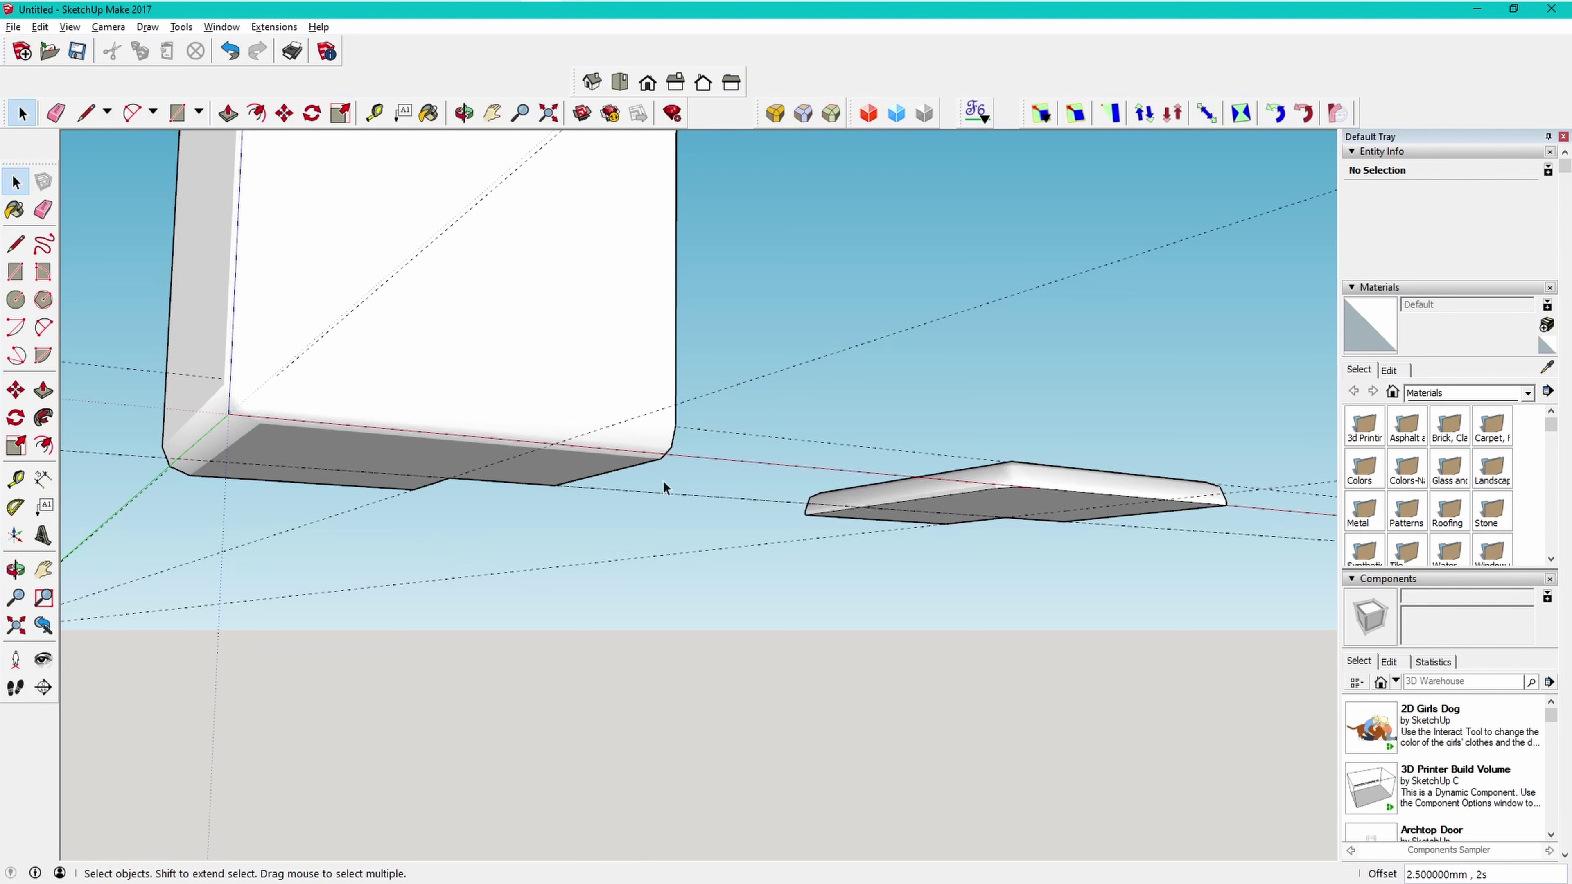
pyautogui.scroll(-5, 637, 554)
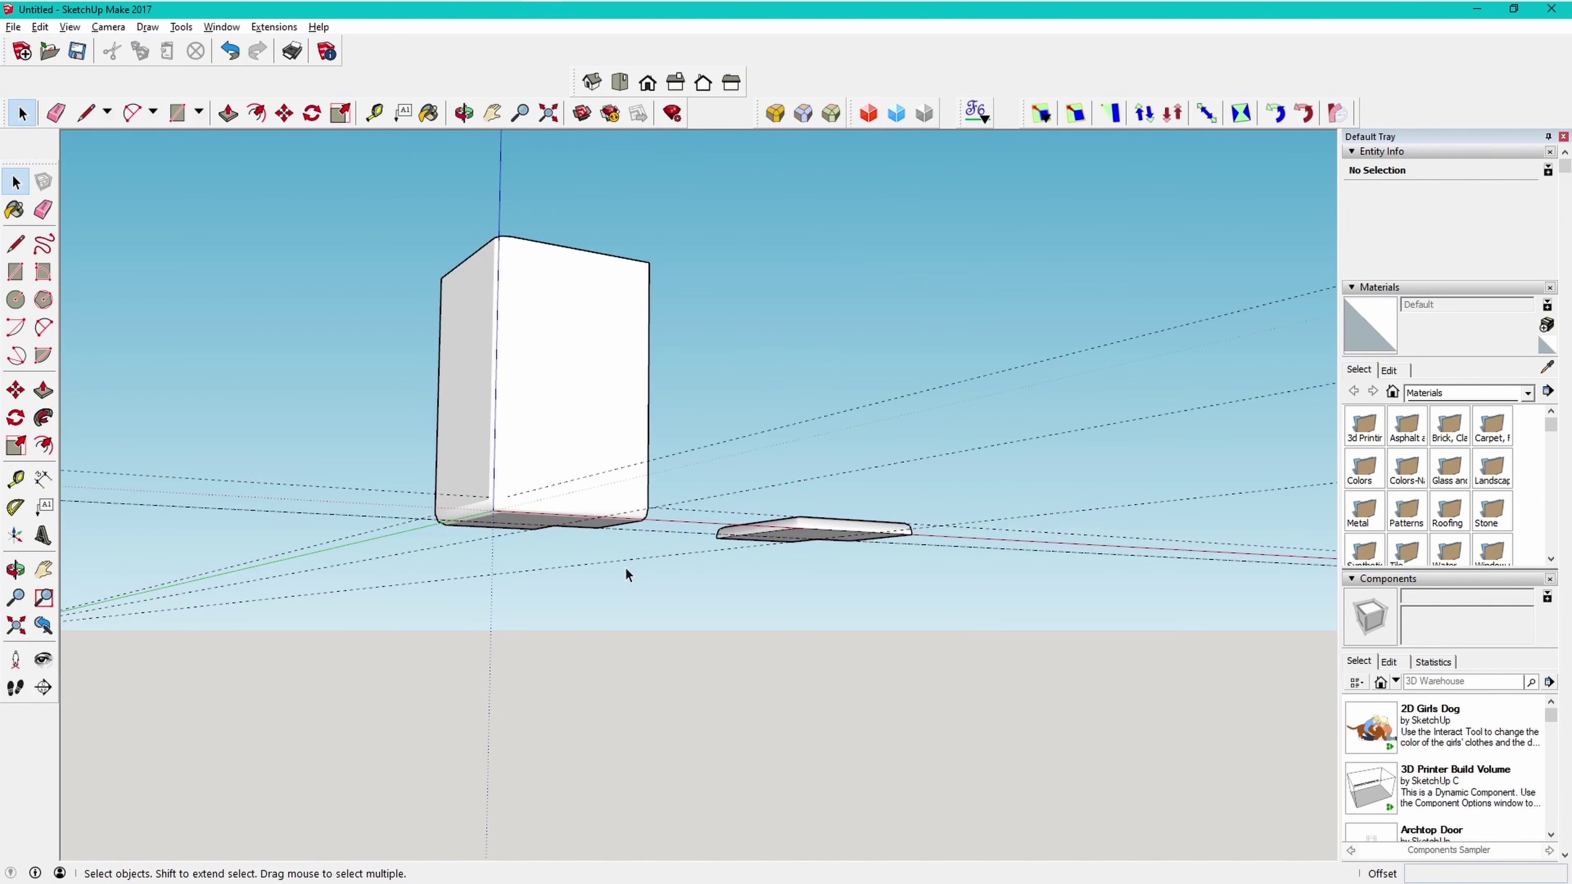
pyautogui.moveTo(728, 463); pyautogui.dragTo(596, 591)
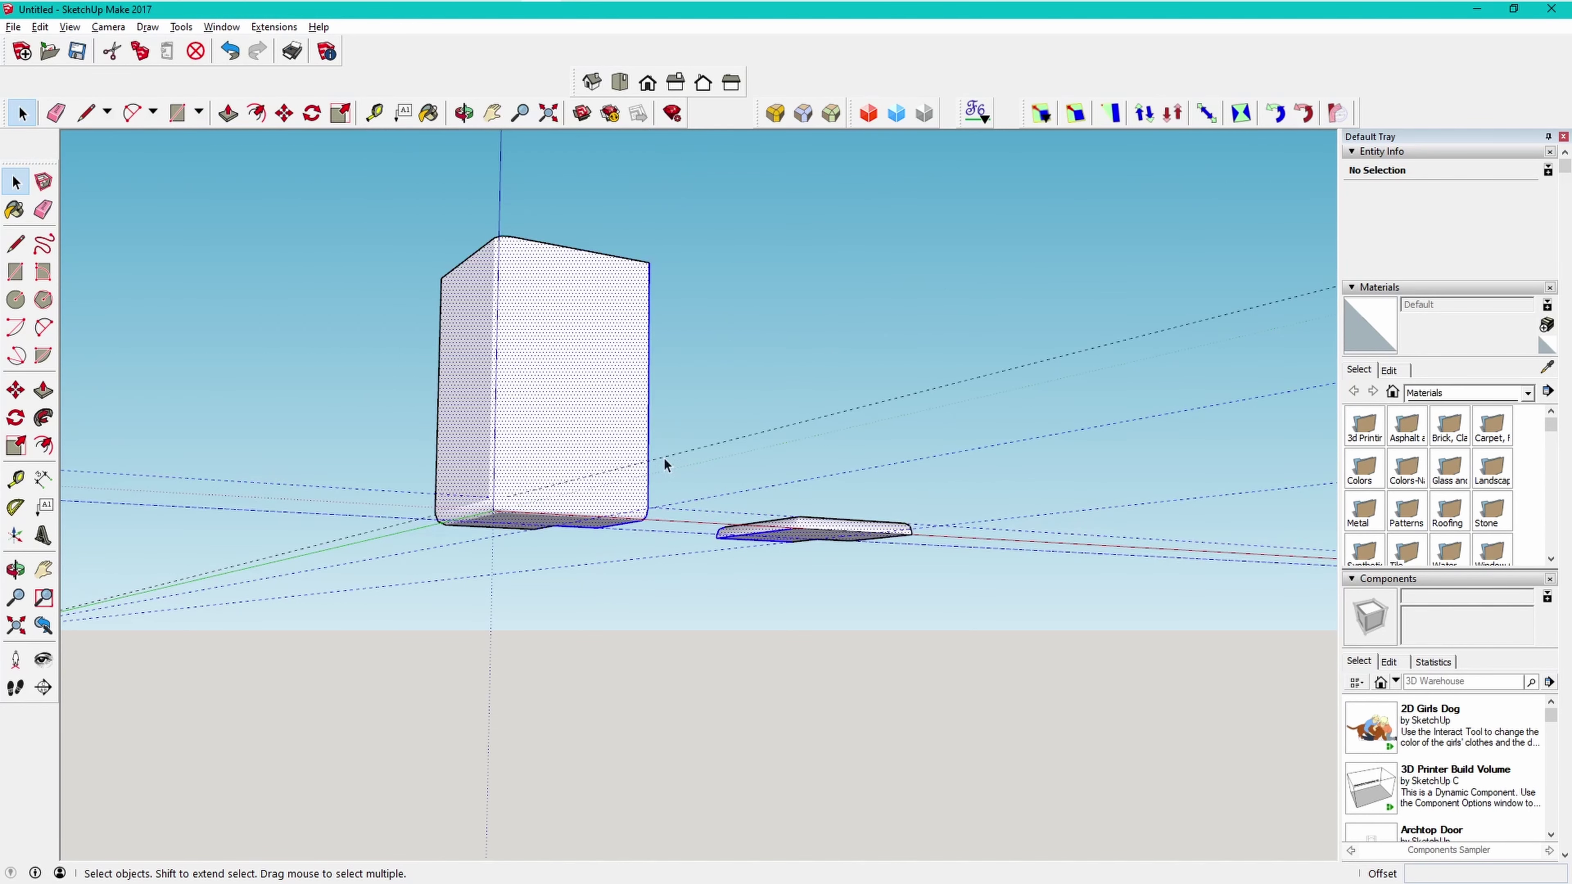
pyautogui.press('o')
pyautogui.press('space')
# Clear the selection and orbit to view both parts from above
pyautogui.click(704, 430)
pyautogui.press('o')
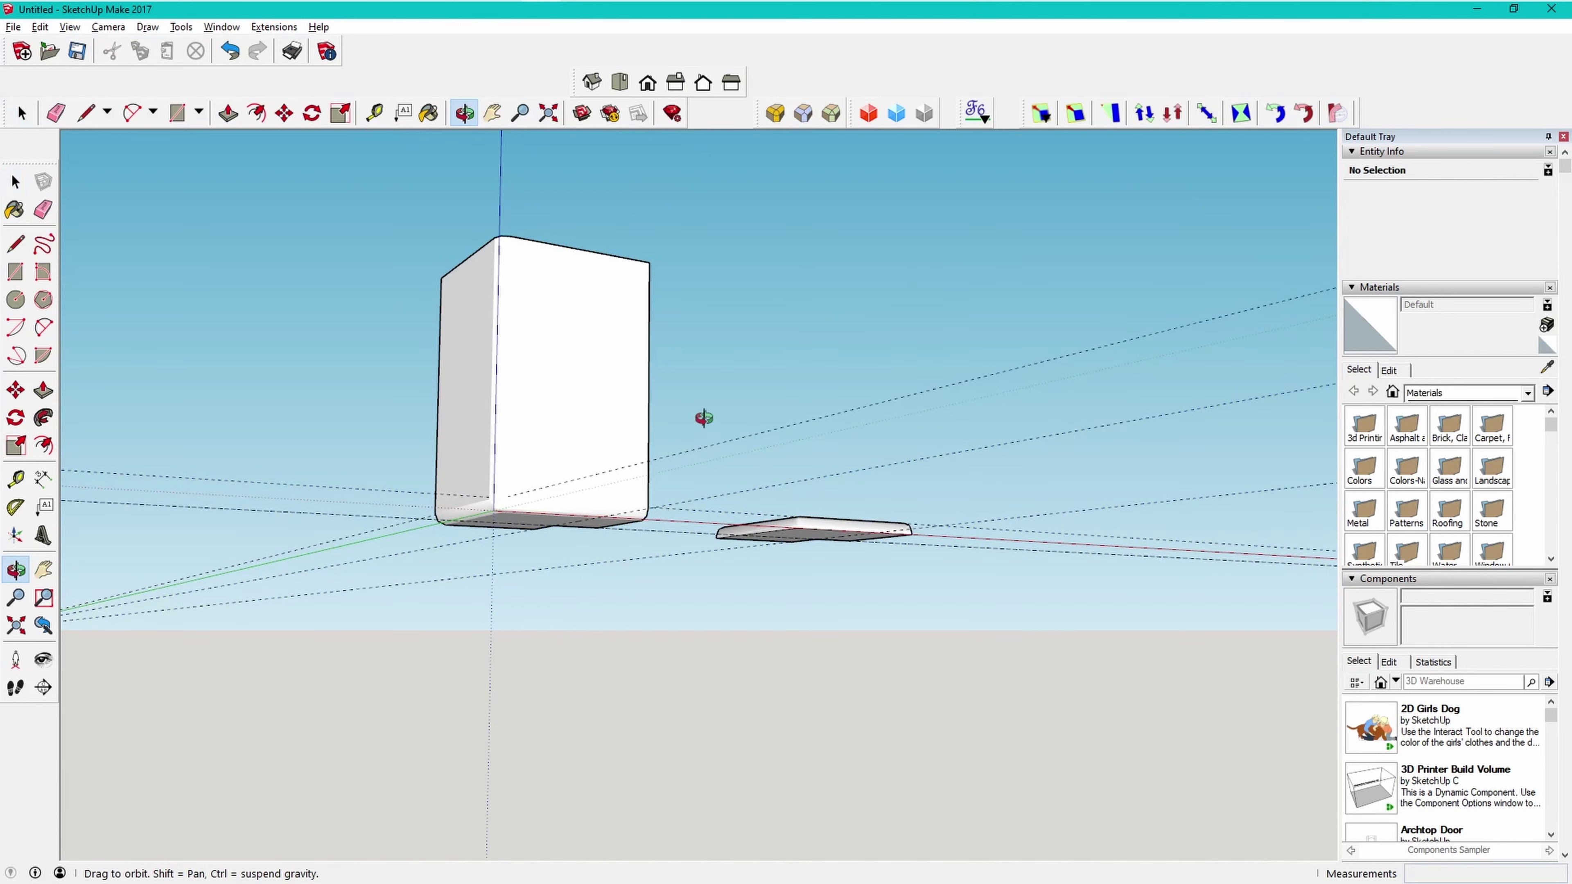
pyautogui.moveTo(701, 419); pyautogui.dragTo(355, 674)
pyautogui.press('space')
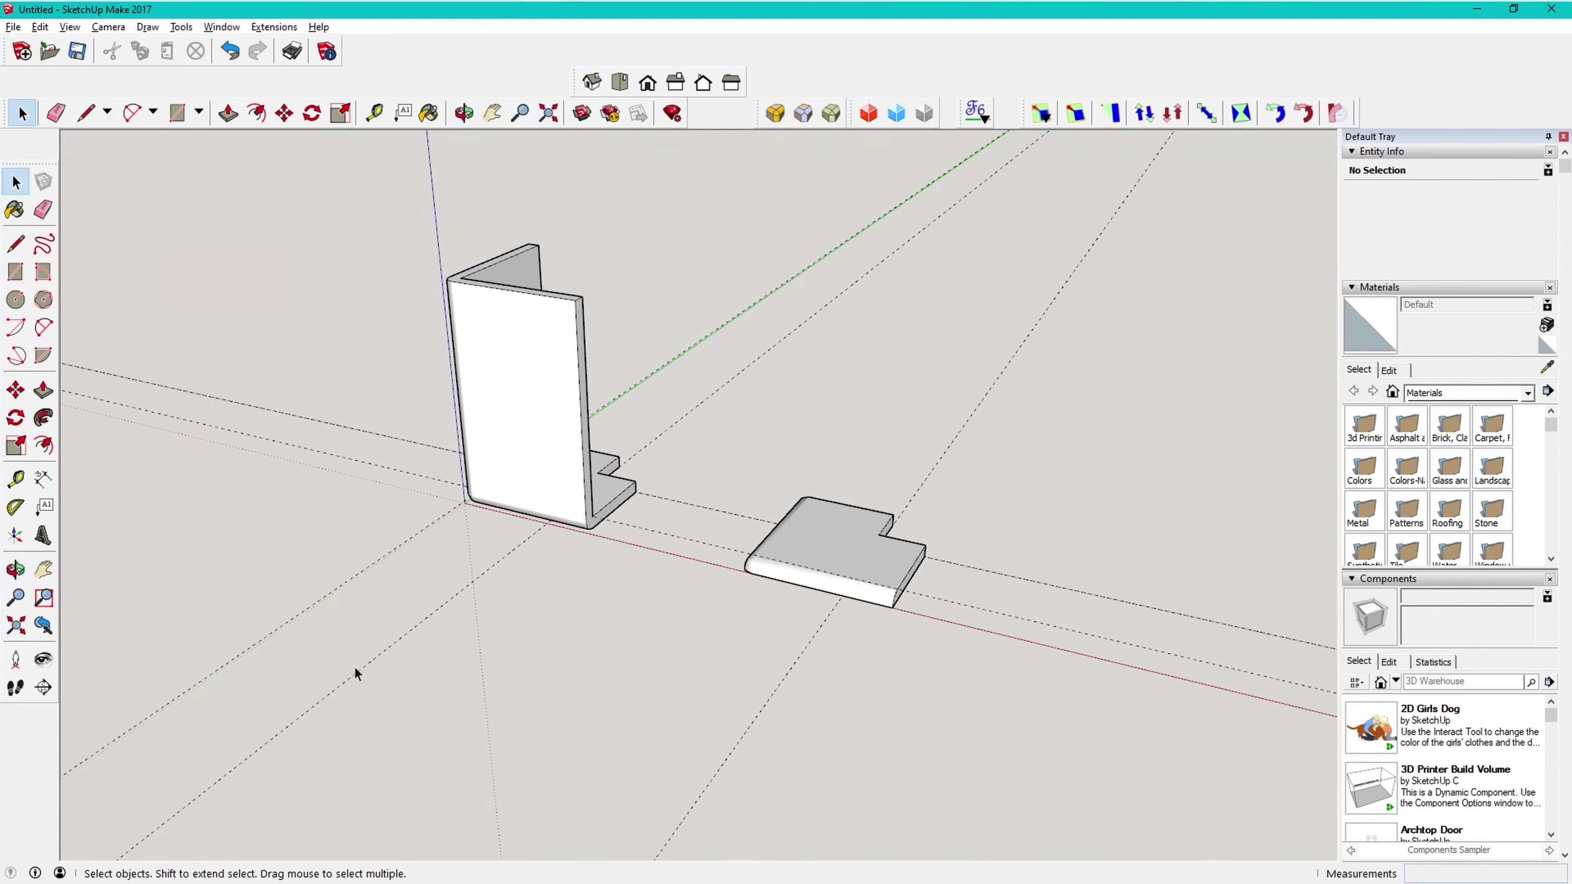
pyautogui.press('o')
pyautogui.moveTo(590, 635); pyautogui.dragTo(611, 713)
pyautogui.press('space')
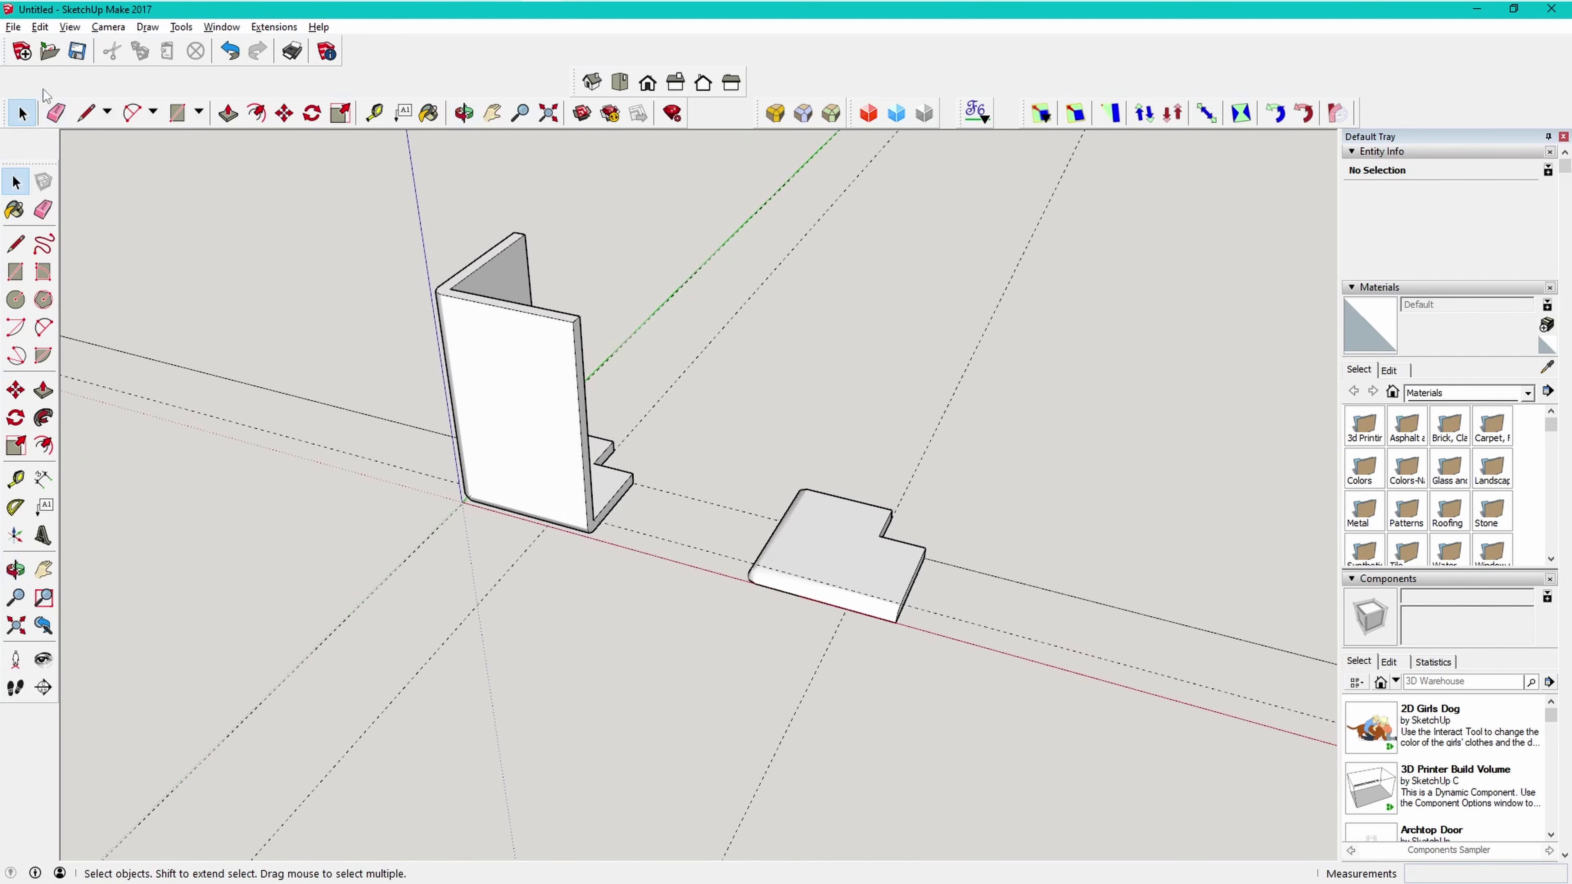
# Export the model as a binary STL in millimetres
pyautogui.click(13, 27)
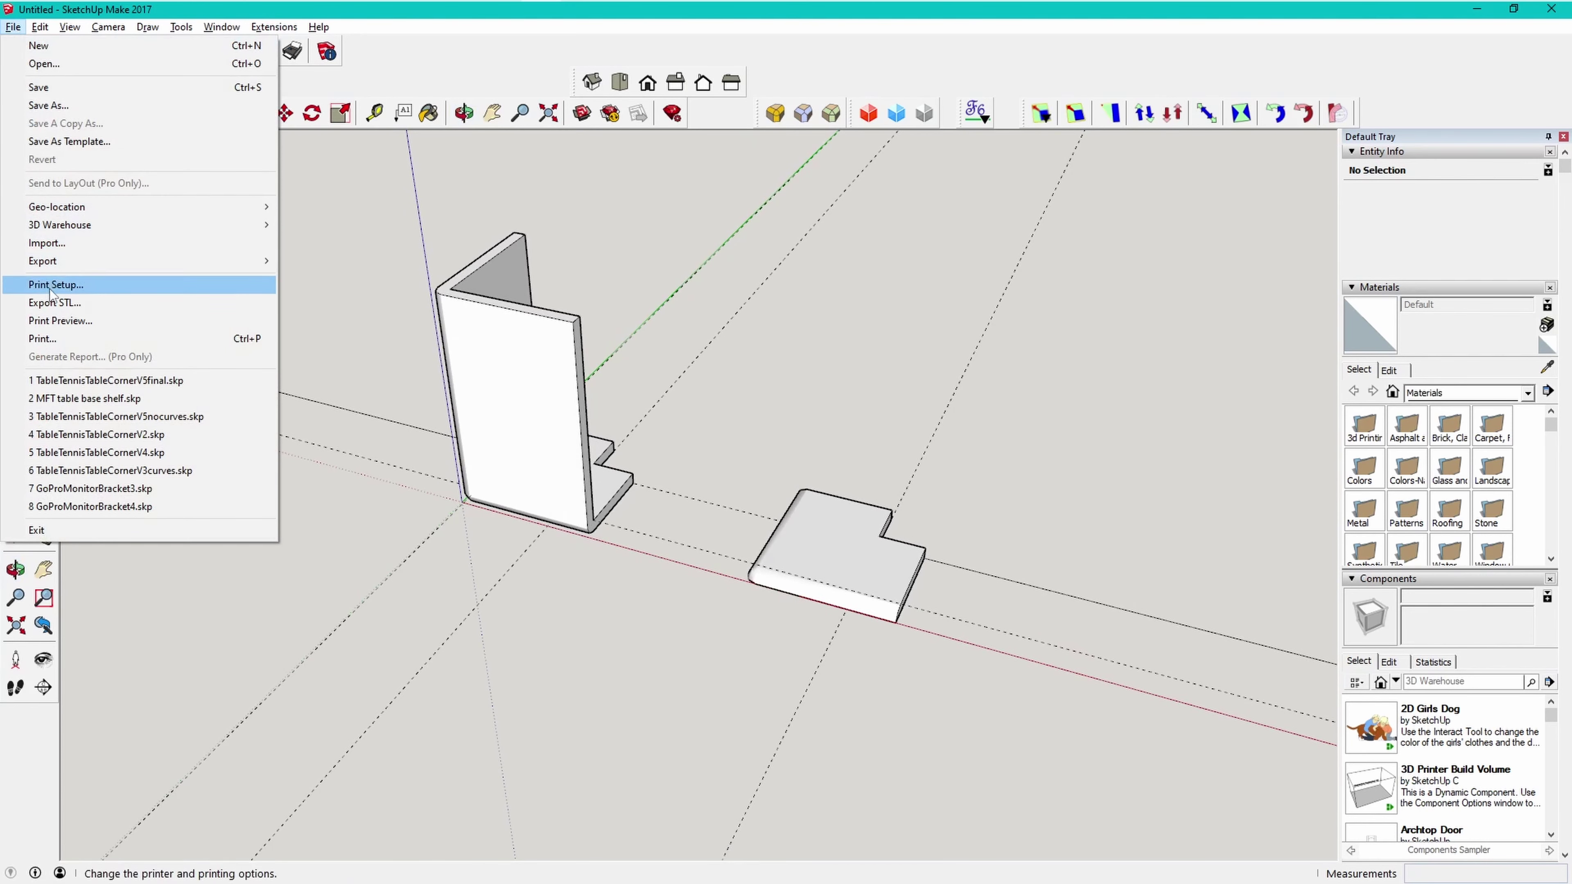
pyautogui.click(54, 304)
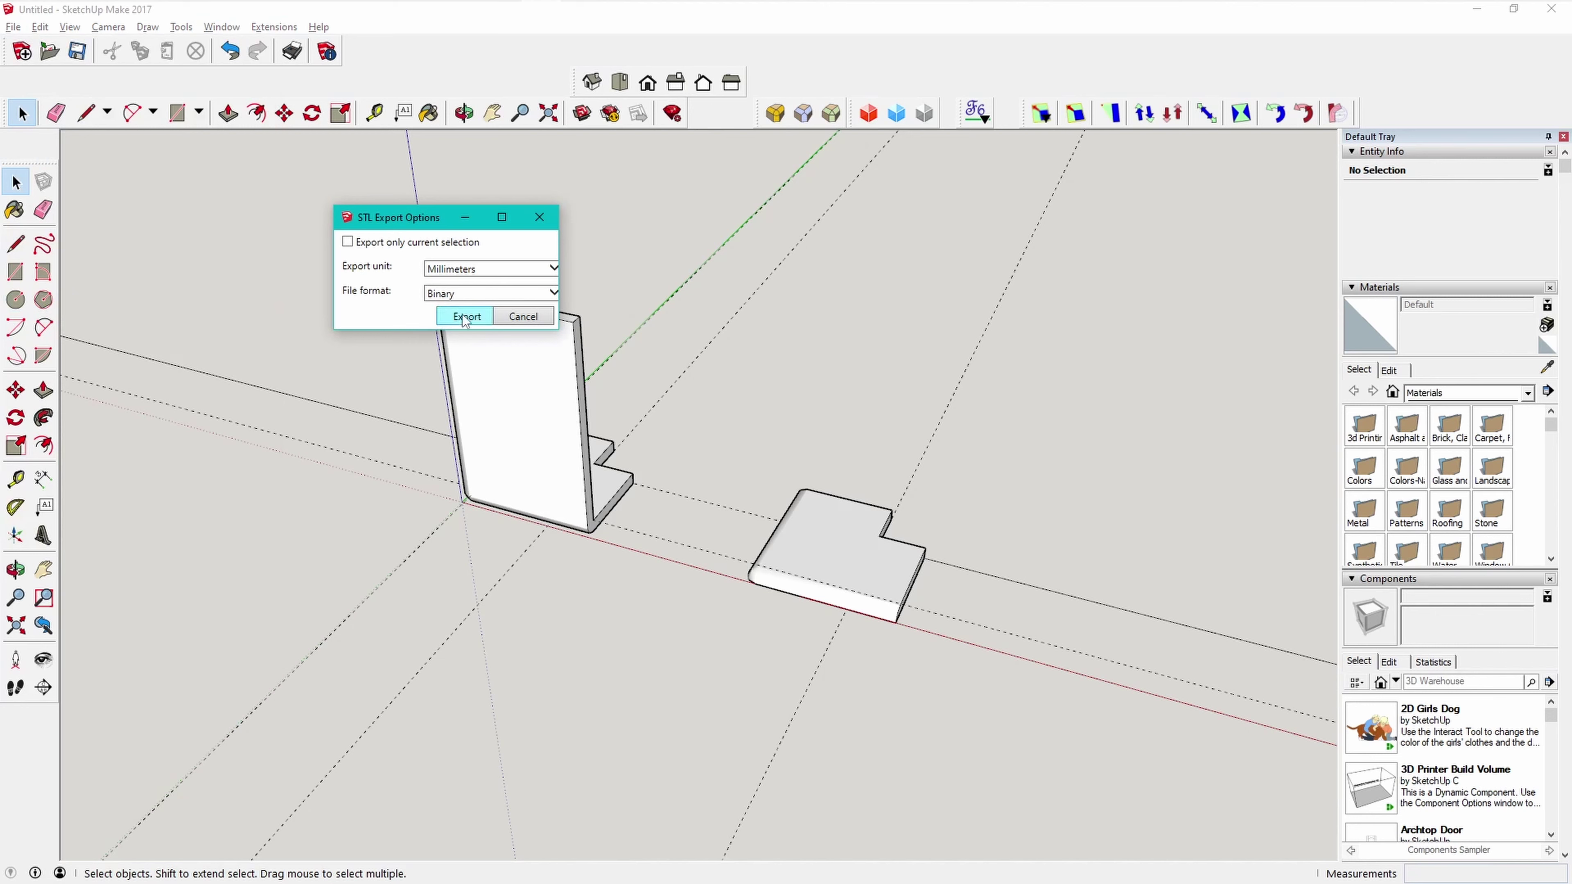
pyautogui.click(467, 318)
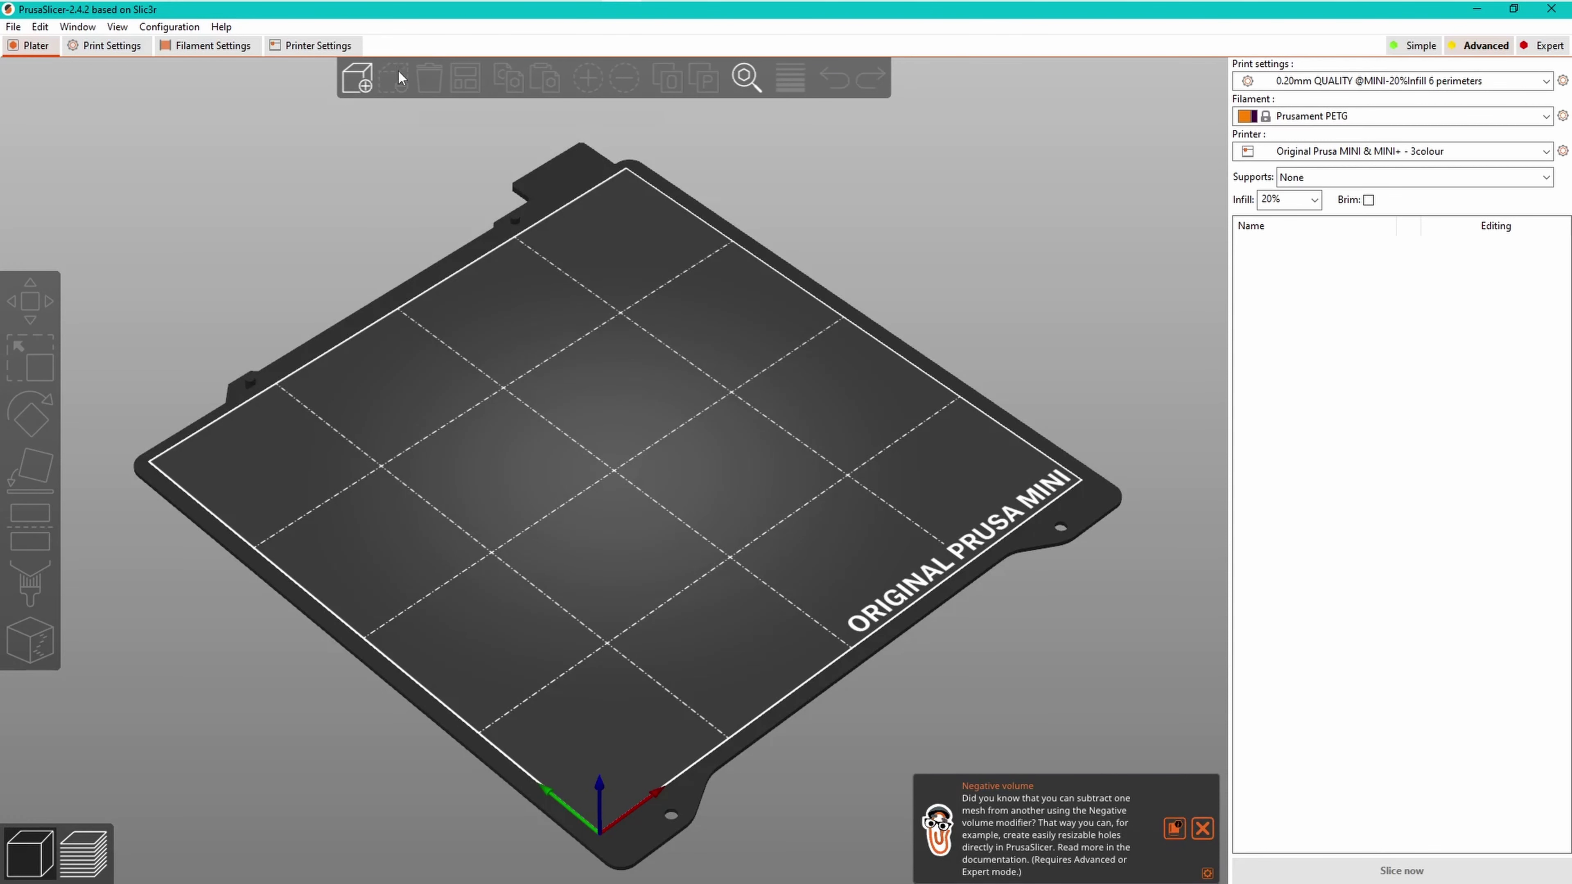
# Import Untitled-62aaf30d.stl onto the Prusa MINI bed and inspect it from top, front and tilted views
pyautogui.click(14, 27)
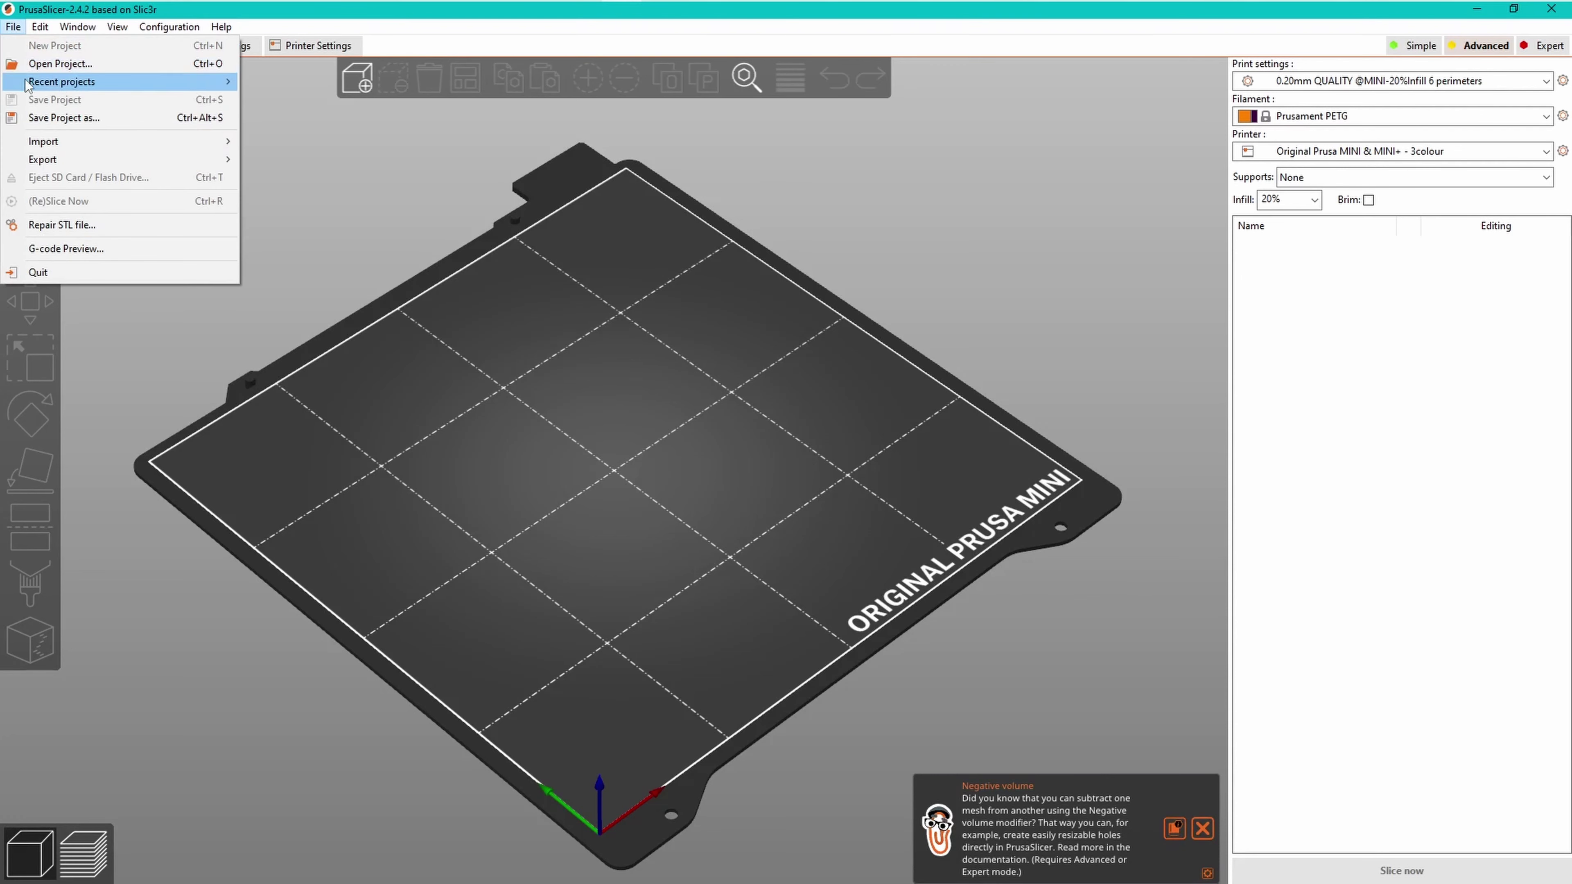
pyautogui.moveTo(228, 144)
pyautogui.click(303, 142)
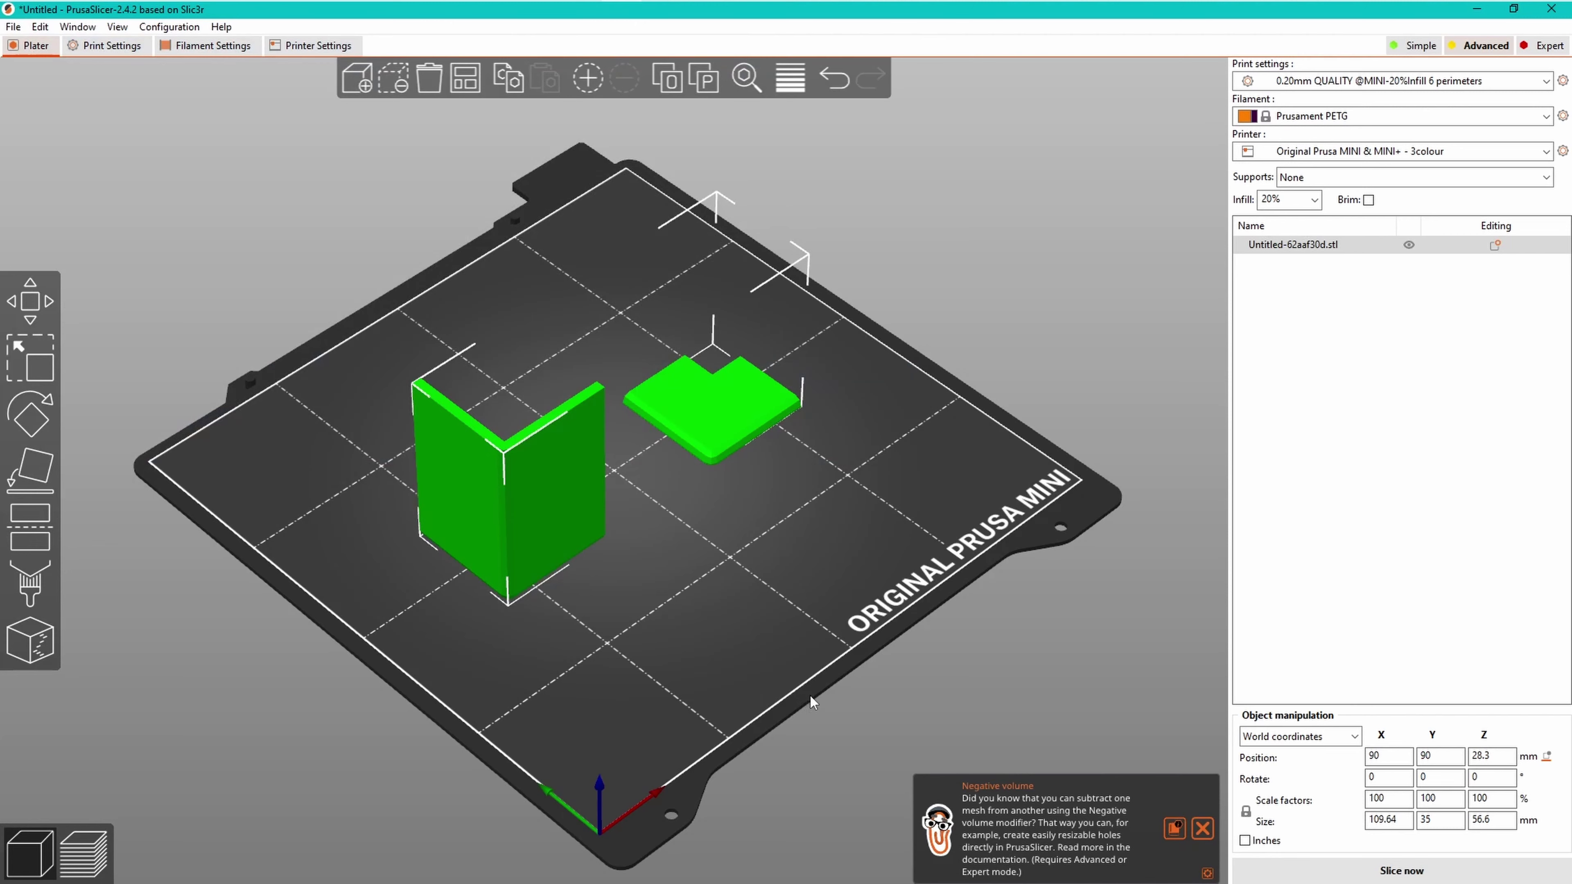
pyautogui.press('1')
pyautogui.press('3')
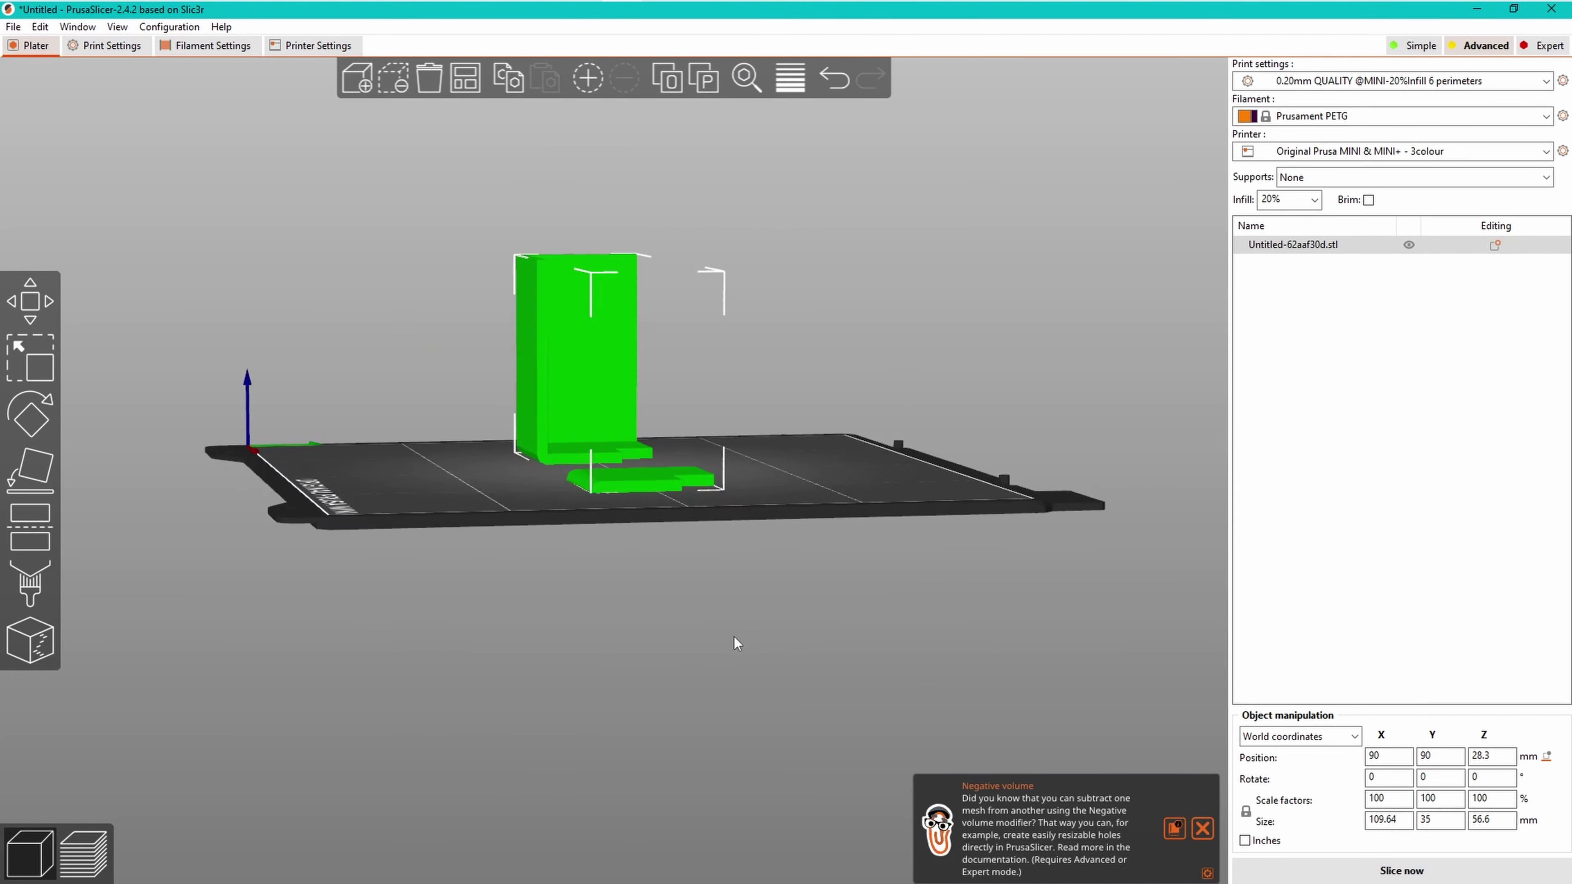
pyautogui.moveTo(733, 637); pyautogui.dragTo(968, 534)
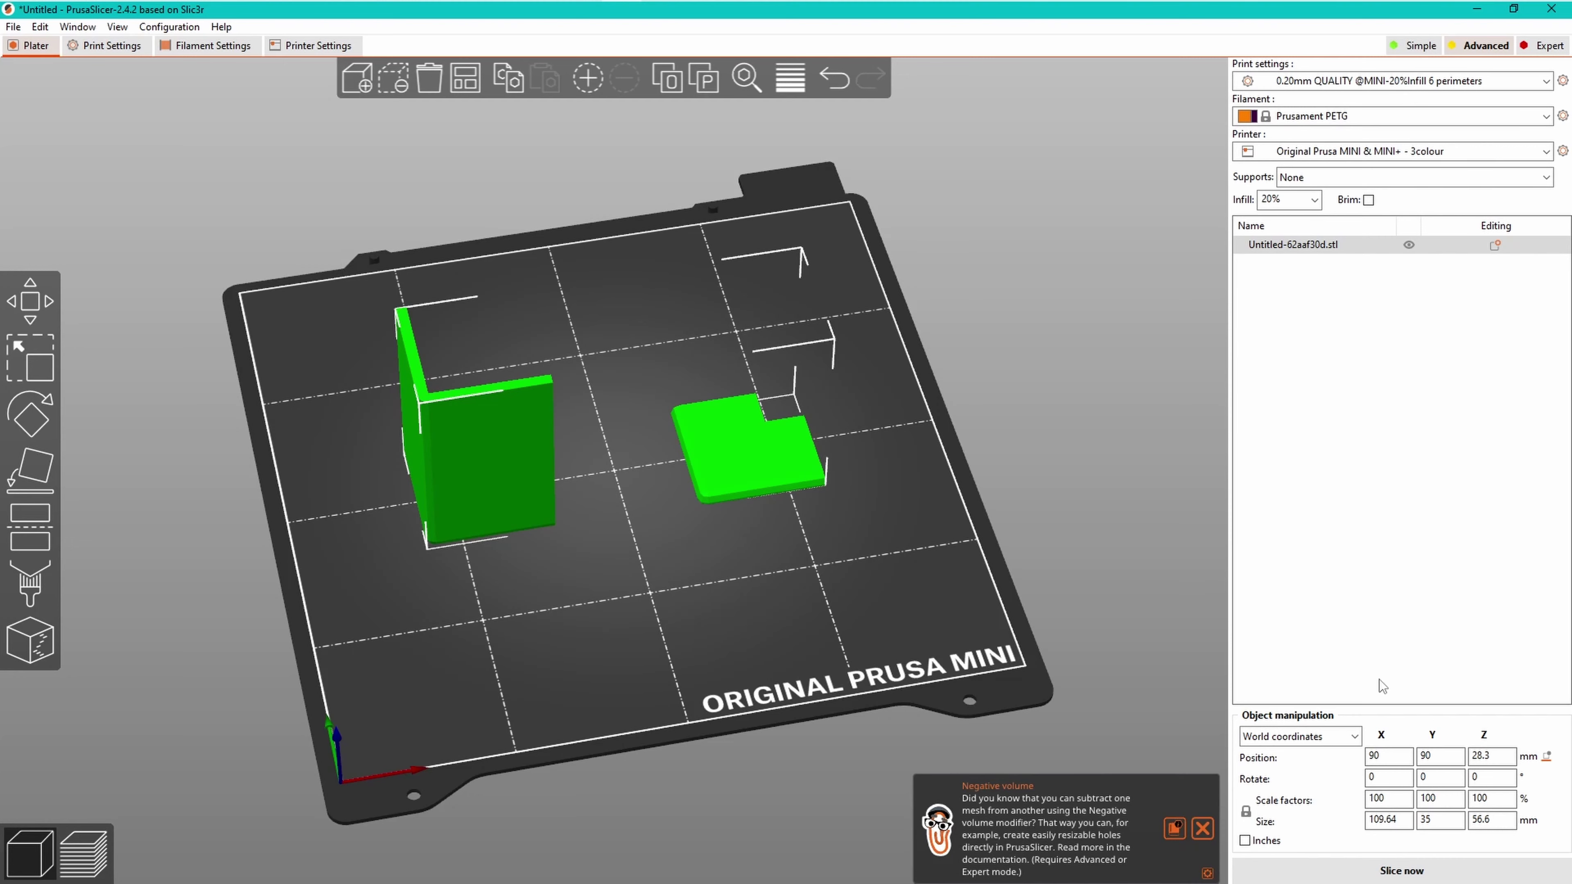
# Slice the corner protector for the Prusa MINI: a 1h43m print using 21.20 g of PETG
pyautogui.click(1379, 873)
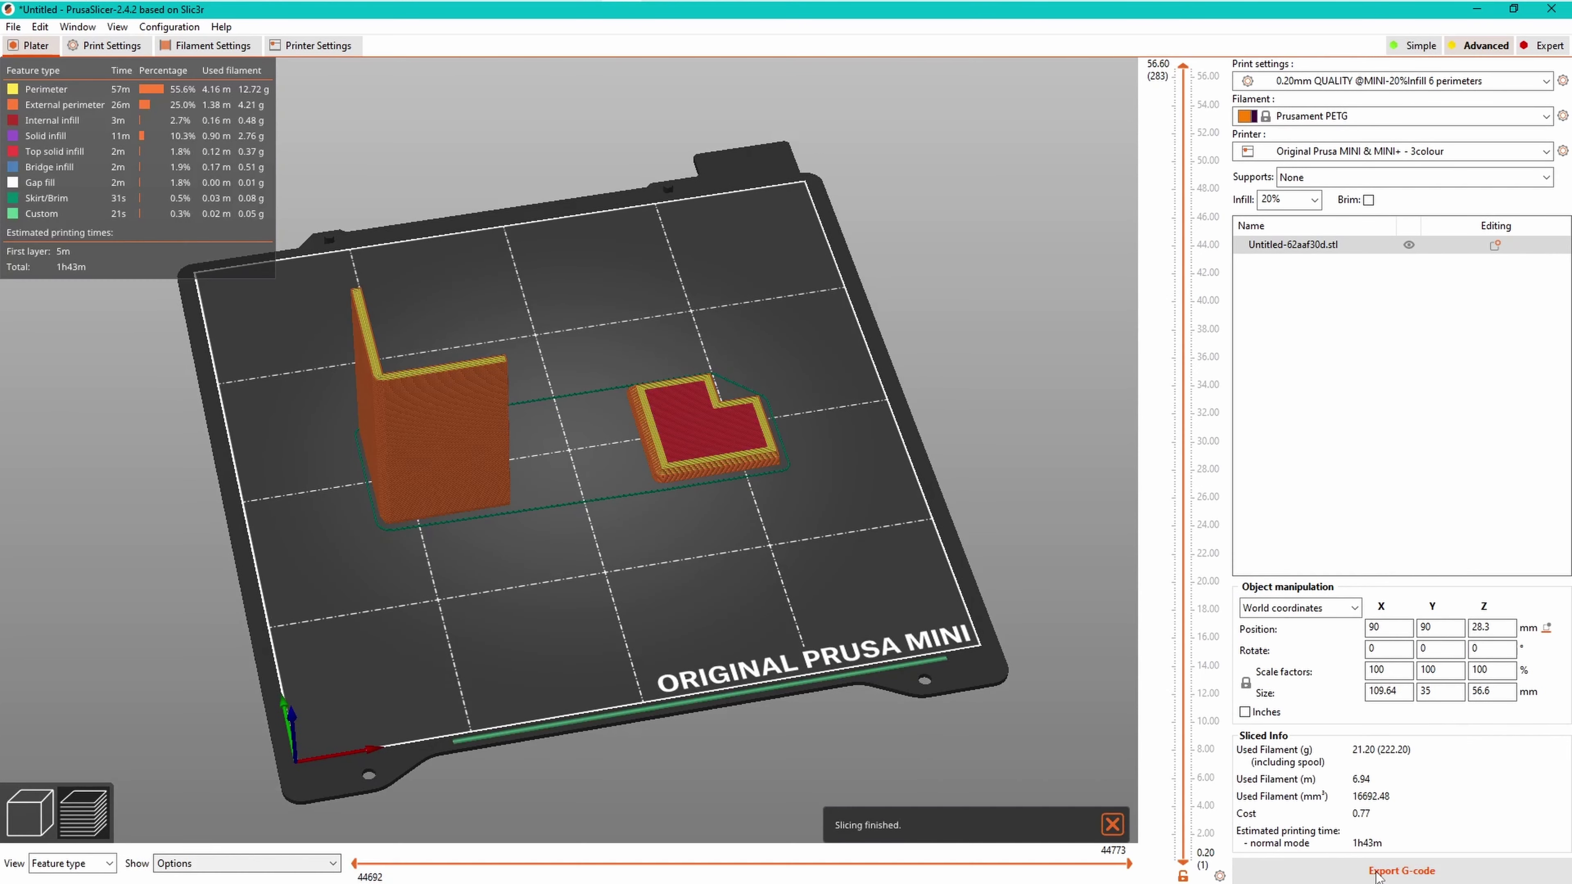